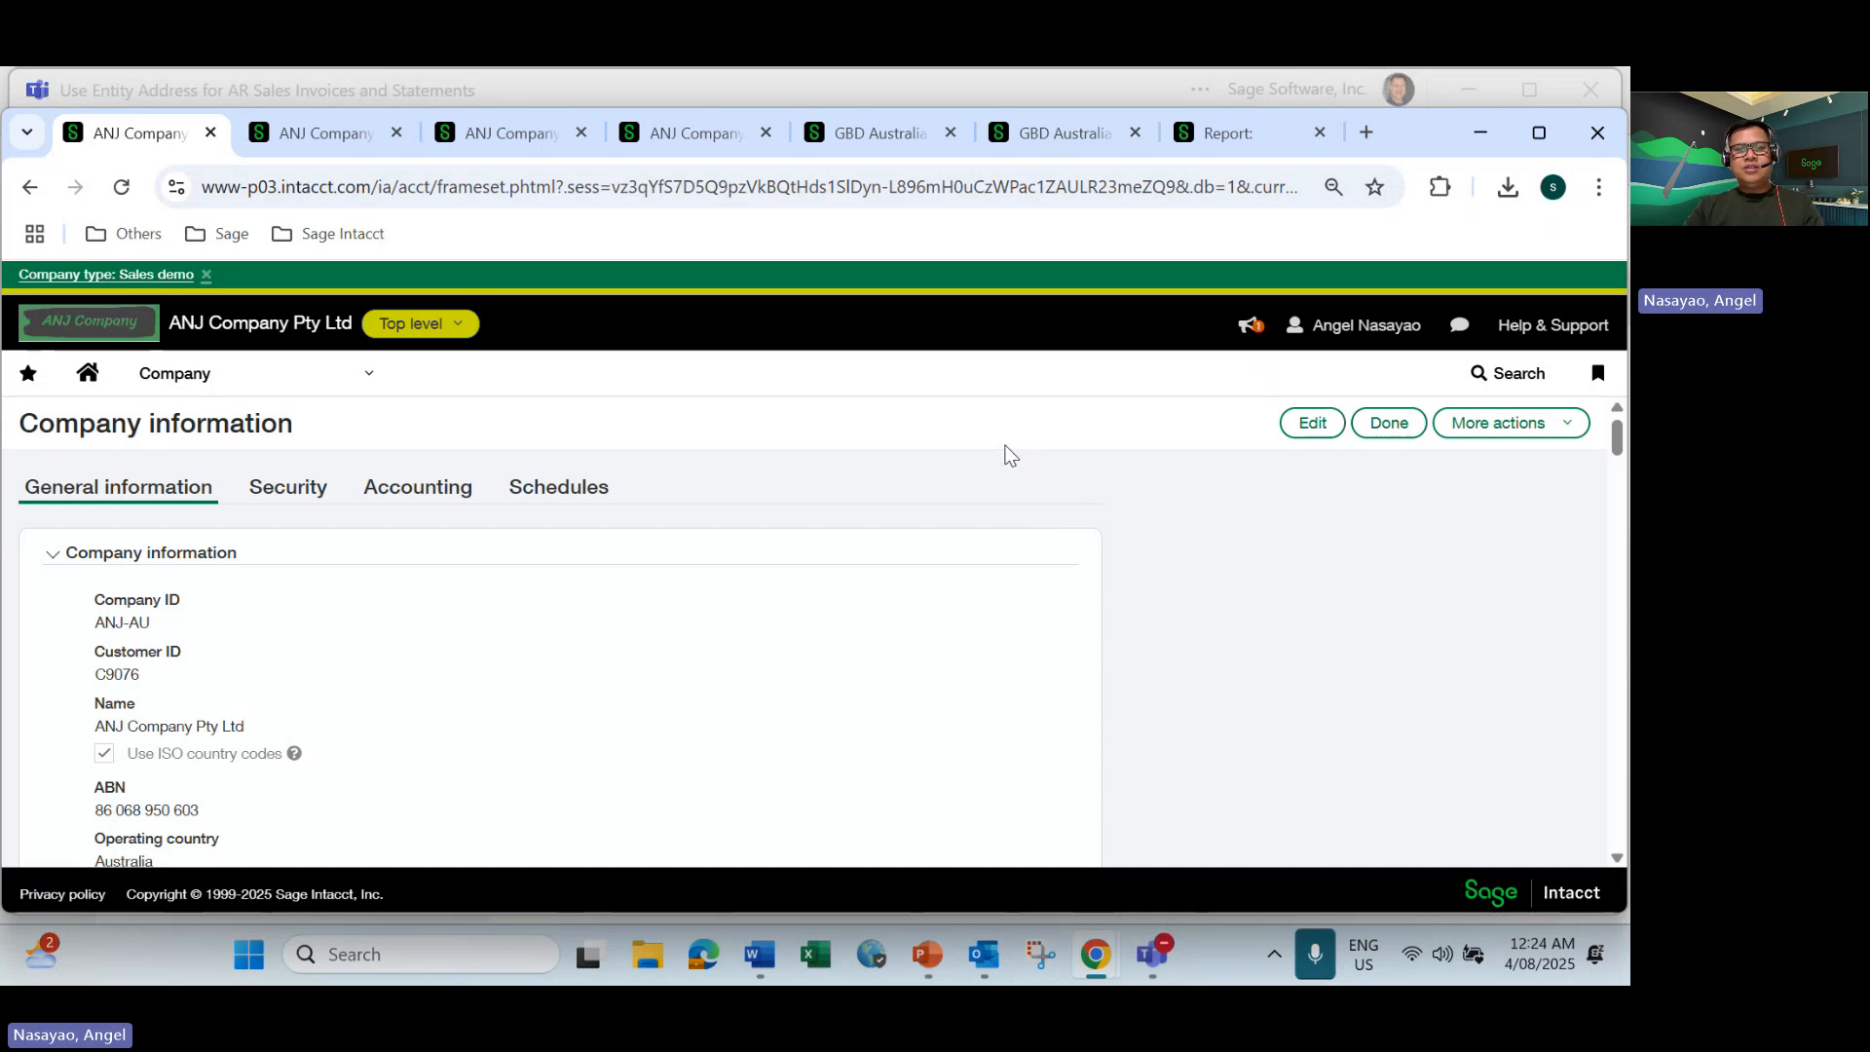
Check the remit-to address options in GBD Australia's Accounts Receivable configuration and switch to the entity_info invoice template in Word.
{"action": "left_click", "coordinate": [857, 133]}
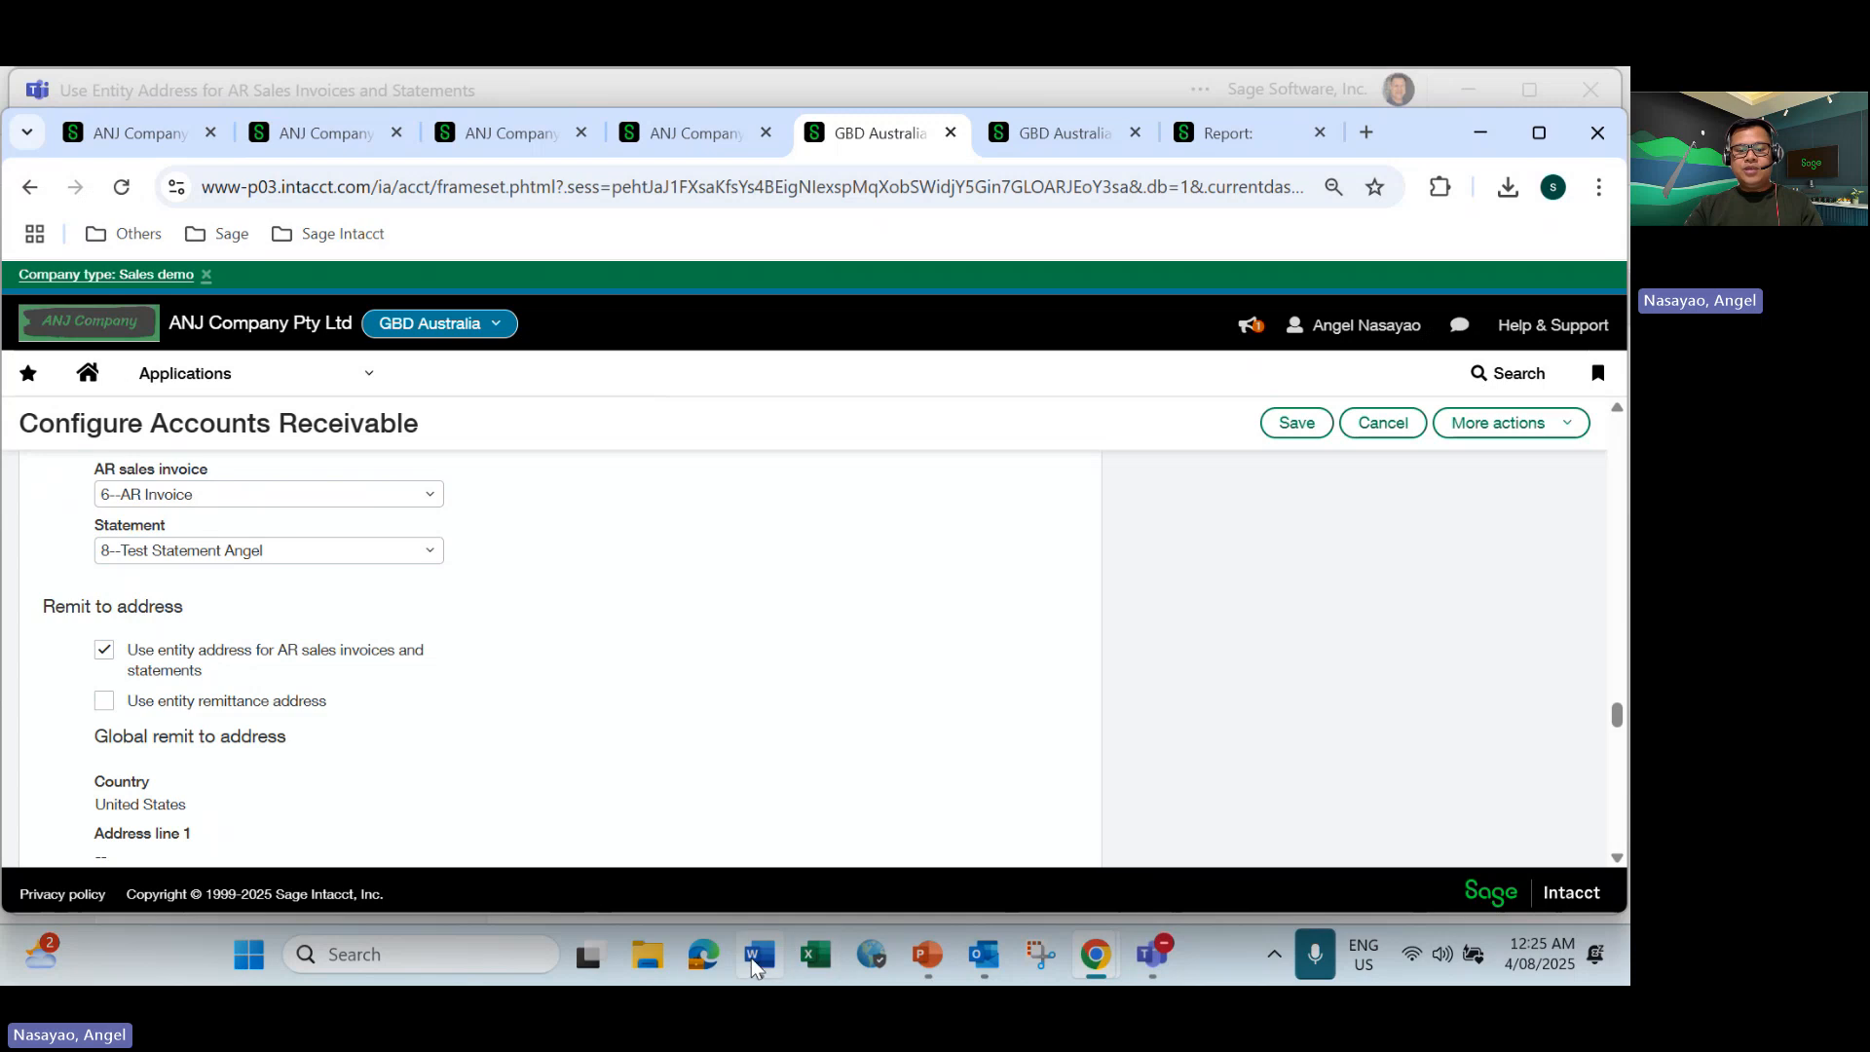
{"action": "mouse_move", "coordinate": [751, 956]}
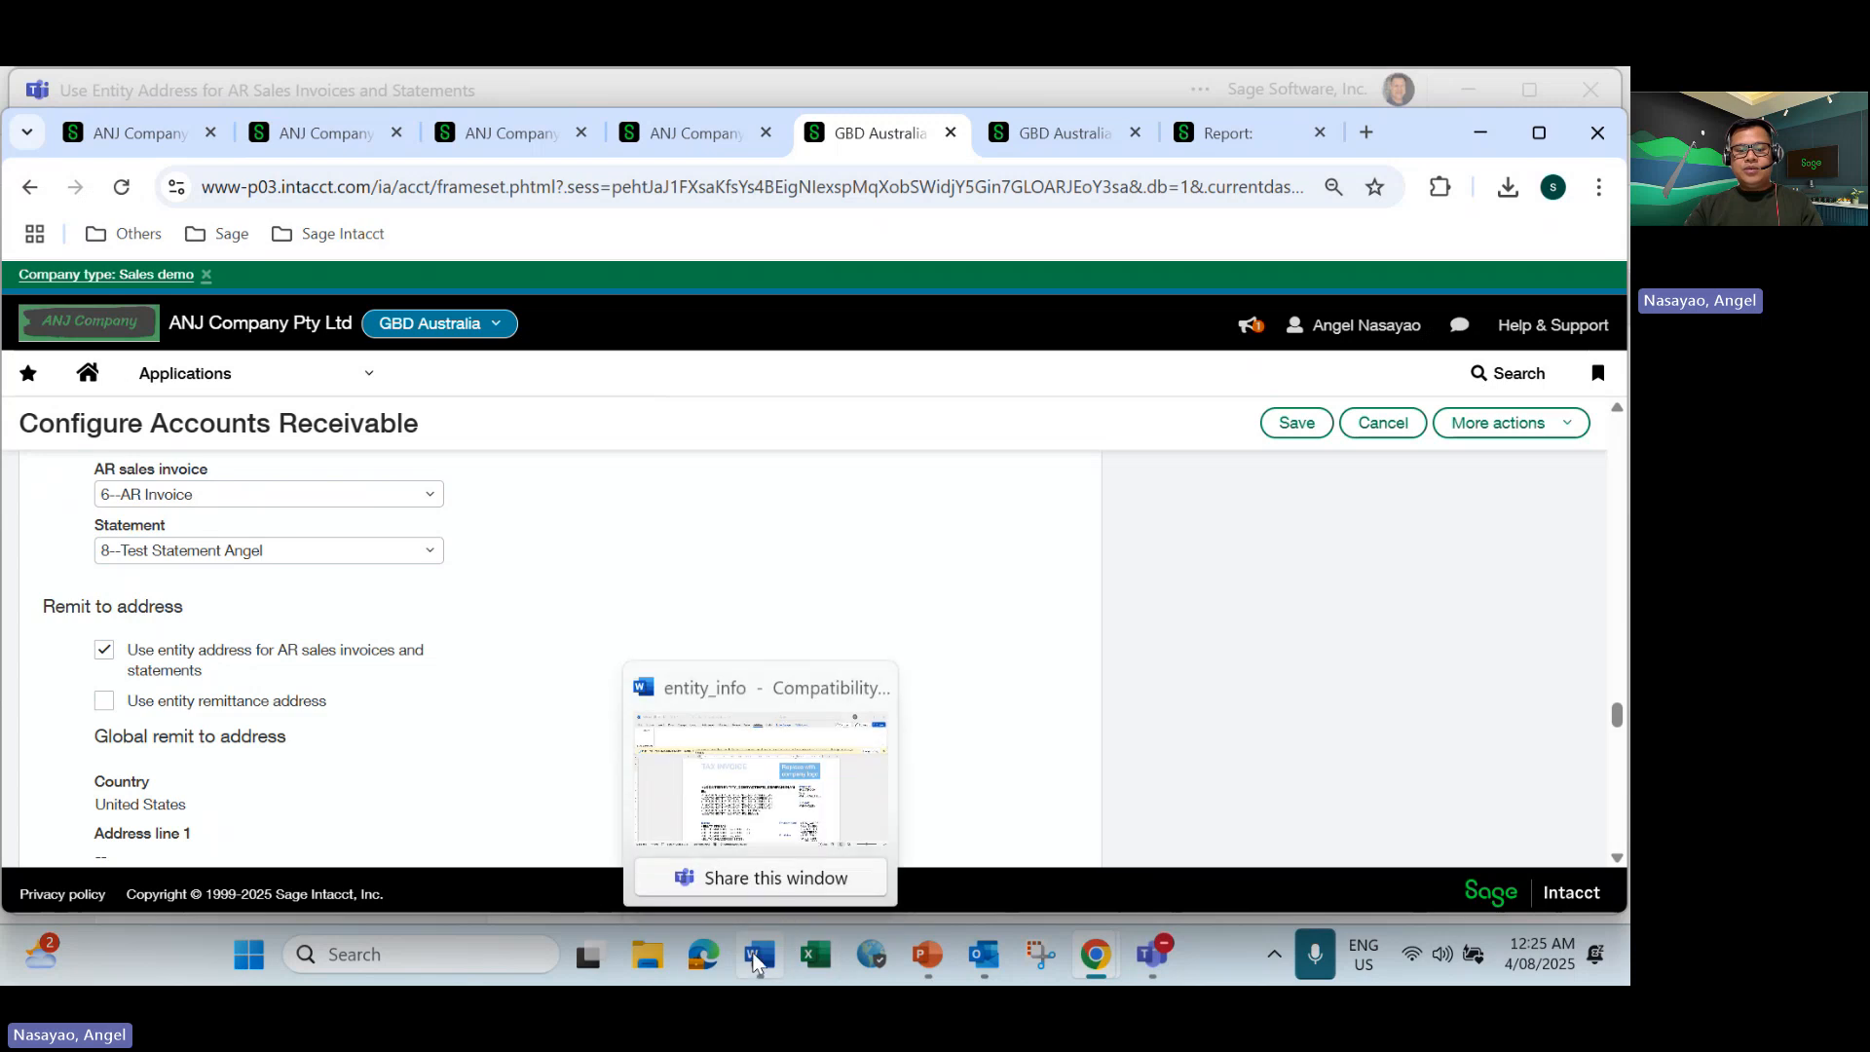
{"action": "left_click", "coordinate": [751, 807]}
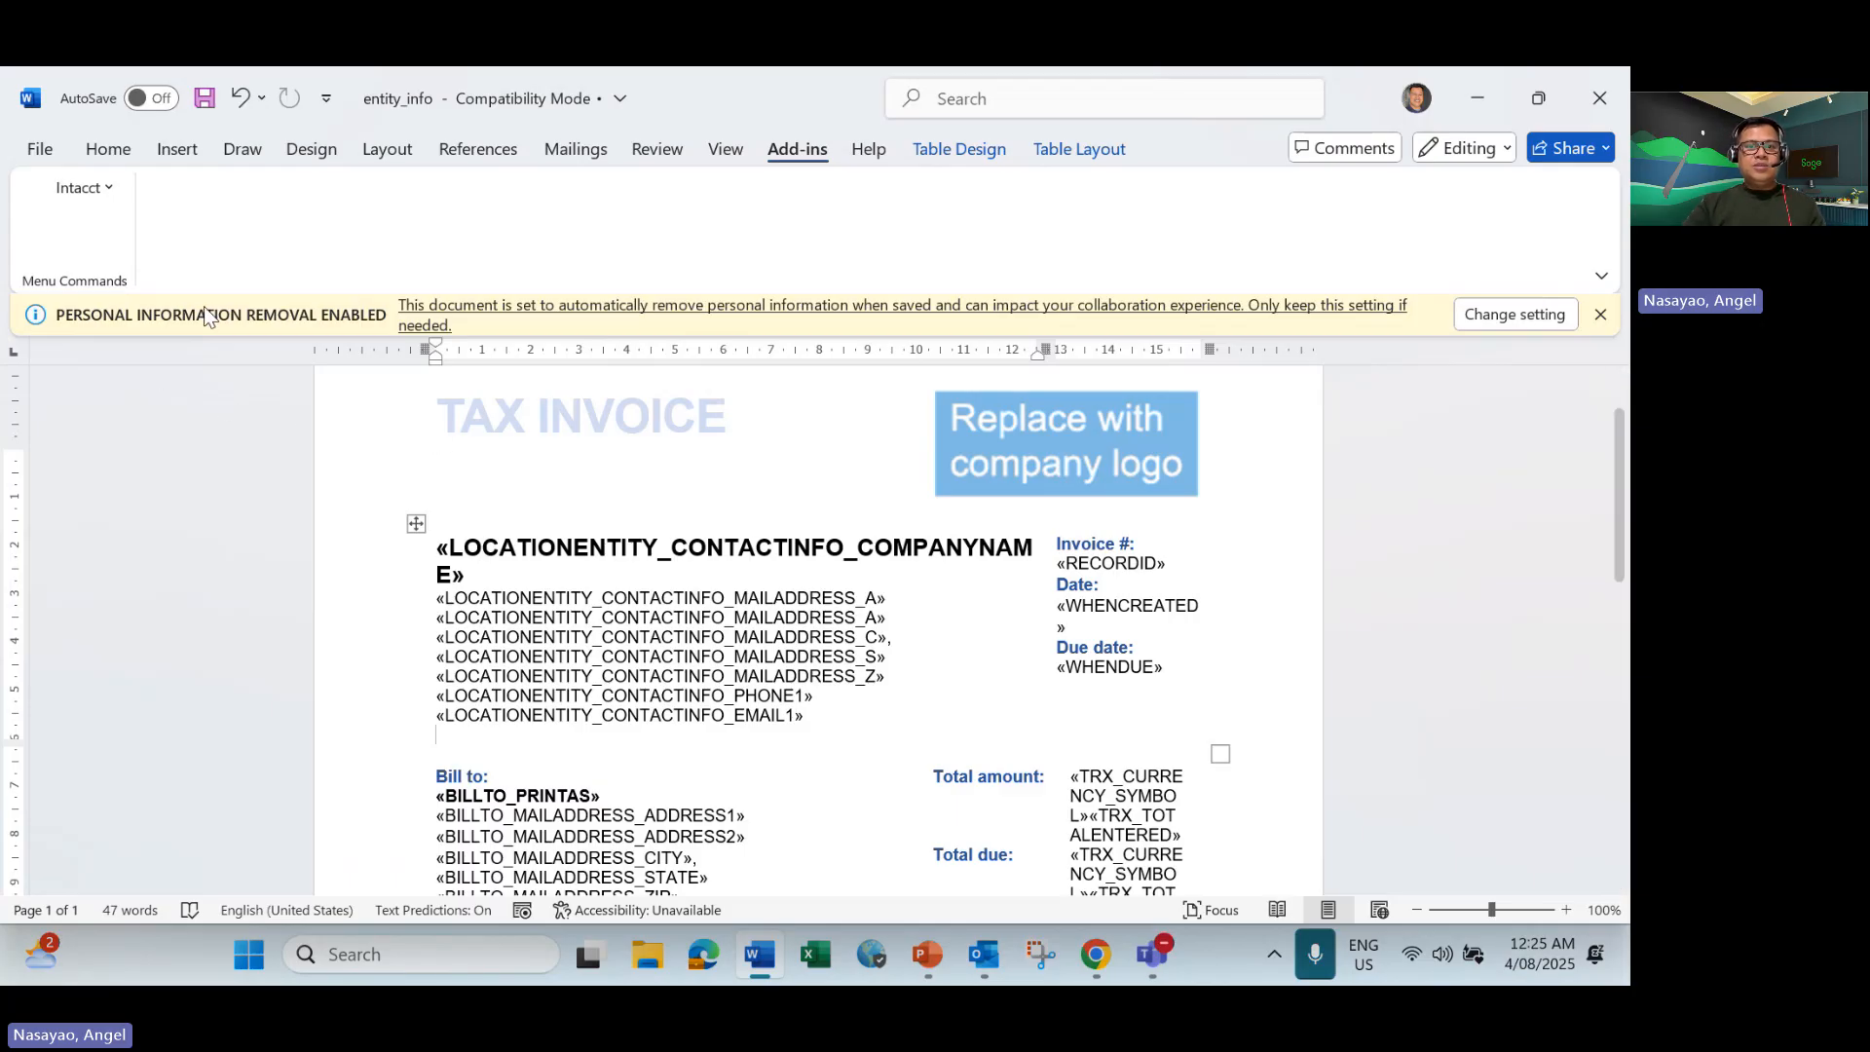
Examine the IA.ENTITY merge fields of the Company application in Intacct's Insert Merge Field dialog, and close it without inserting any.
{"action": "left_click", "coordinate": [108, 191]}
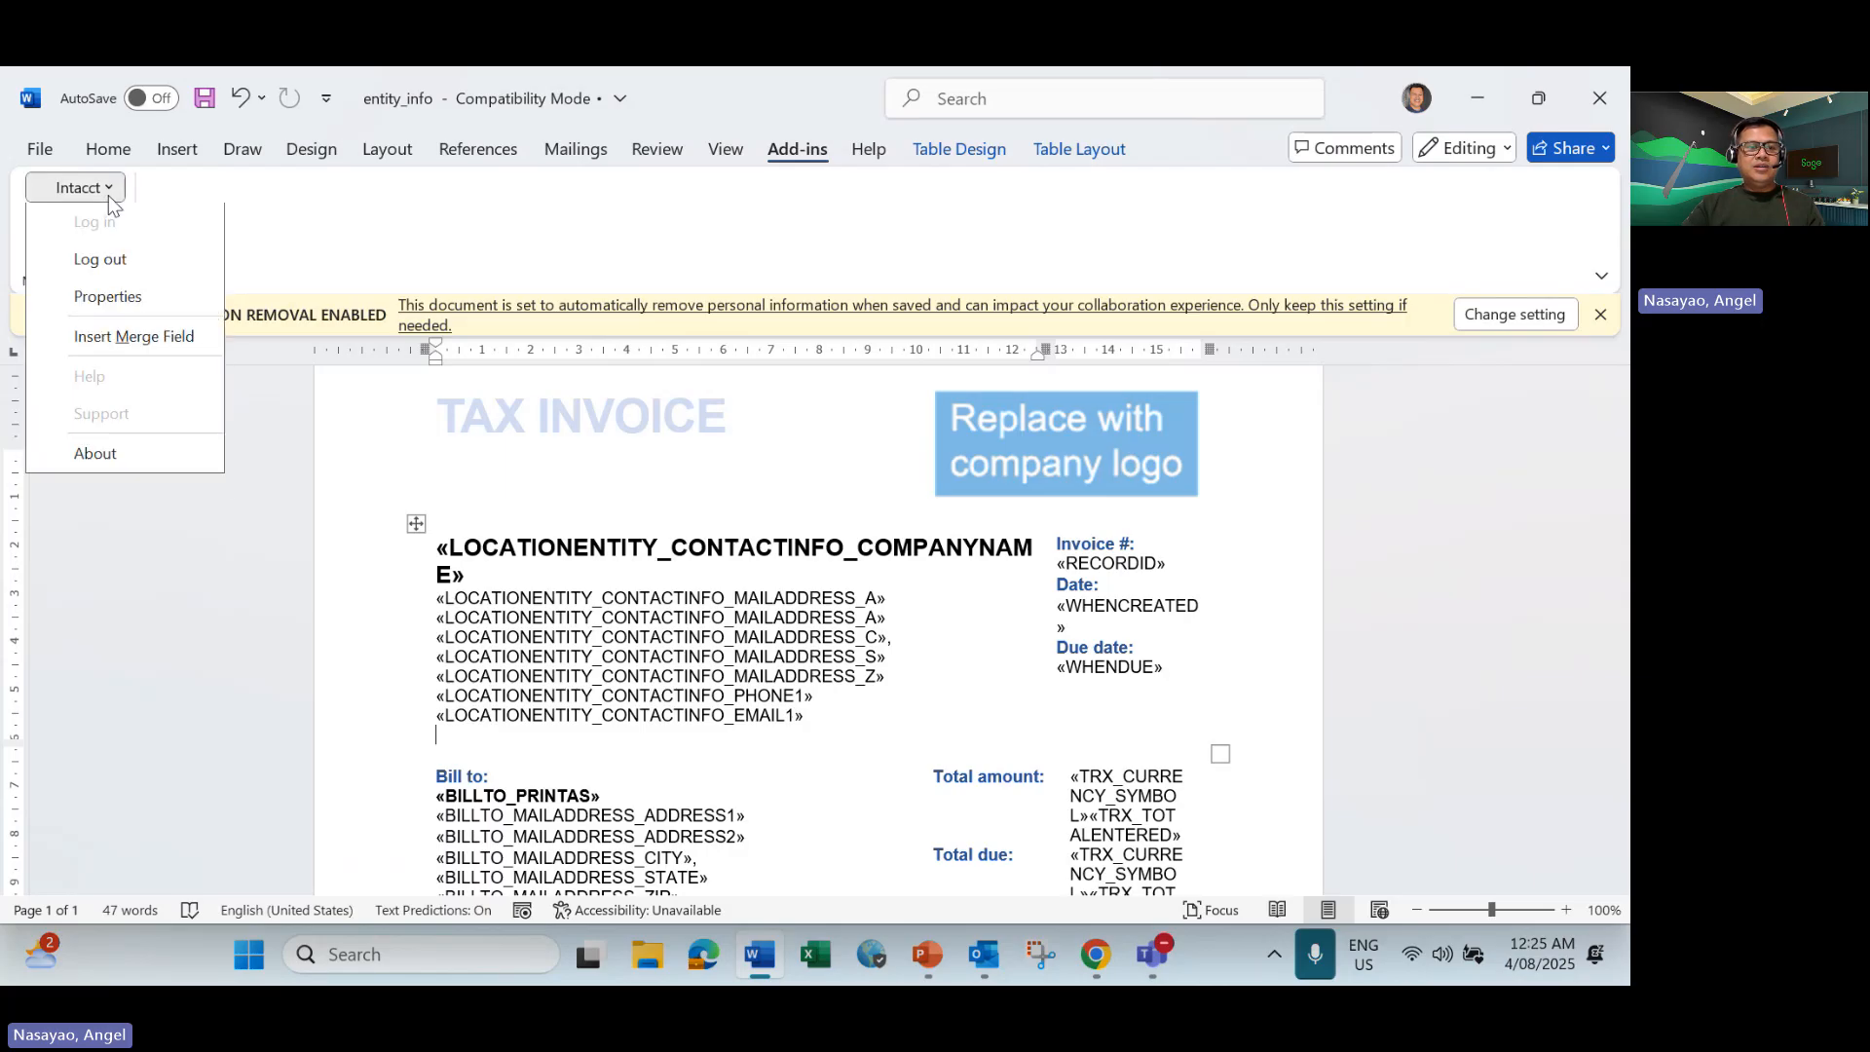
{"action": "left_click", "coordinate": [117, 337]}
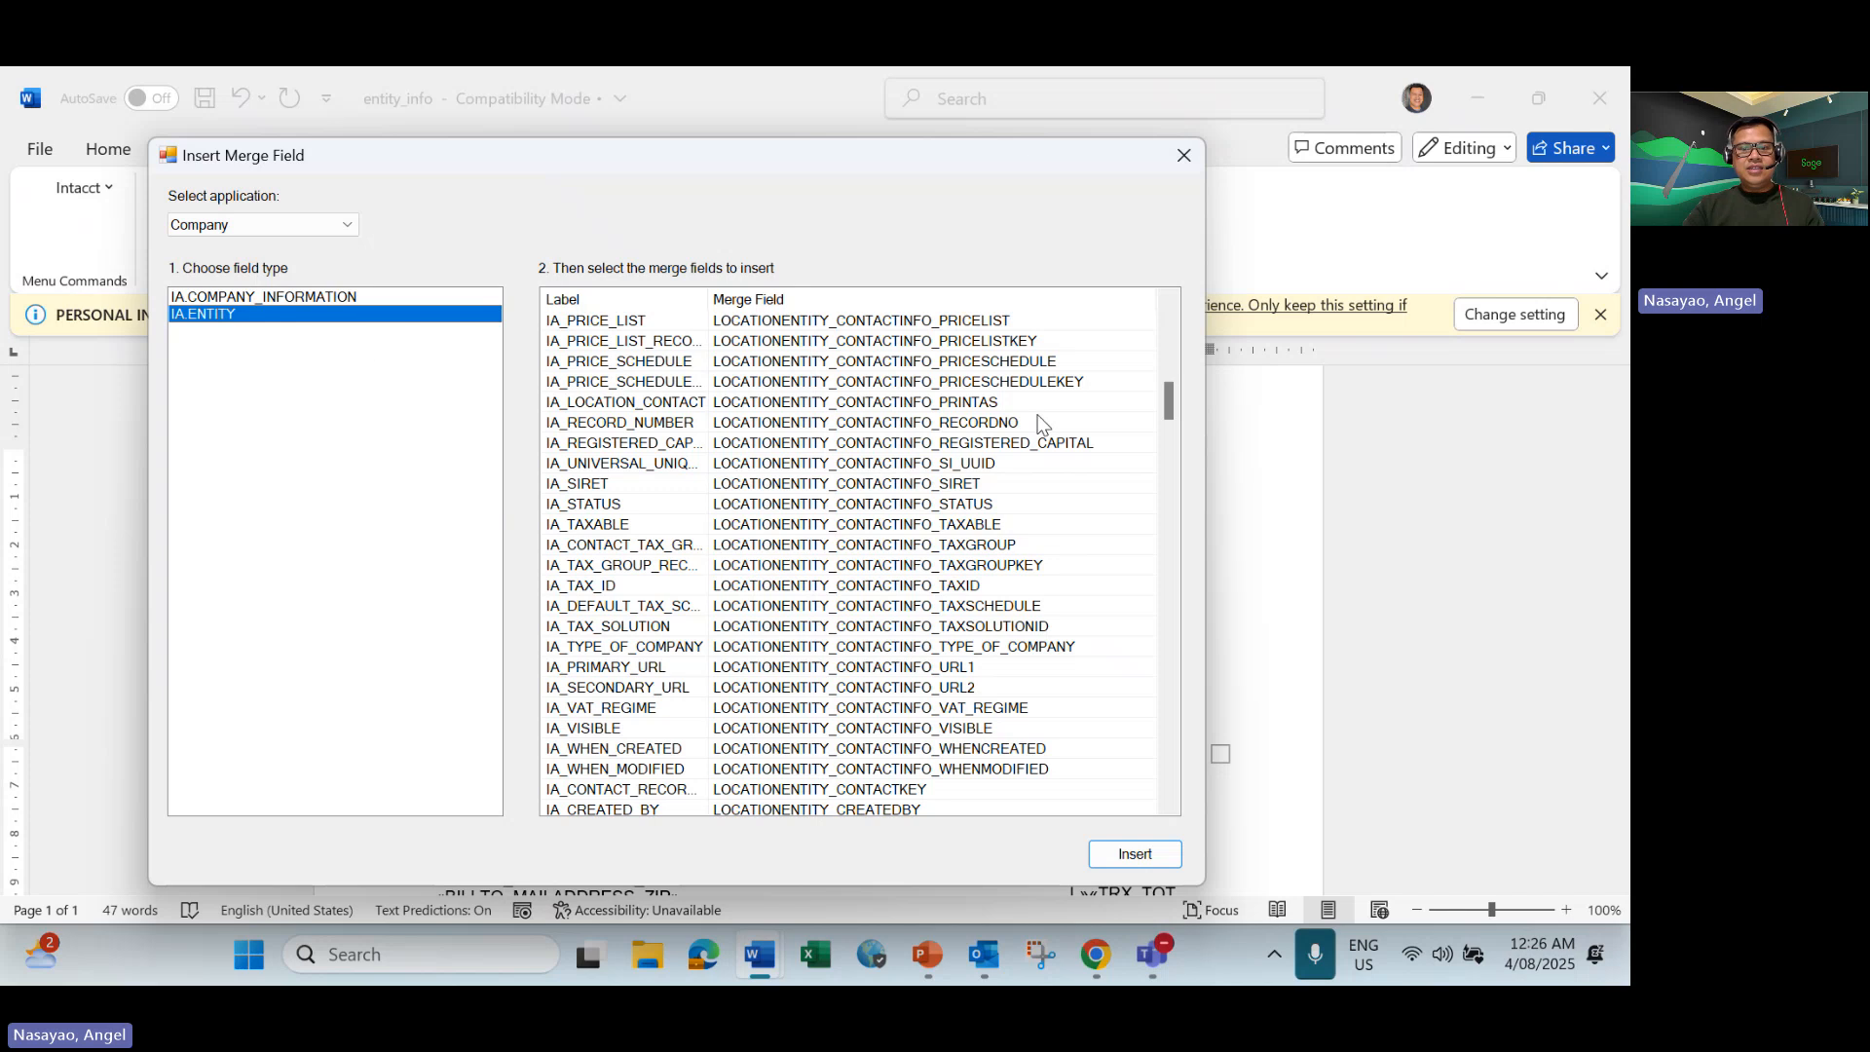
{"action": "scroll", "coordinate": [1025, 448], "scroll_direction": "up", "scroll_amount": 8}
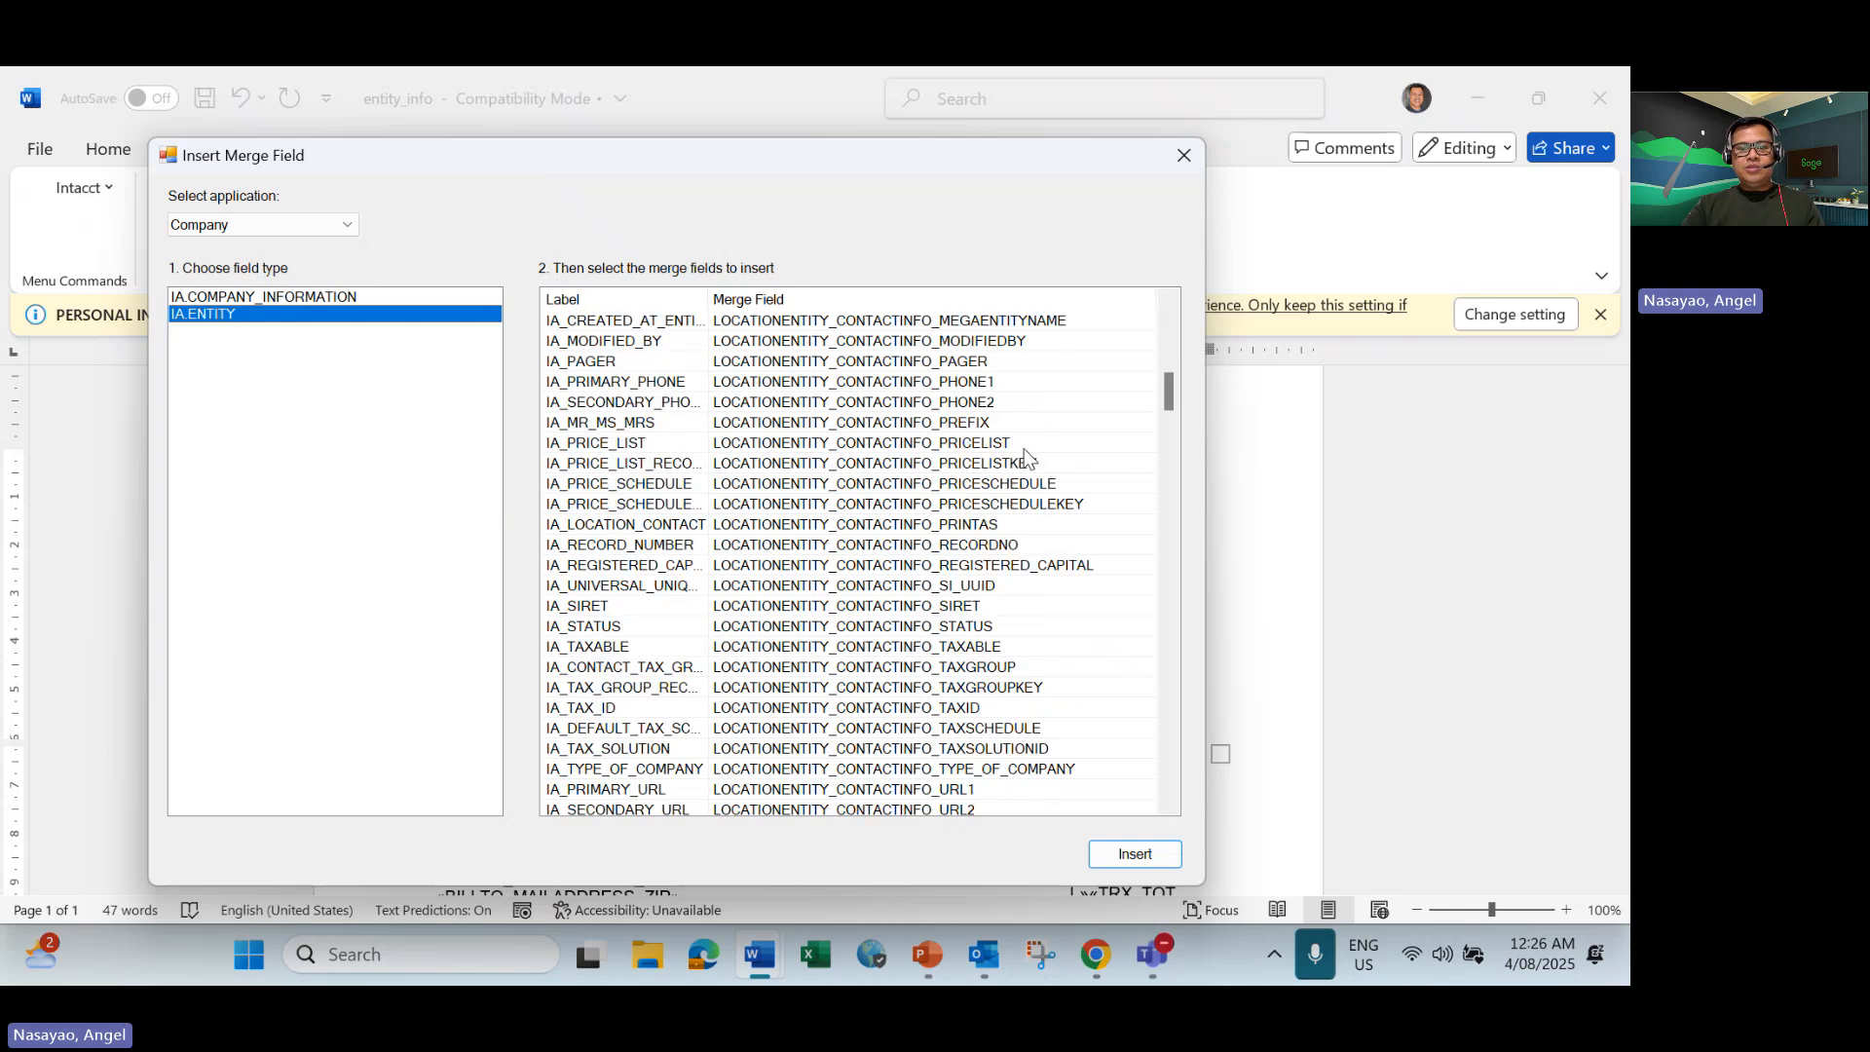
{"action": "scroll", "coordinate": [1027, 454], "scroll_direction": "up", "scroll_amount": 7}
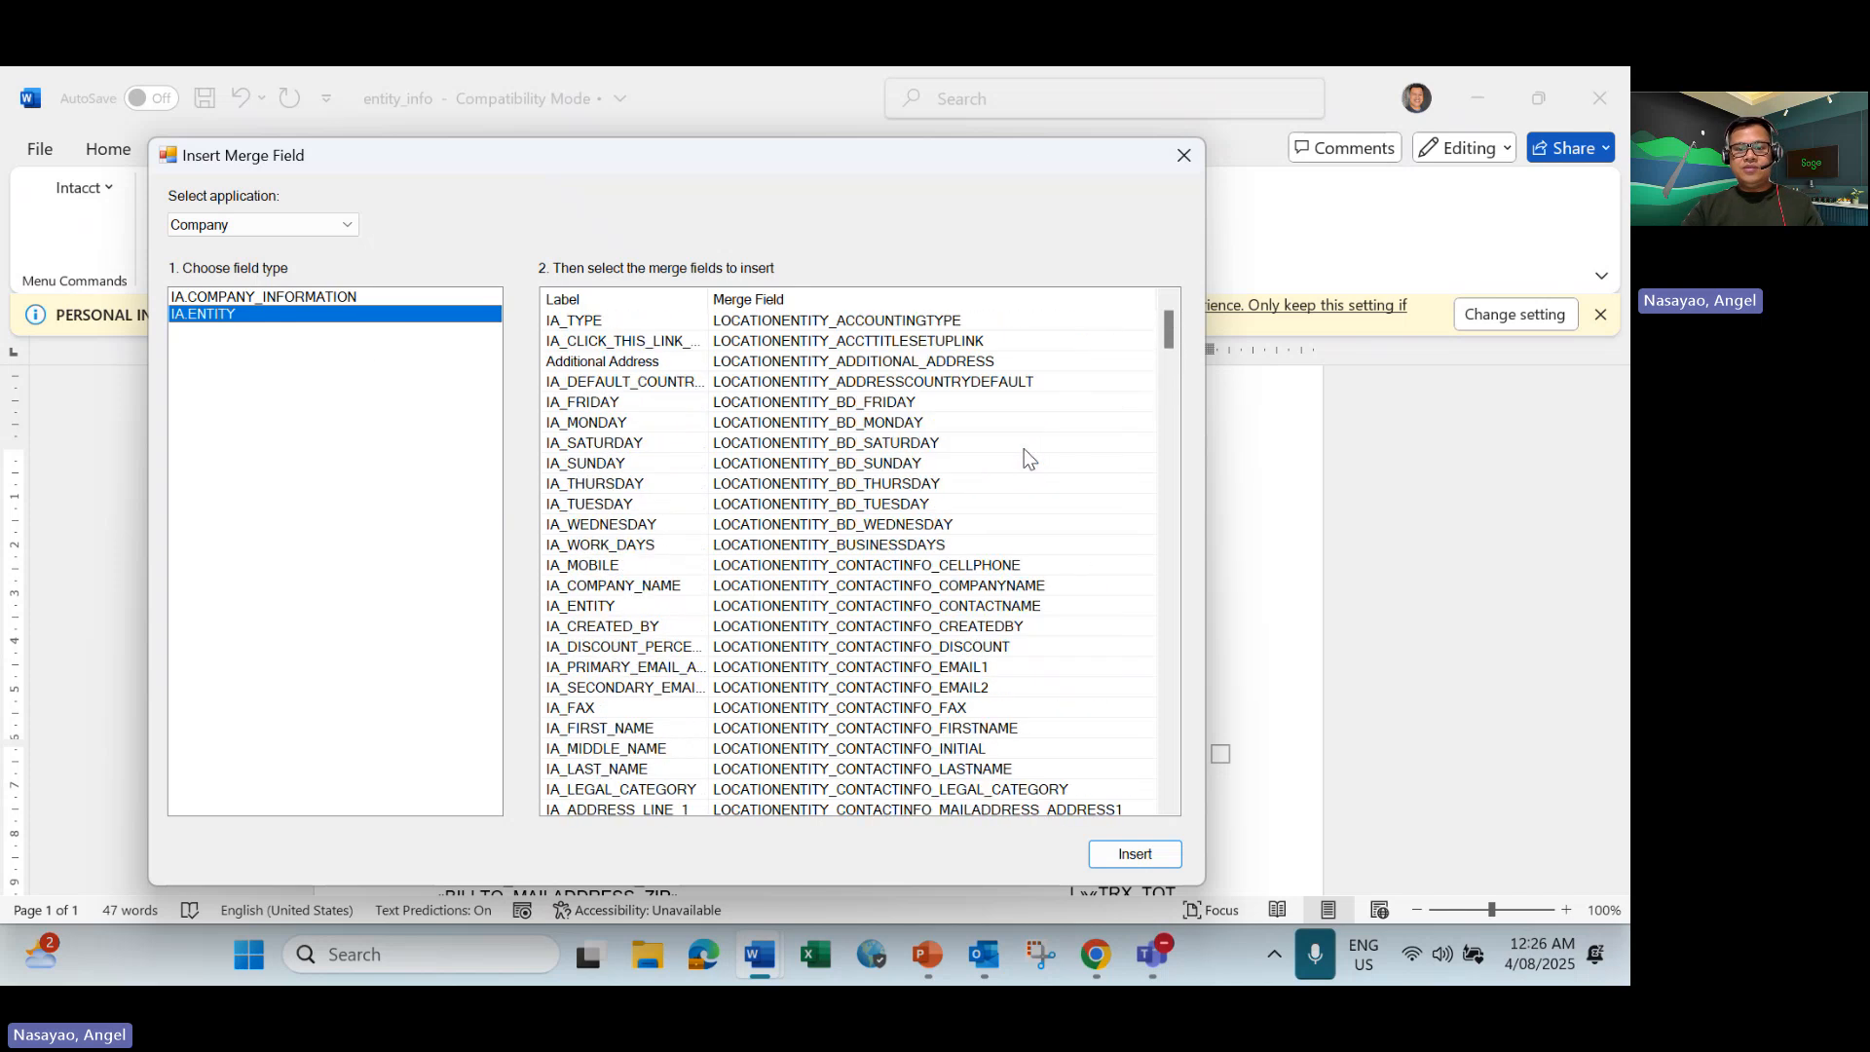
{"action": "scroll", "coordinate": [1025, 448], "scroll_direction": "down", "scroll_amount": 4}
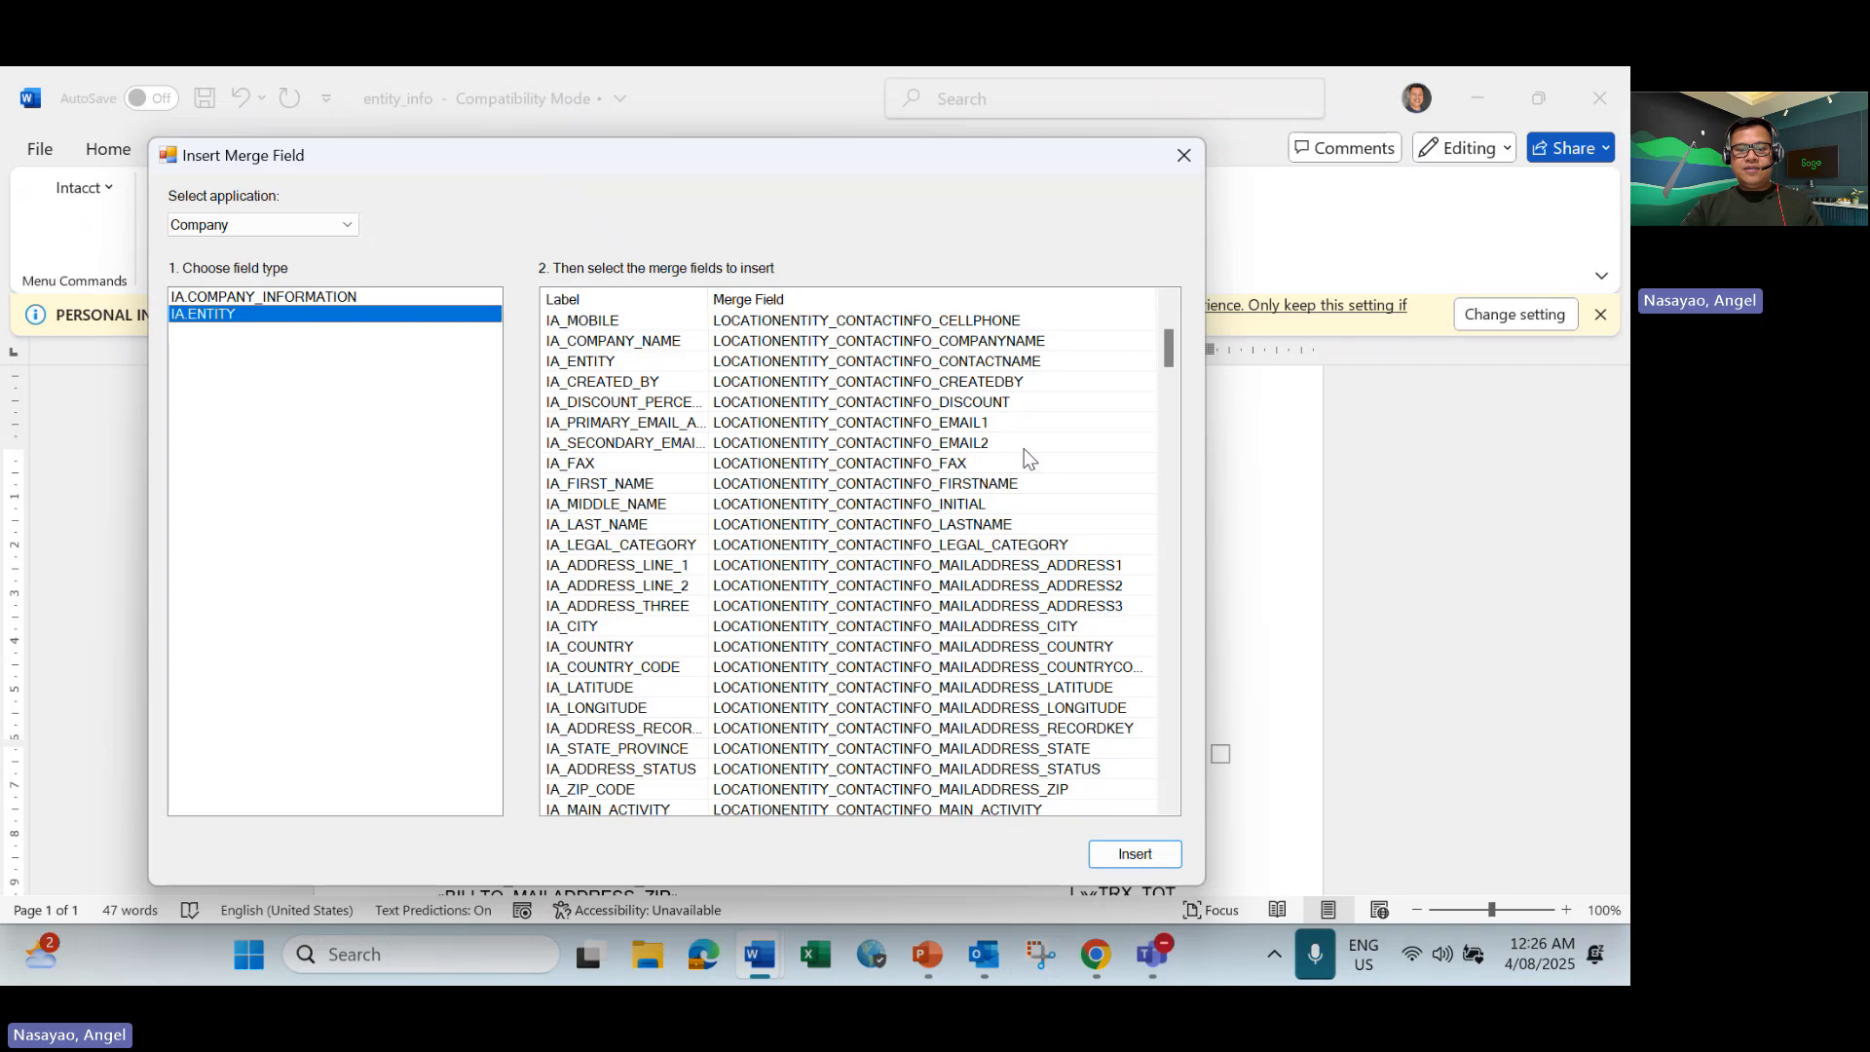
{"action": "scroll", "coordinate": [989, 474], "scroll_direction": "down", "scroll_amount": 4}
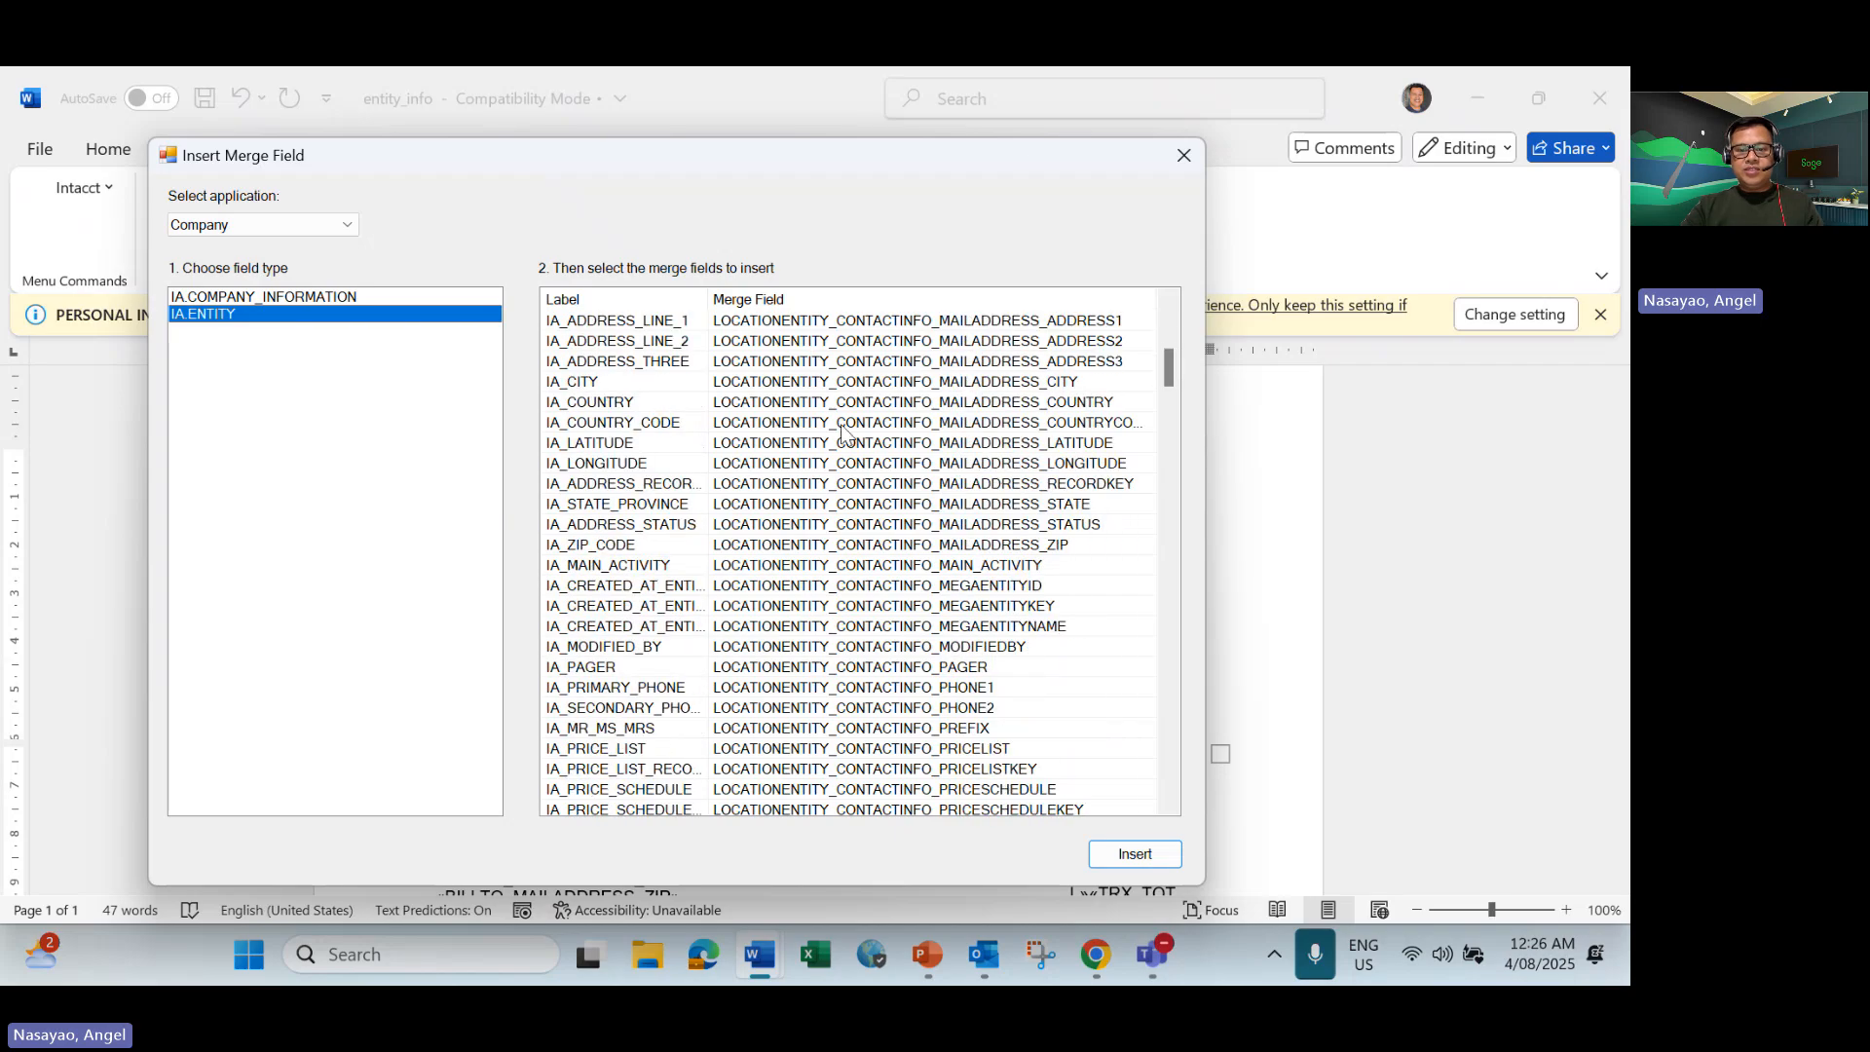
{"action": "scroll", "coordinate": [844, 433], "scroll_direction": "down", "scroll_amount": 15}
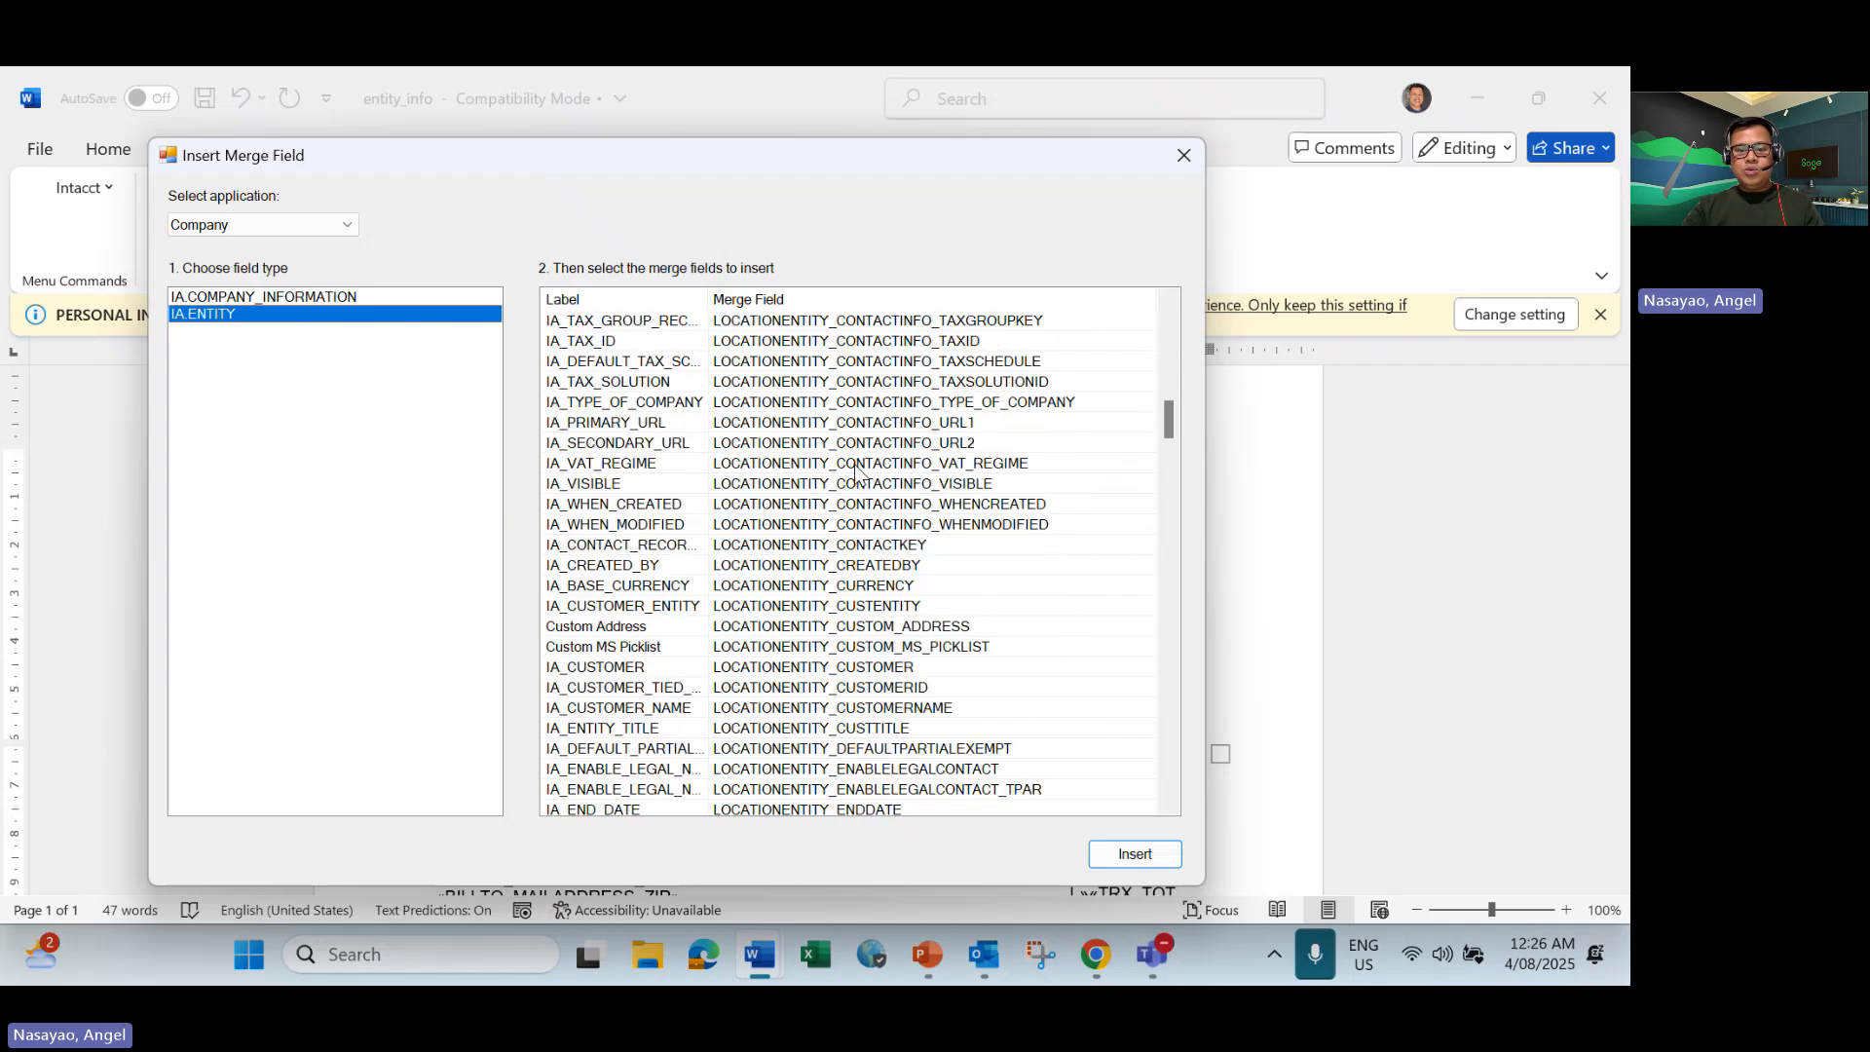
{"action": "scroll", "coordinate": [856, 469], "scroll_direction": "down", "scroll_amount": 15}
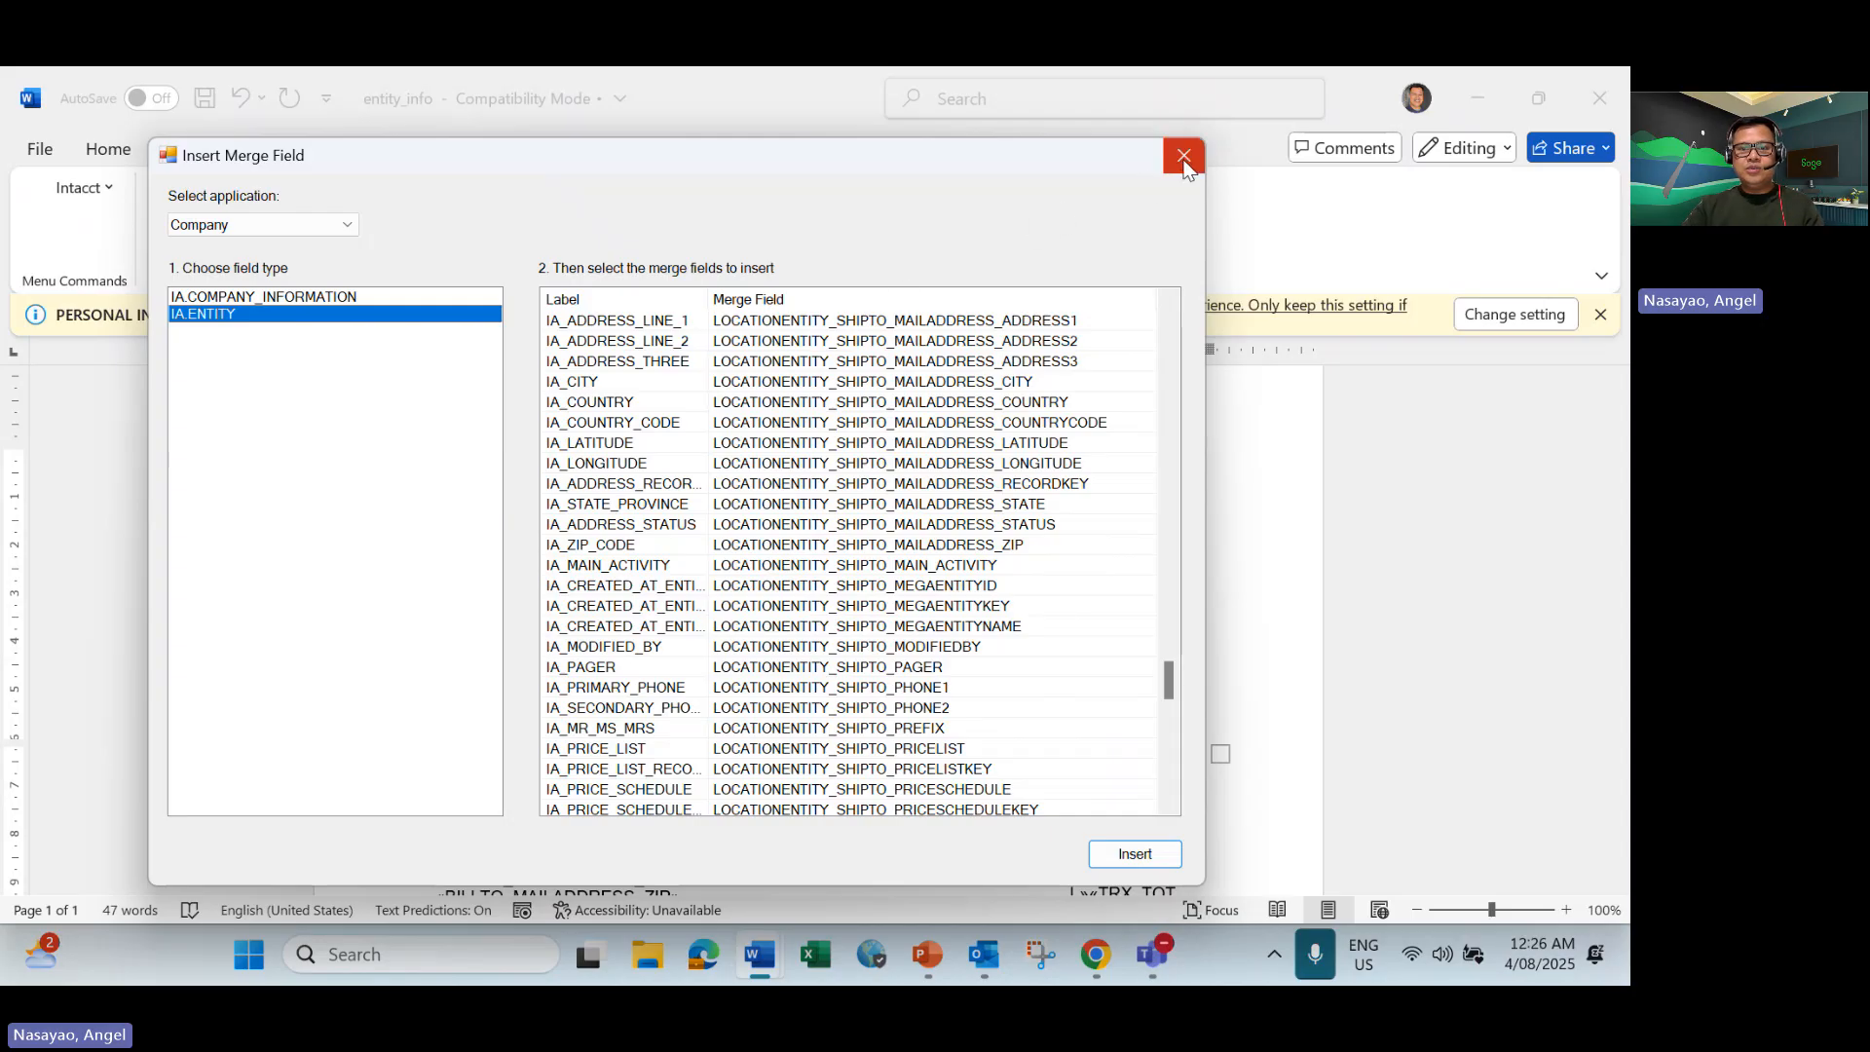
{"action": "scroll", "coordinate": [1046, 405], "scroll_direction": "up", "scroll_amount": 18}
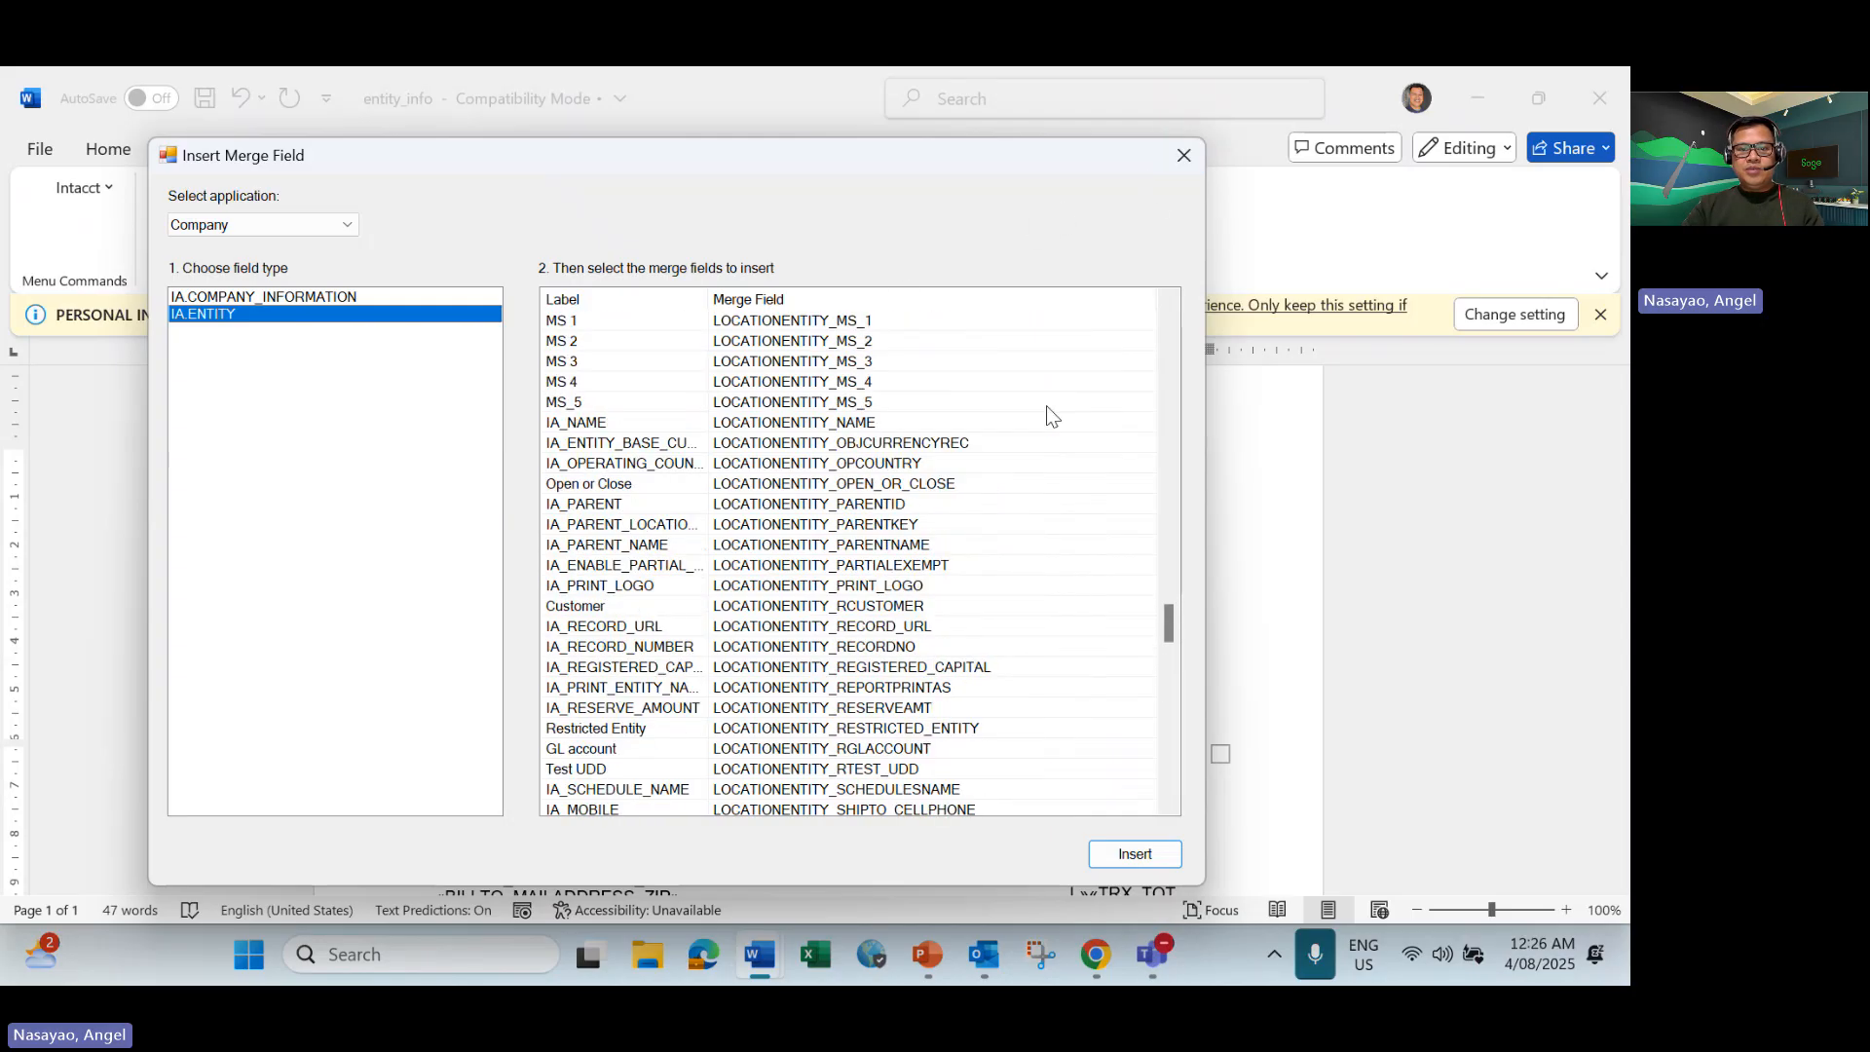
{"action": "scroll", "coordinate": [1046, 406], "scroll_direction": "up", "scroll_amount": 15}
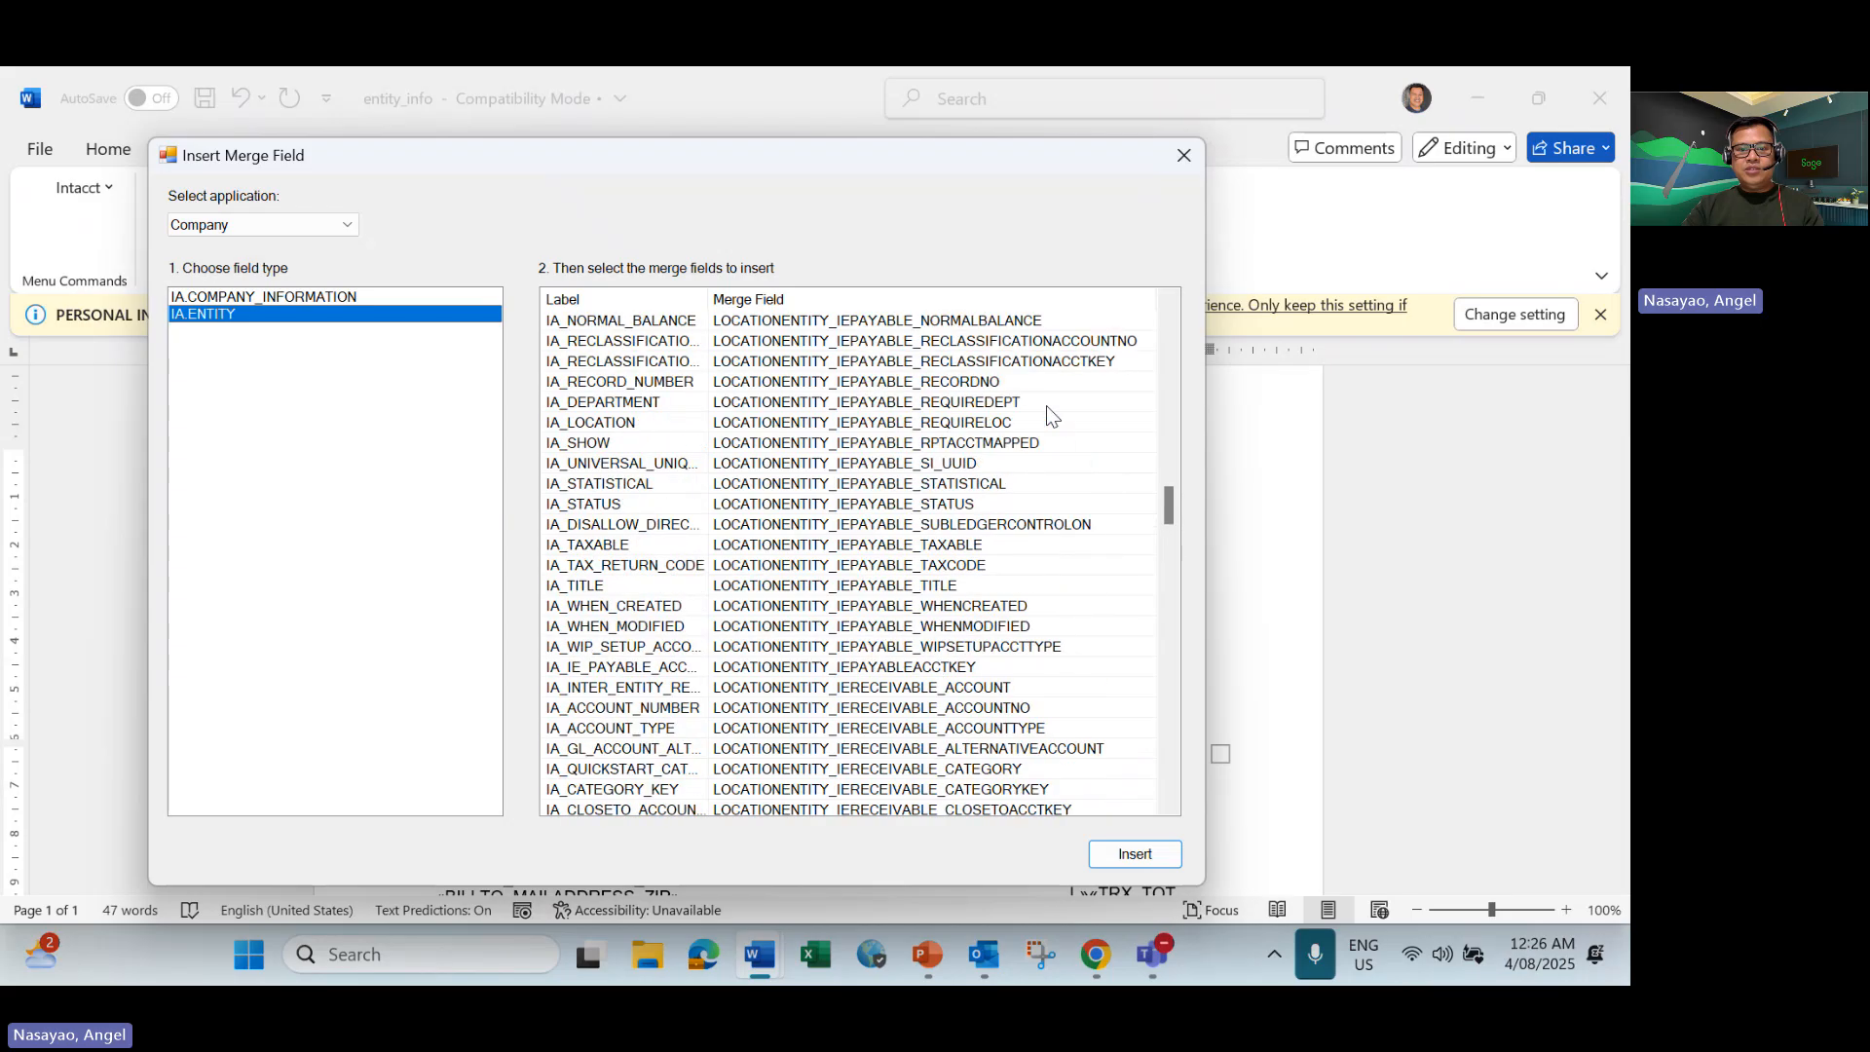
{"action": "scroll", "coordinate": [1046, 405], "scroll_direction": "up", "scroll_amount": 15}
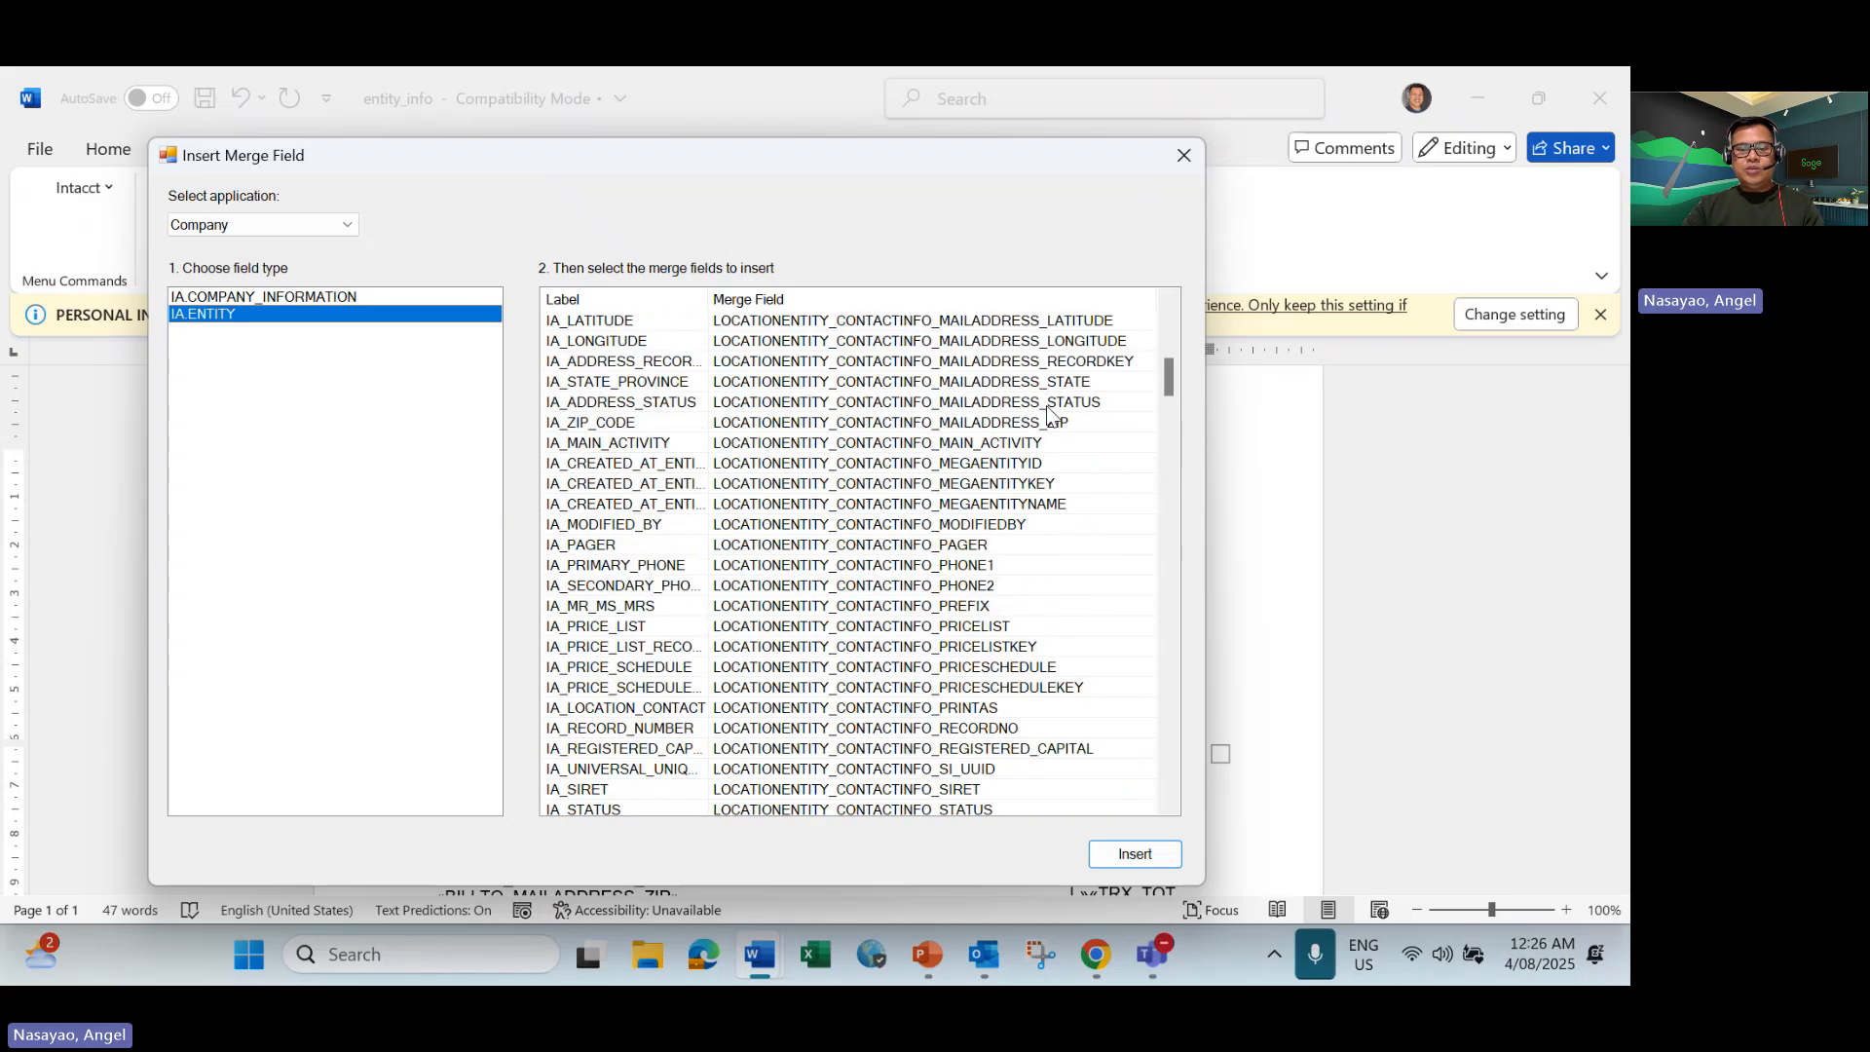
{"action": "scroll", "coordinate": [1048, 413], "scroll_direction": "up", "scroll_amount": 4}
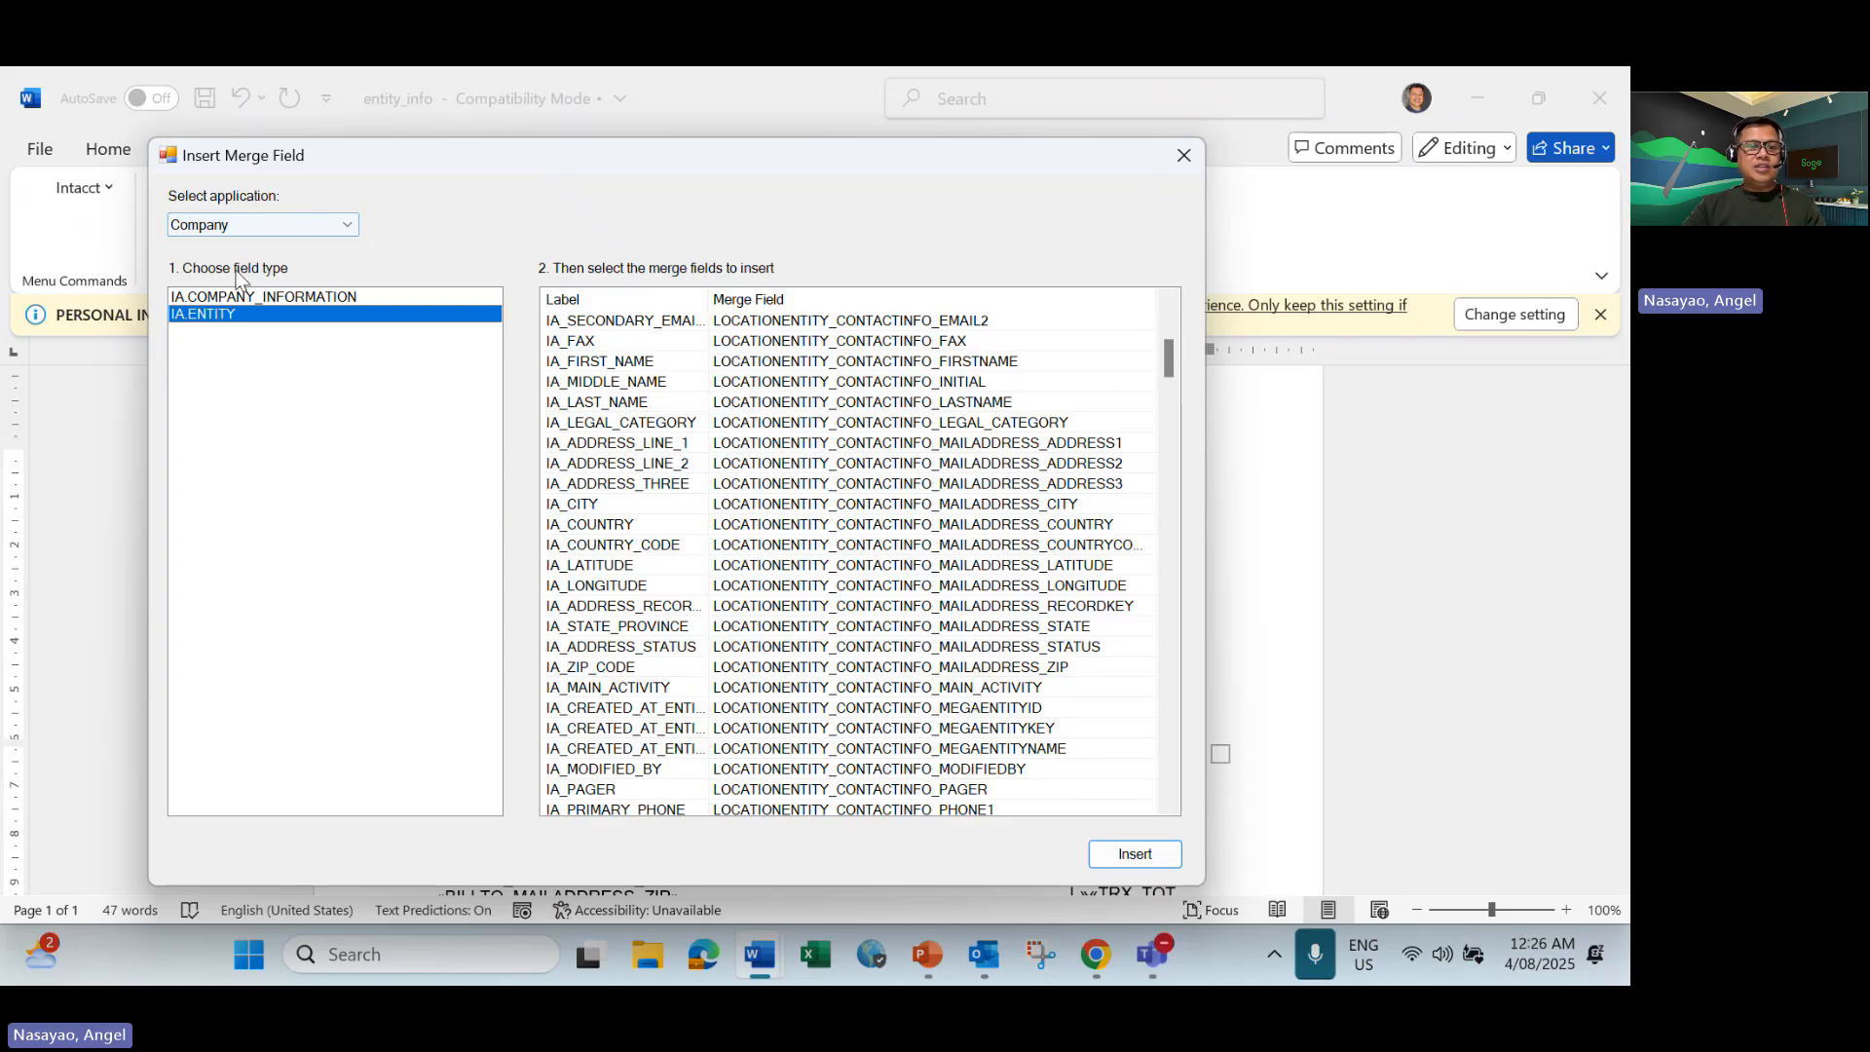
{"action": "left_click", "coordinate": [1184, 156]}
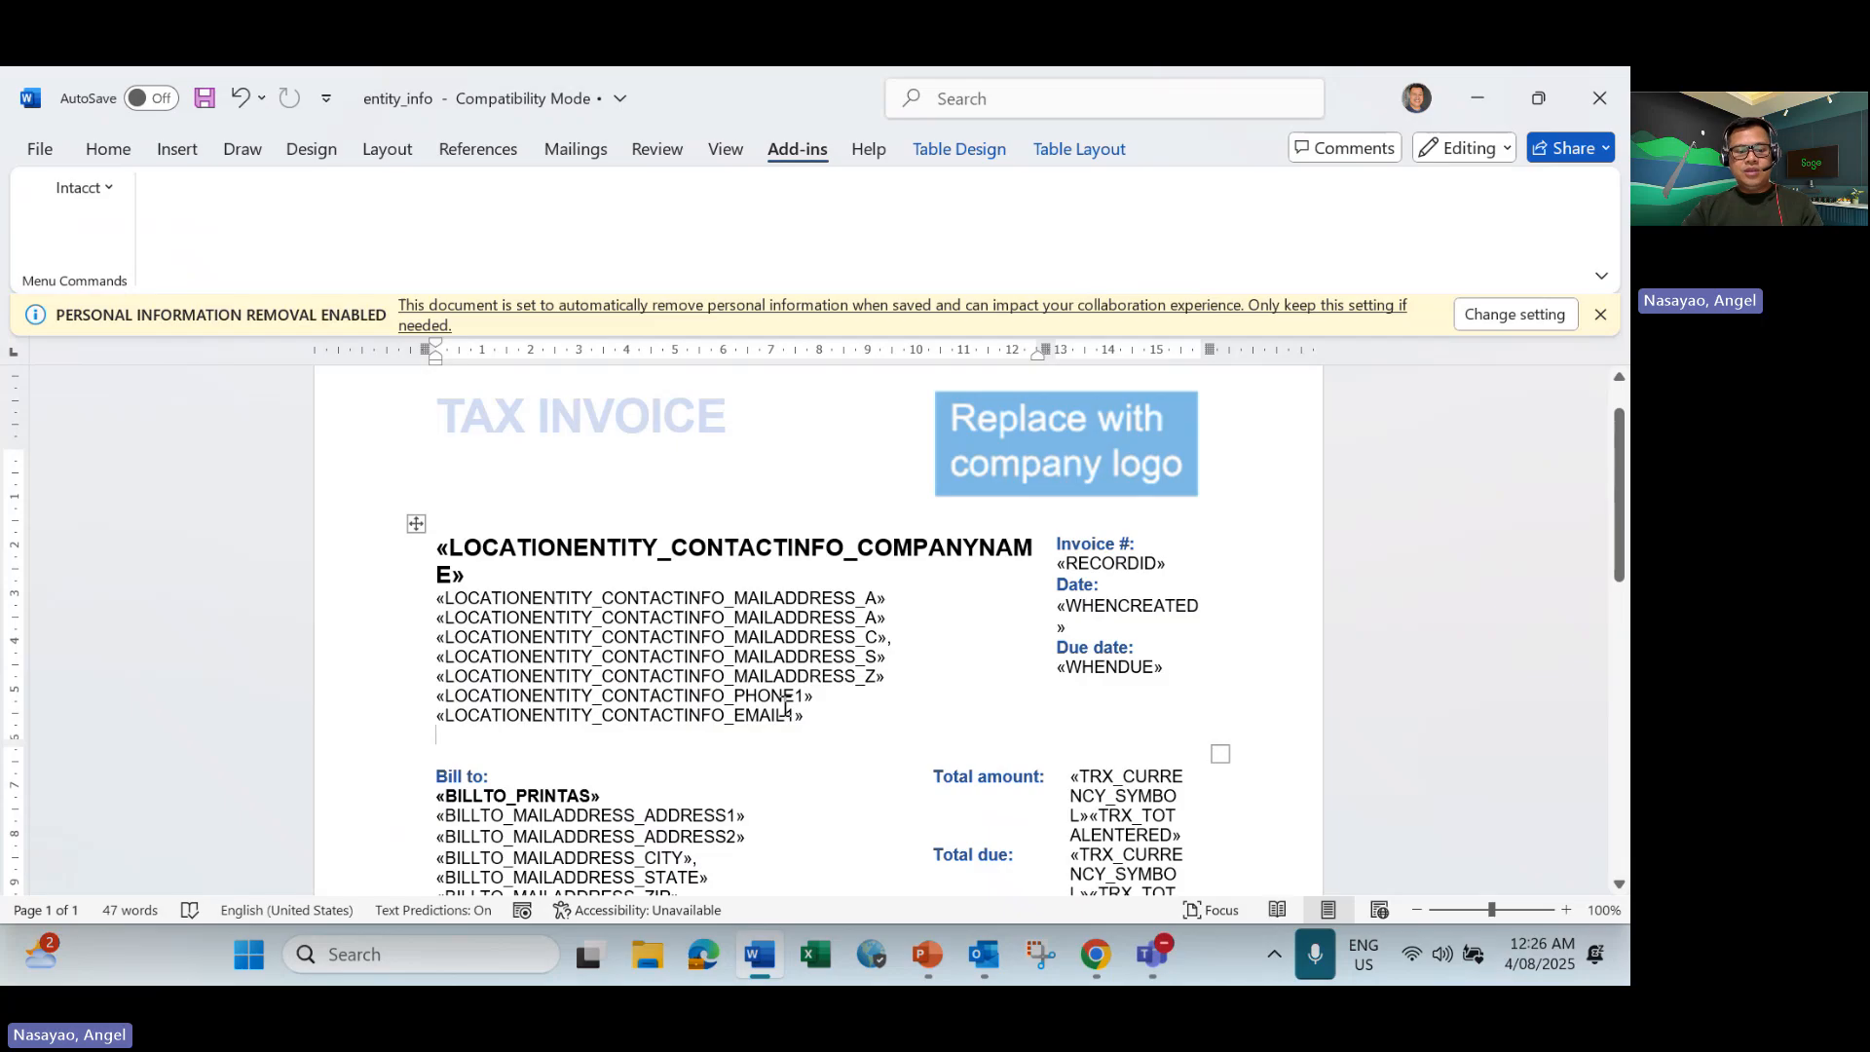
Switch to Sage Intacct in Chrome and review the email, phone and company name of the Entity 400 New contact.
{"action": "key", "text": "alt+Tab"}
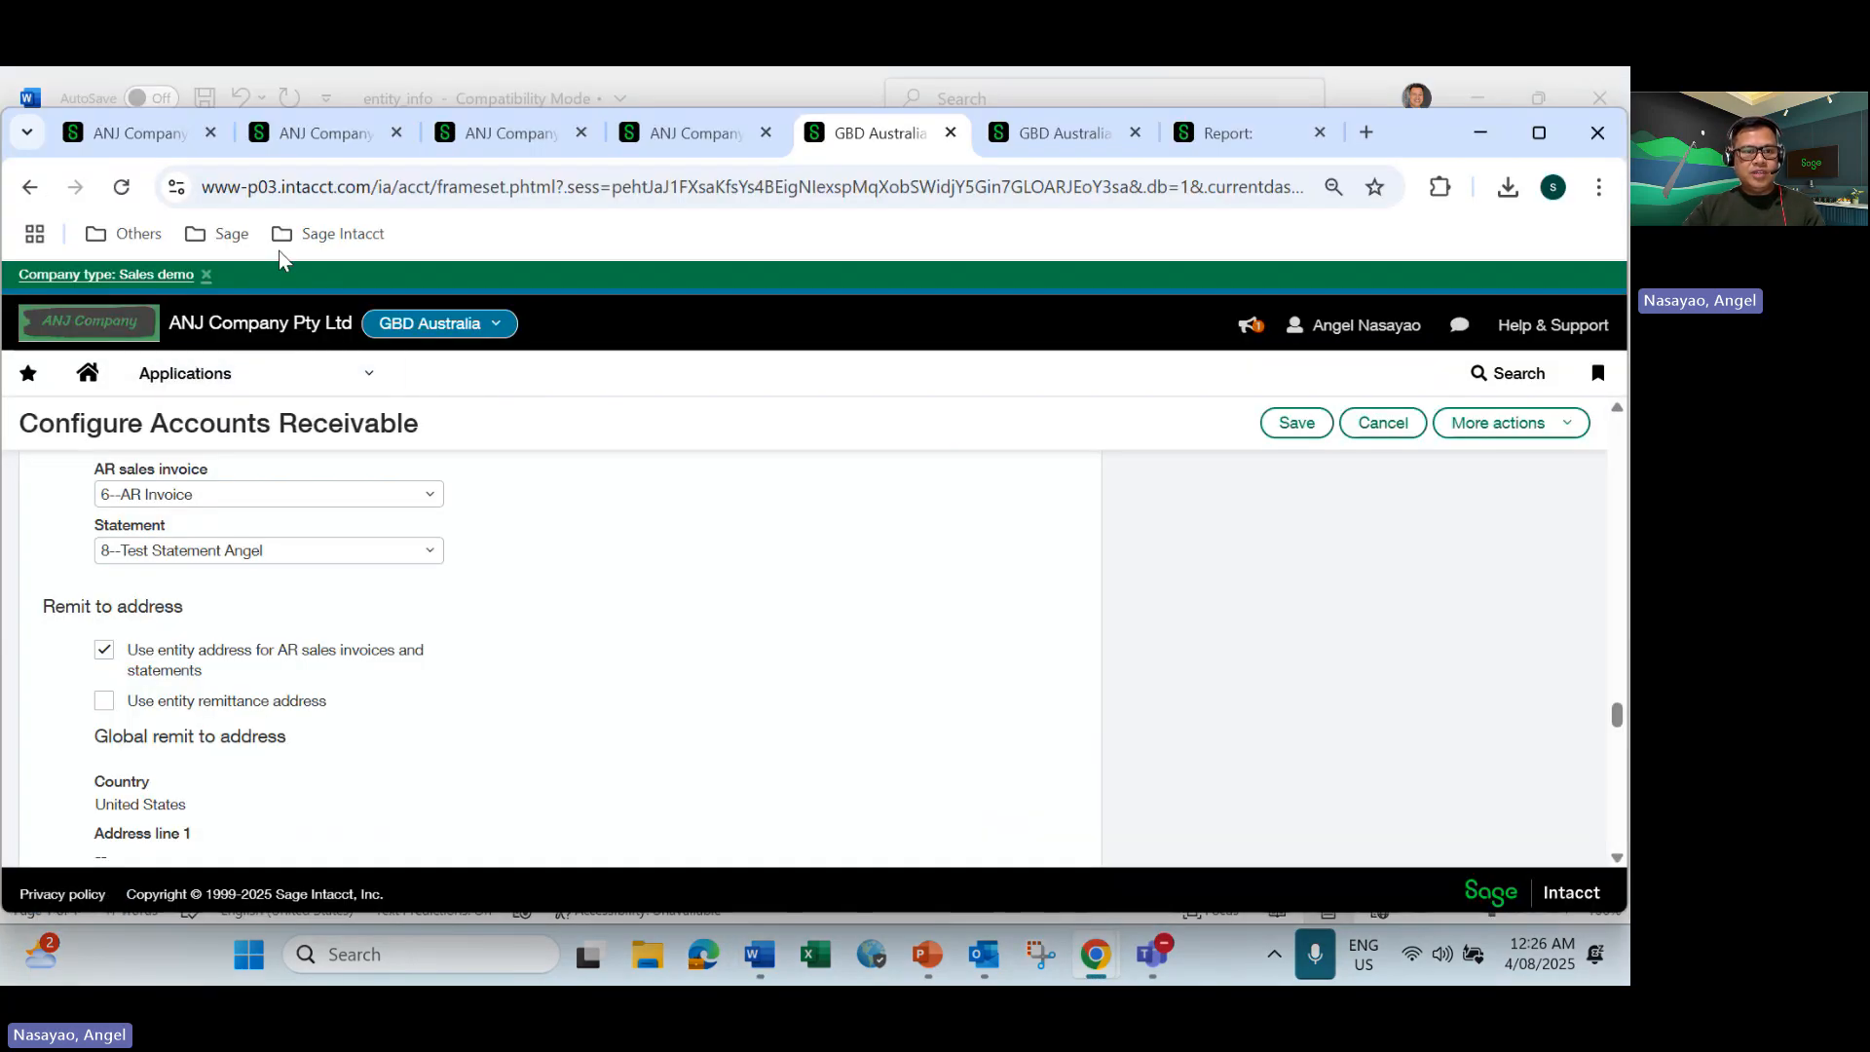
{"action": "left_click", "coordinate": [325, 129]}
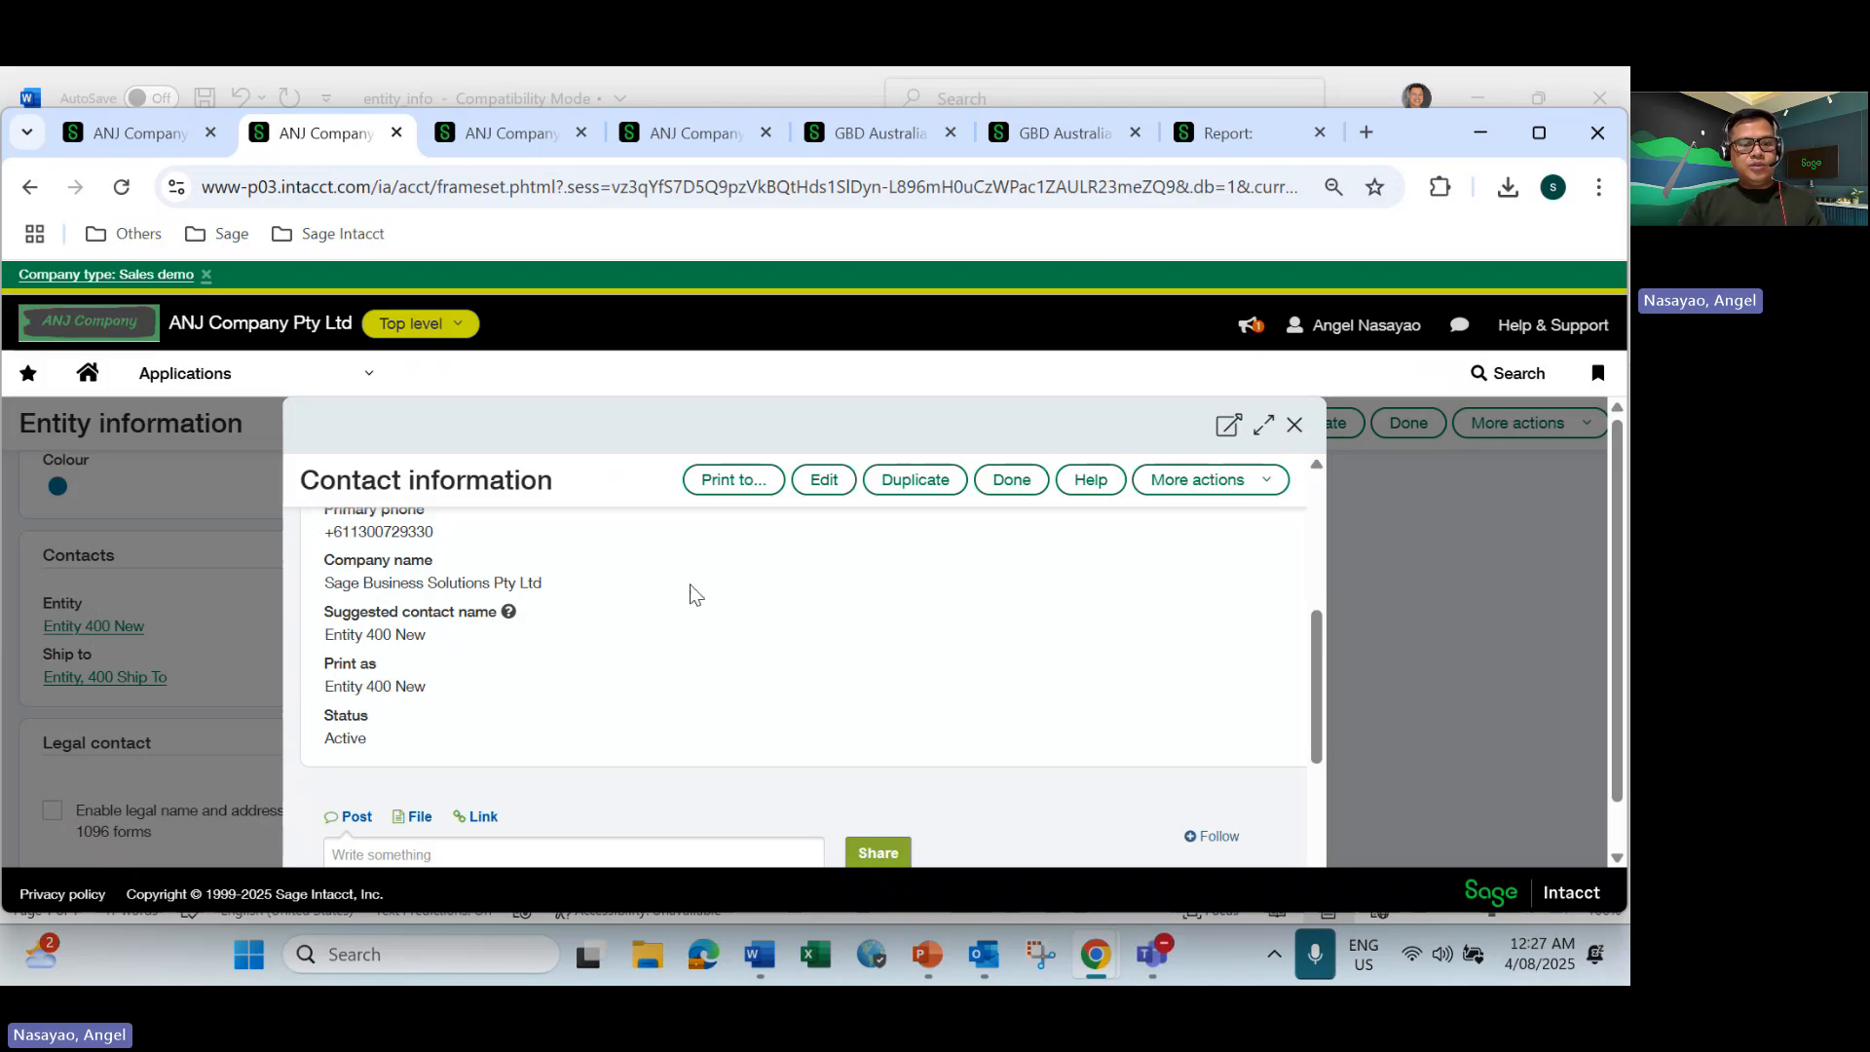
{"action": "scroll", "coordinate": [693, 597], "scroll_direction": "up", "scroll_amount": 5}
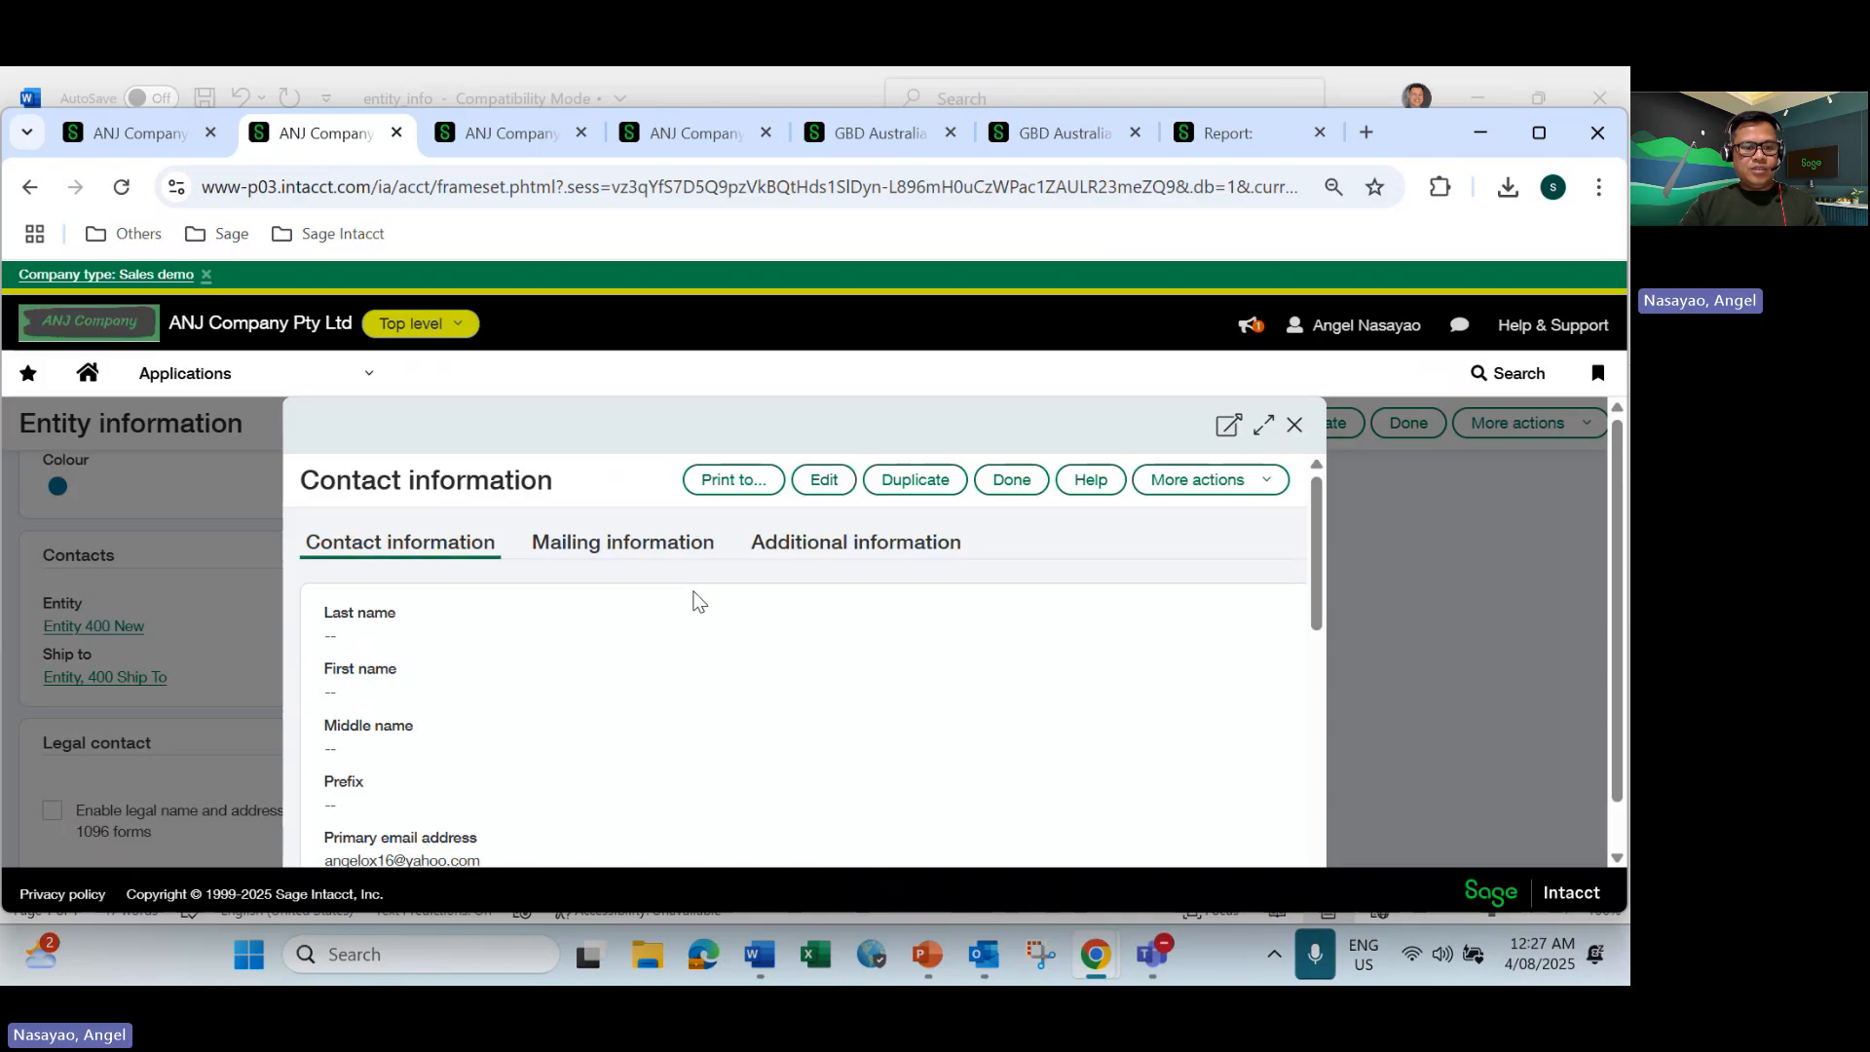
{"action": "scroll", "coordinate": [698, 601], "scroll_direction": "down", "scroll_amount": 3}
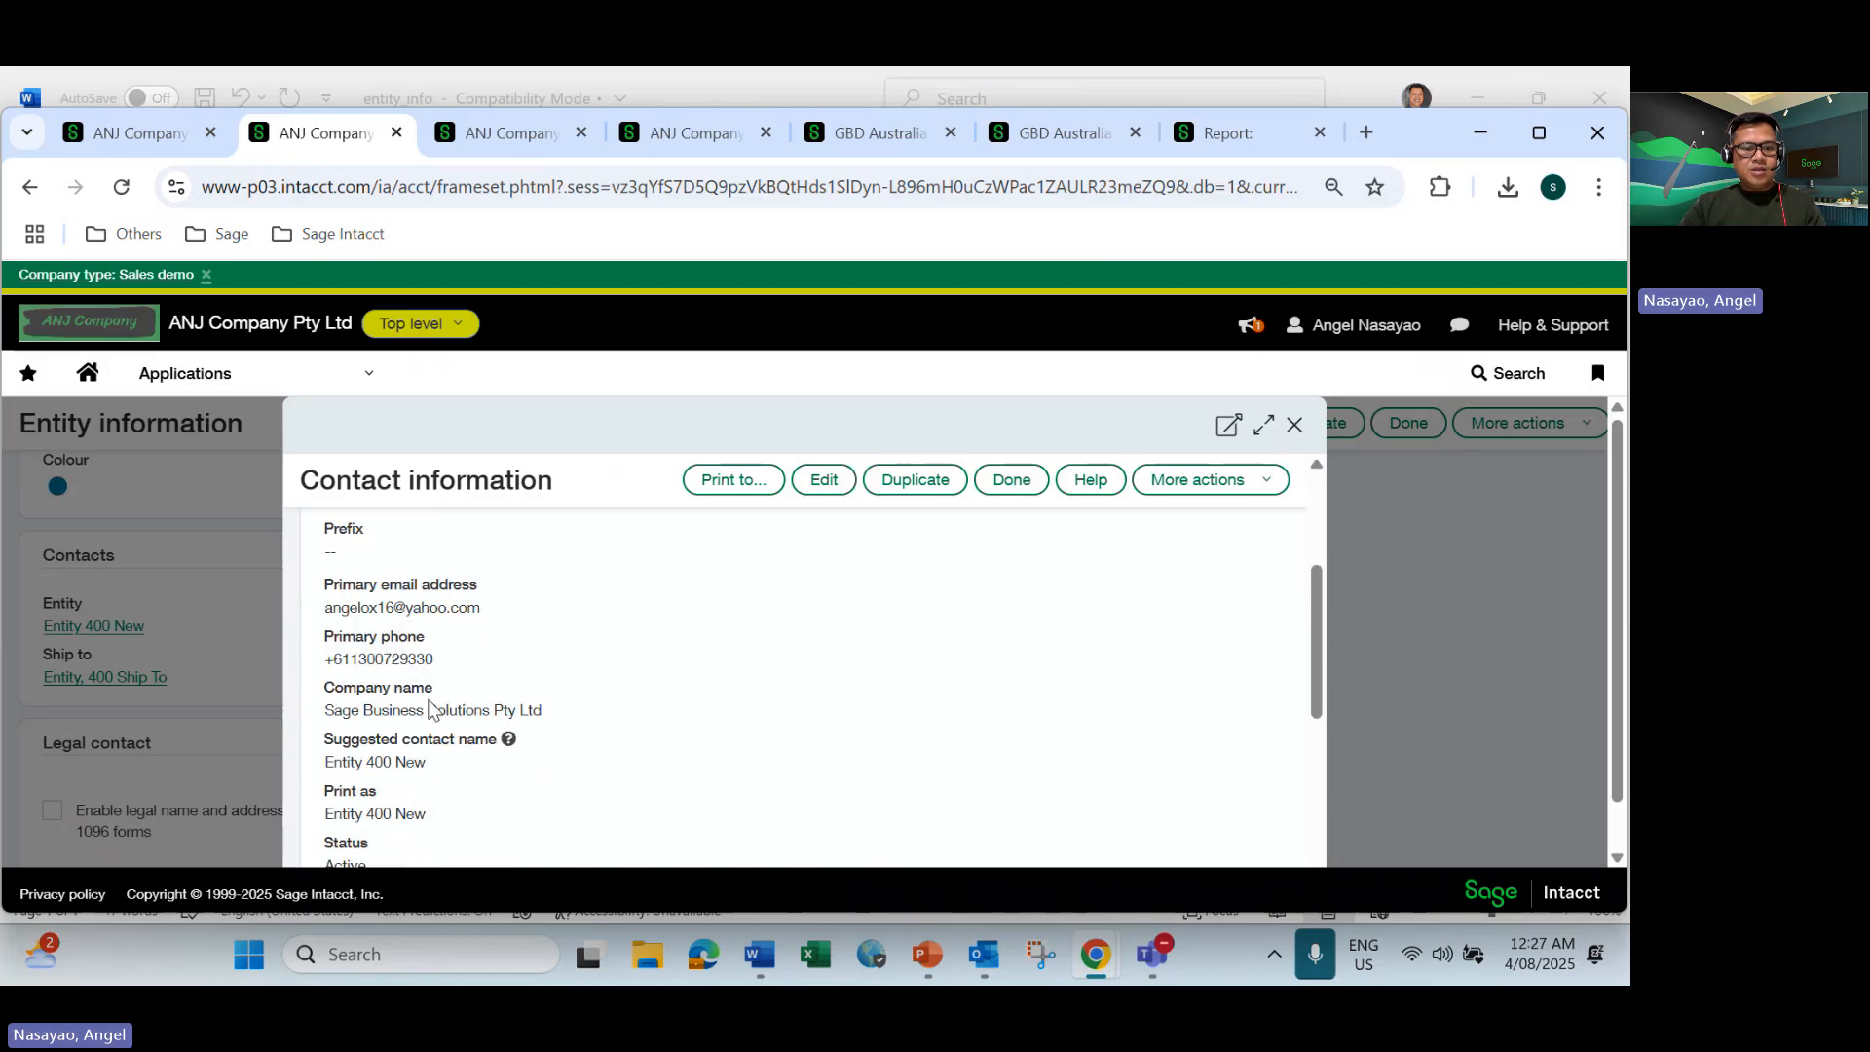
{"action": "scroll", "coordinate": [430, 687], "scroll_direction": "down", "scroll_amount": 1}
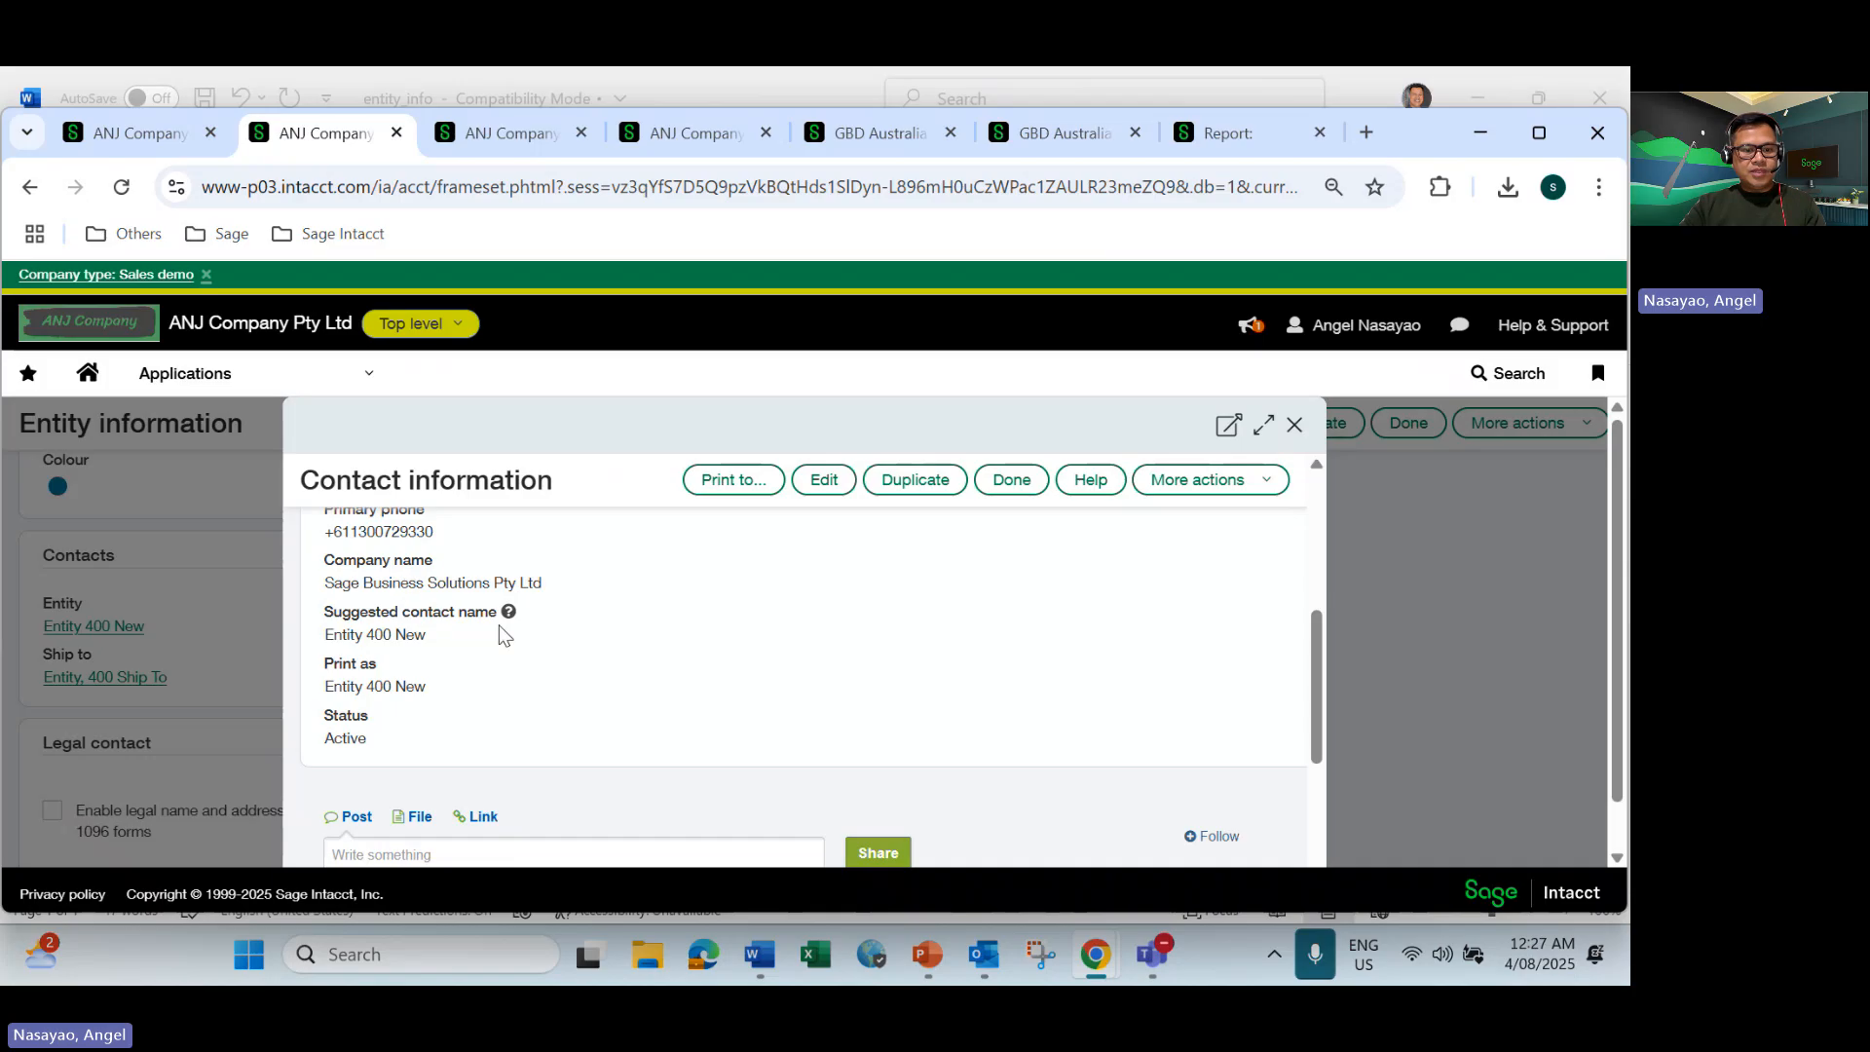
{"action": "scroll", "coordinate": [501, 628], "scroll_direction": "up", "scroll_amount": 5}
Review the mailing address of the Entity 400 New contact and return to its general contact details.
{"action": "left_click", "coordinate": [591, 554]}
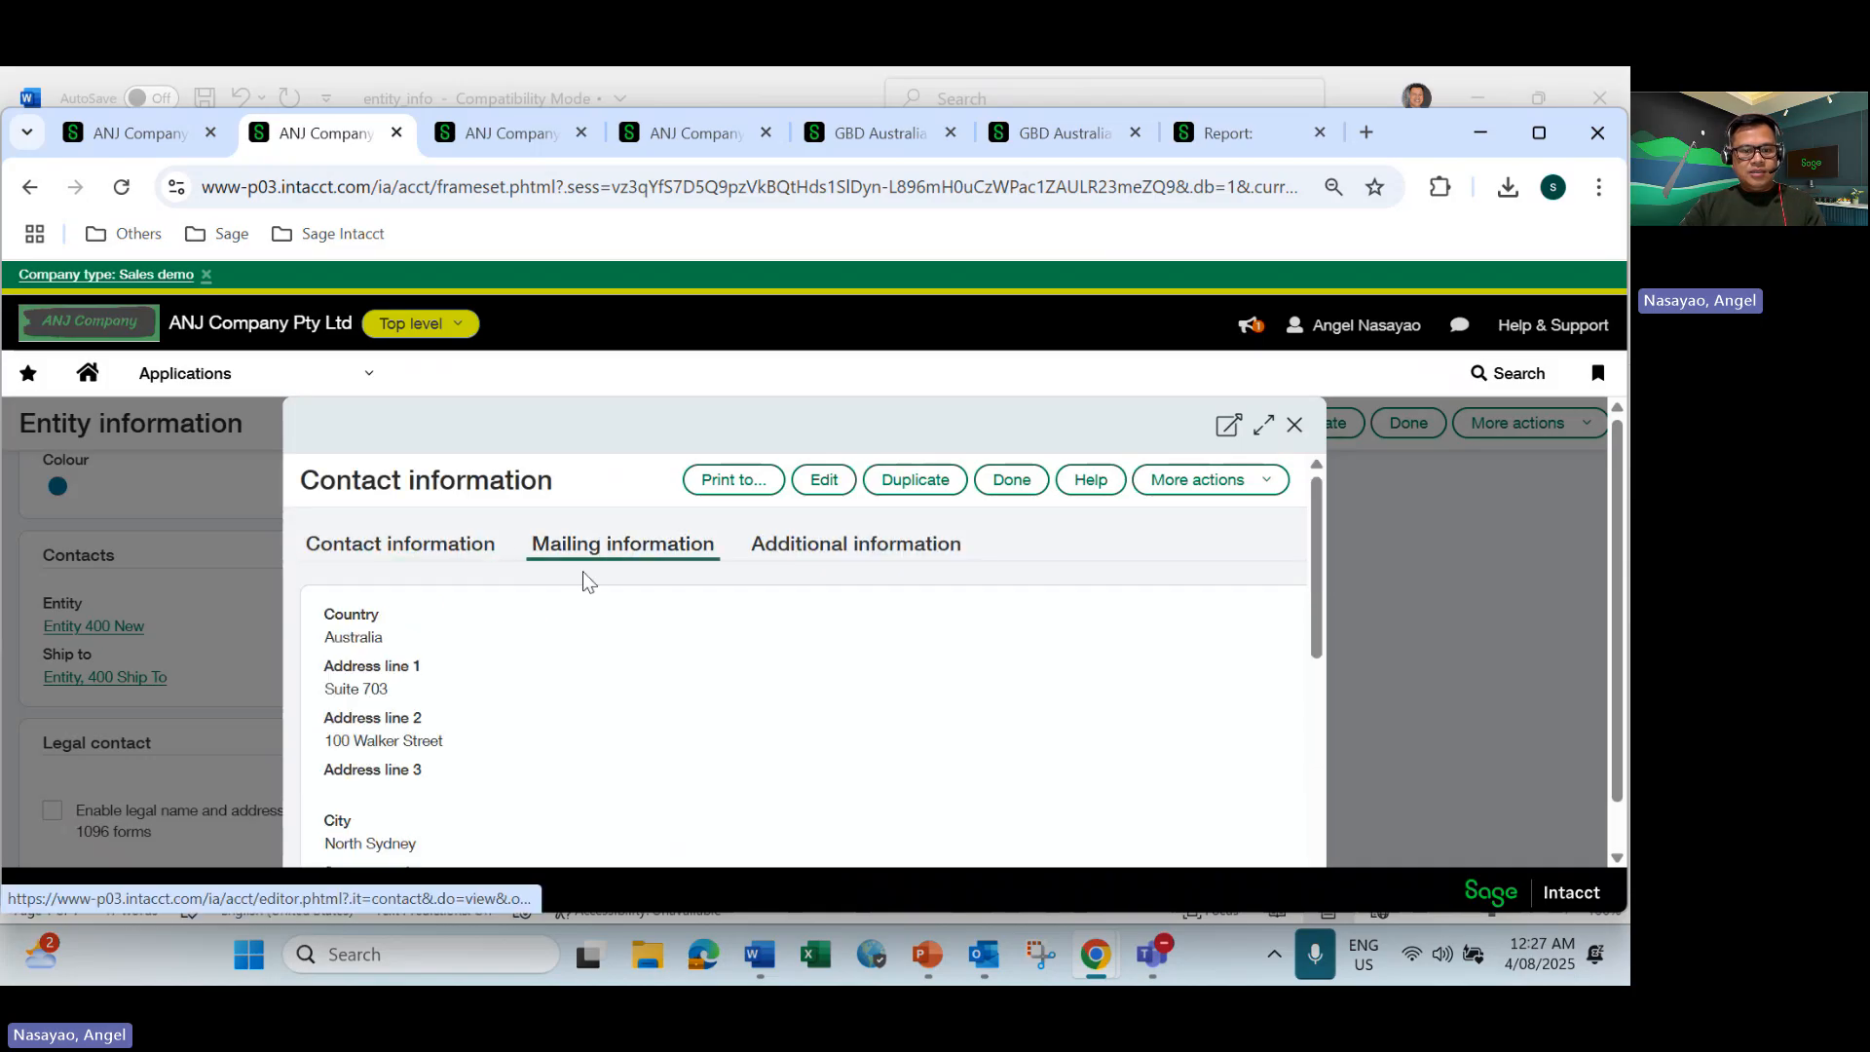
{"action": "scroll", "coordinate": [582, 620], "scroll_direction": "down", "scroll_amount": 1}
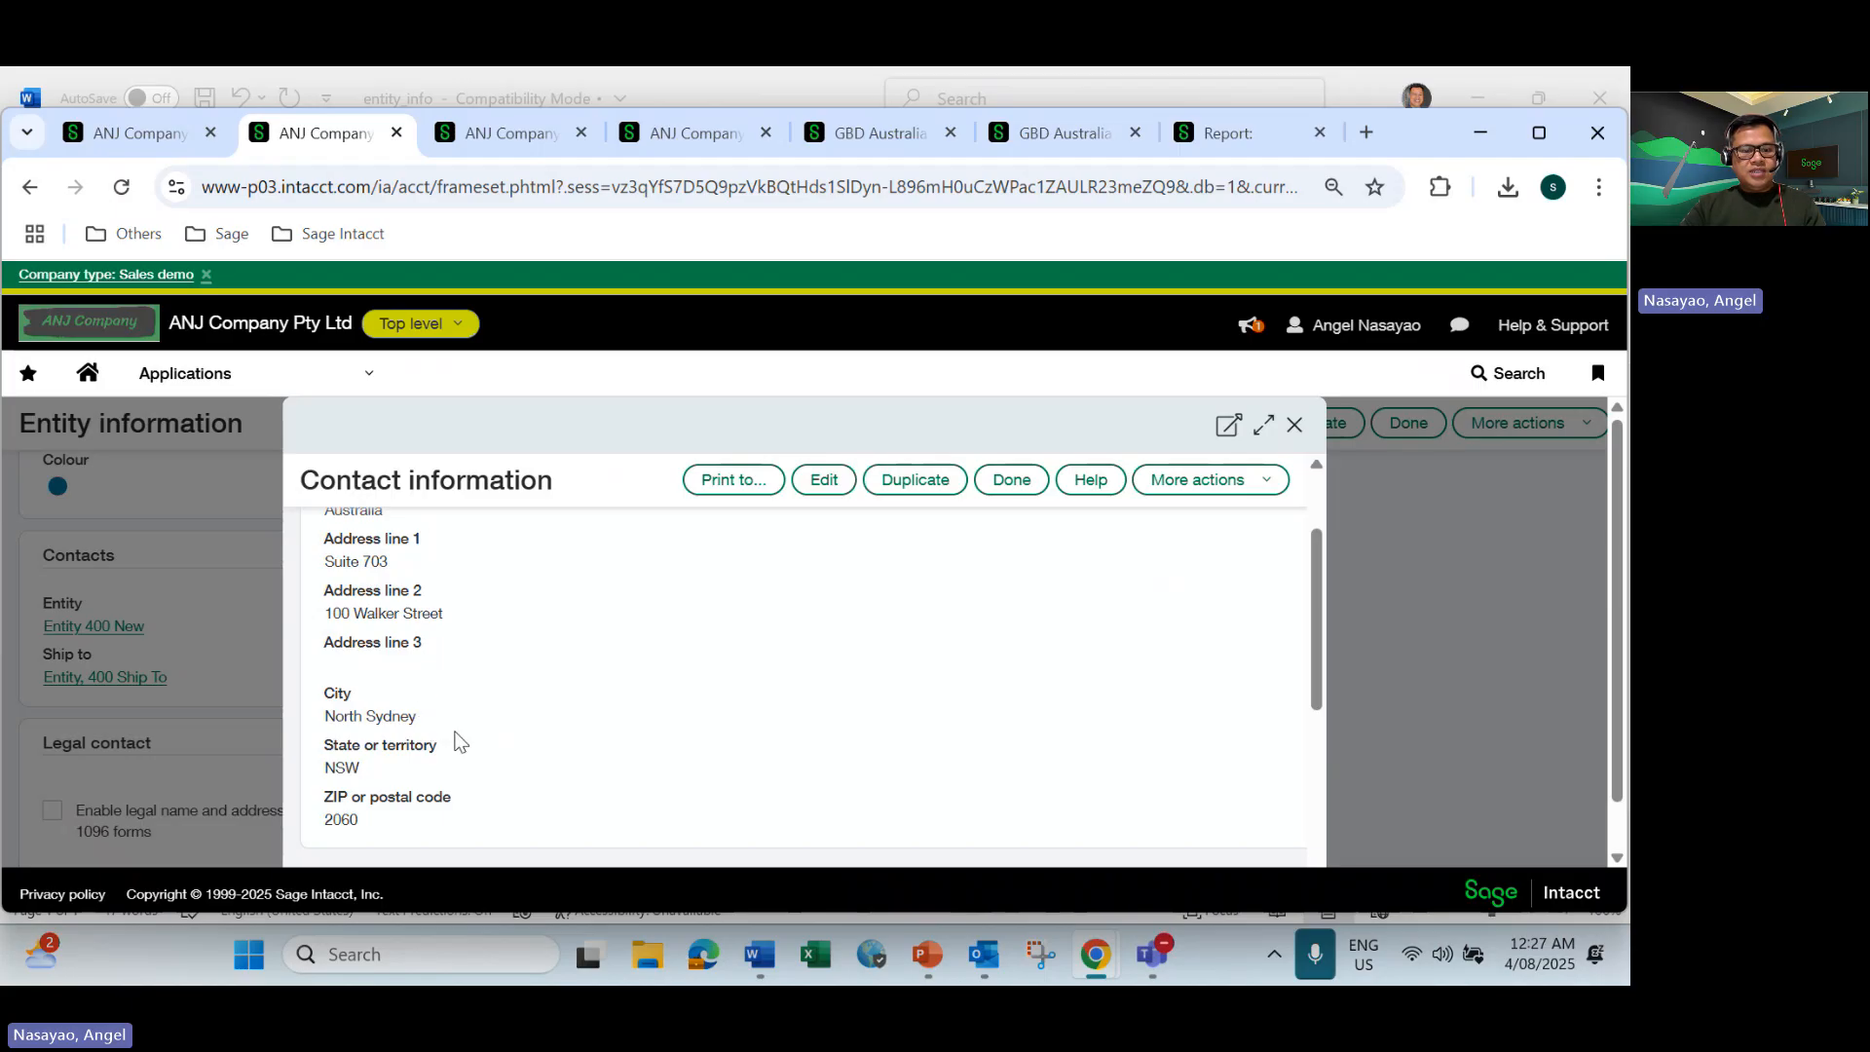
{"action": "scroll", "coordinate": [565, 720], "scroll_direction": "up", "scroll_amount": 1}
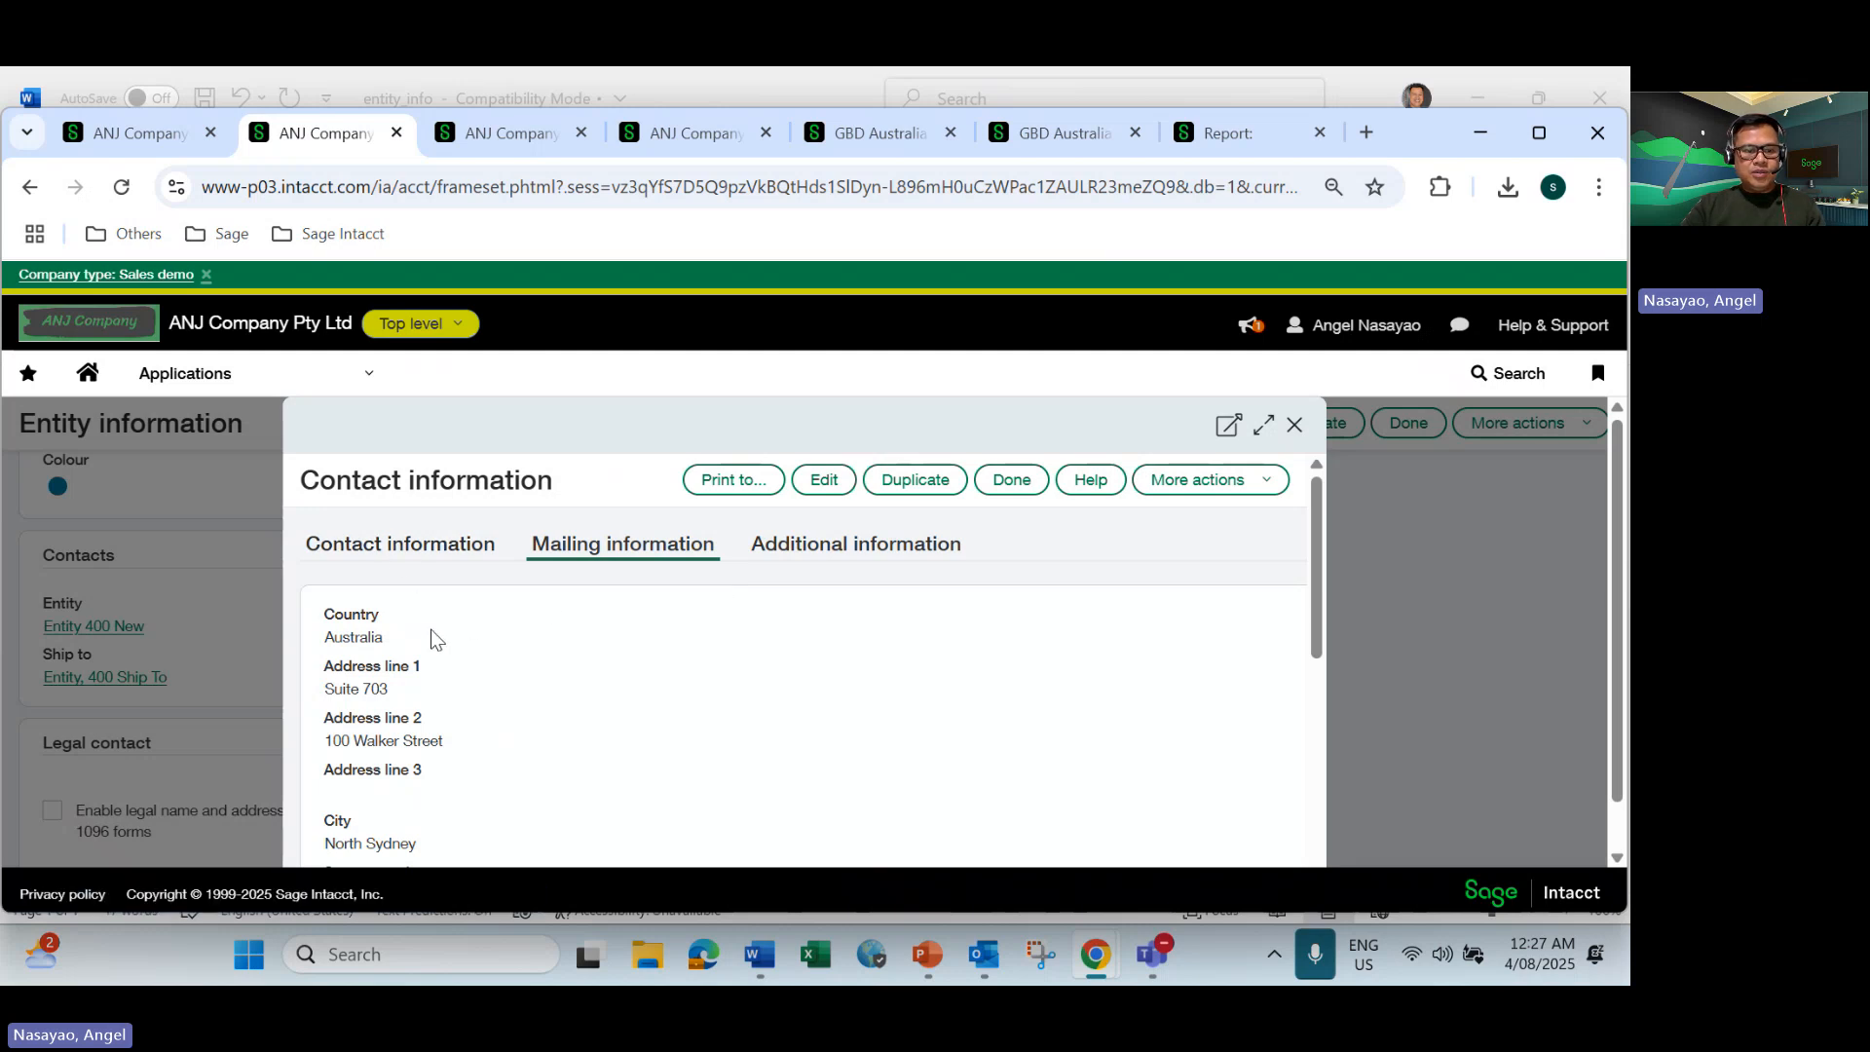
{"action": "scroll", "coordinate": [436, 751], "scroll_direction": "down", "scroll_amount": 3}
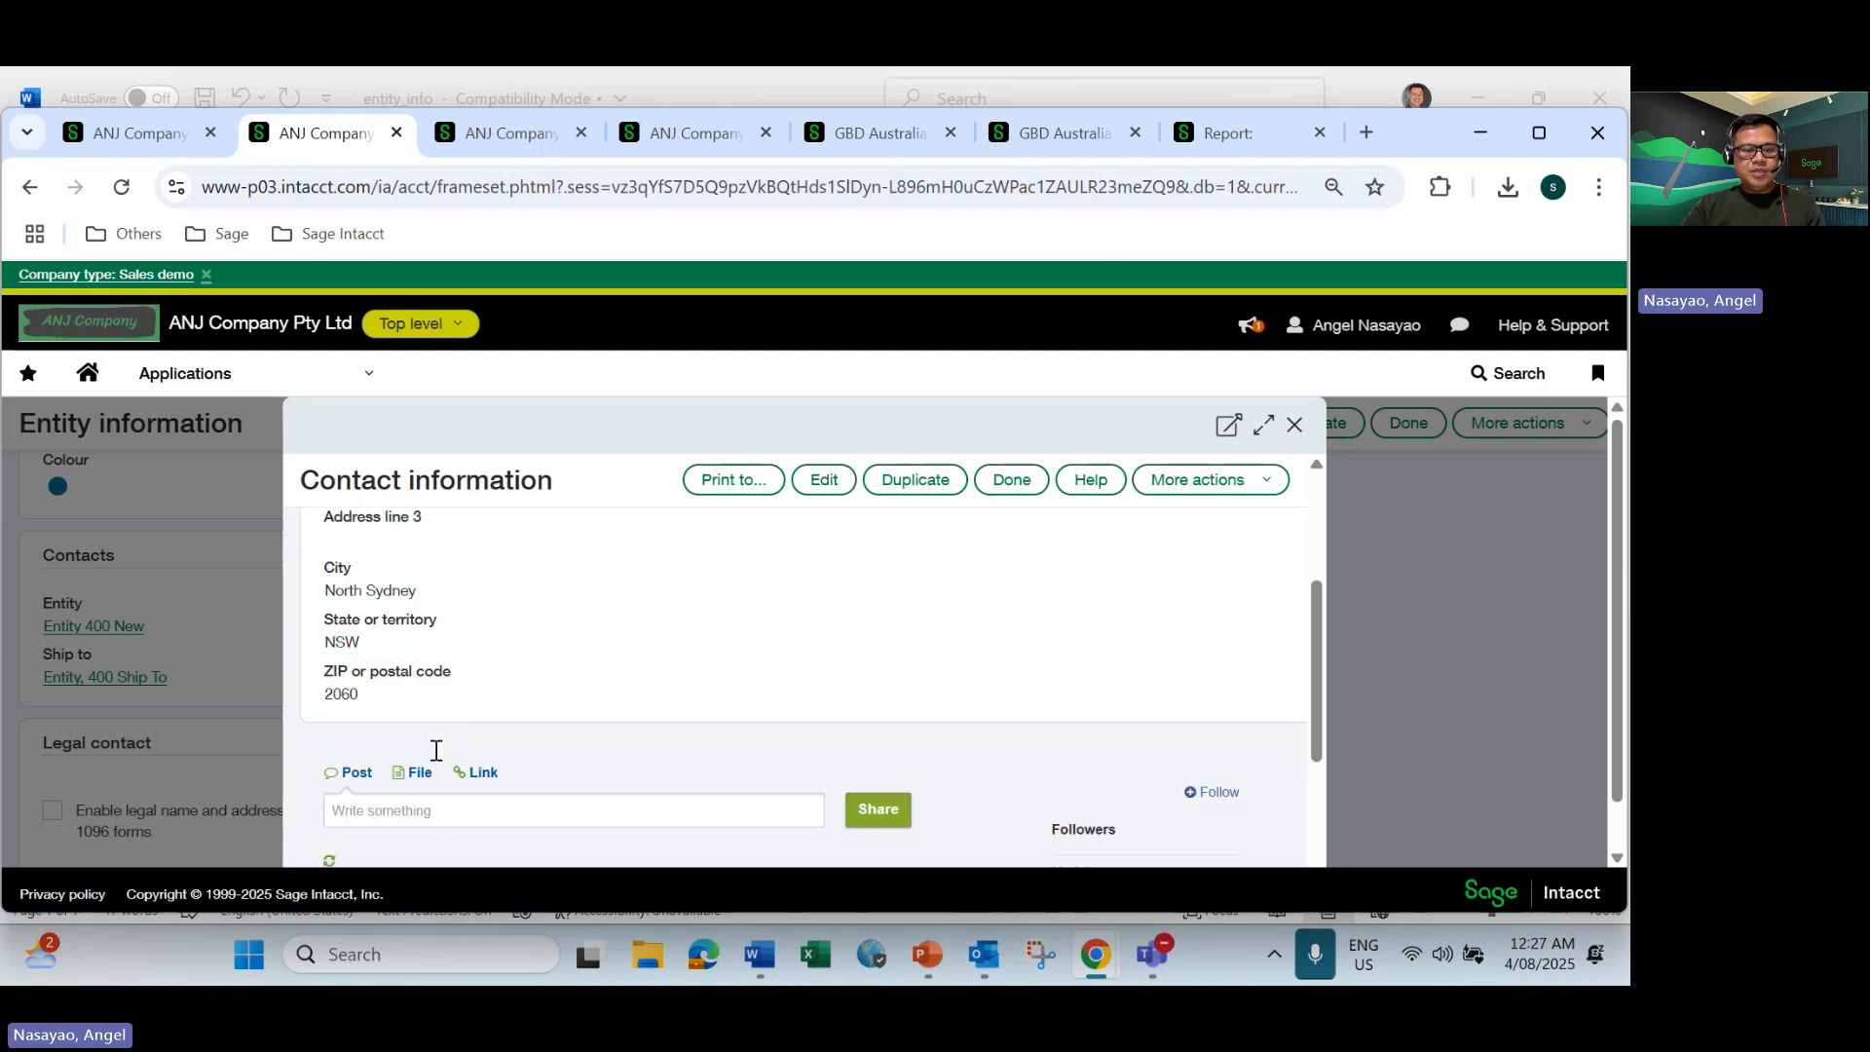
{"action": "scroll", "coordinate": [436, 750], "scroll_direction": "up", "scroll_amount": 3}
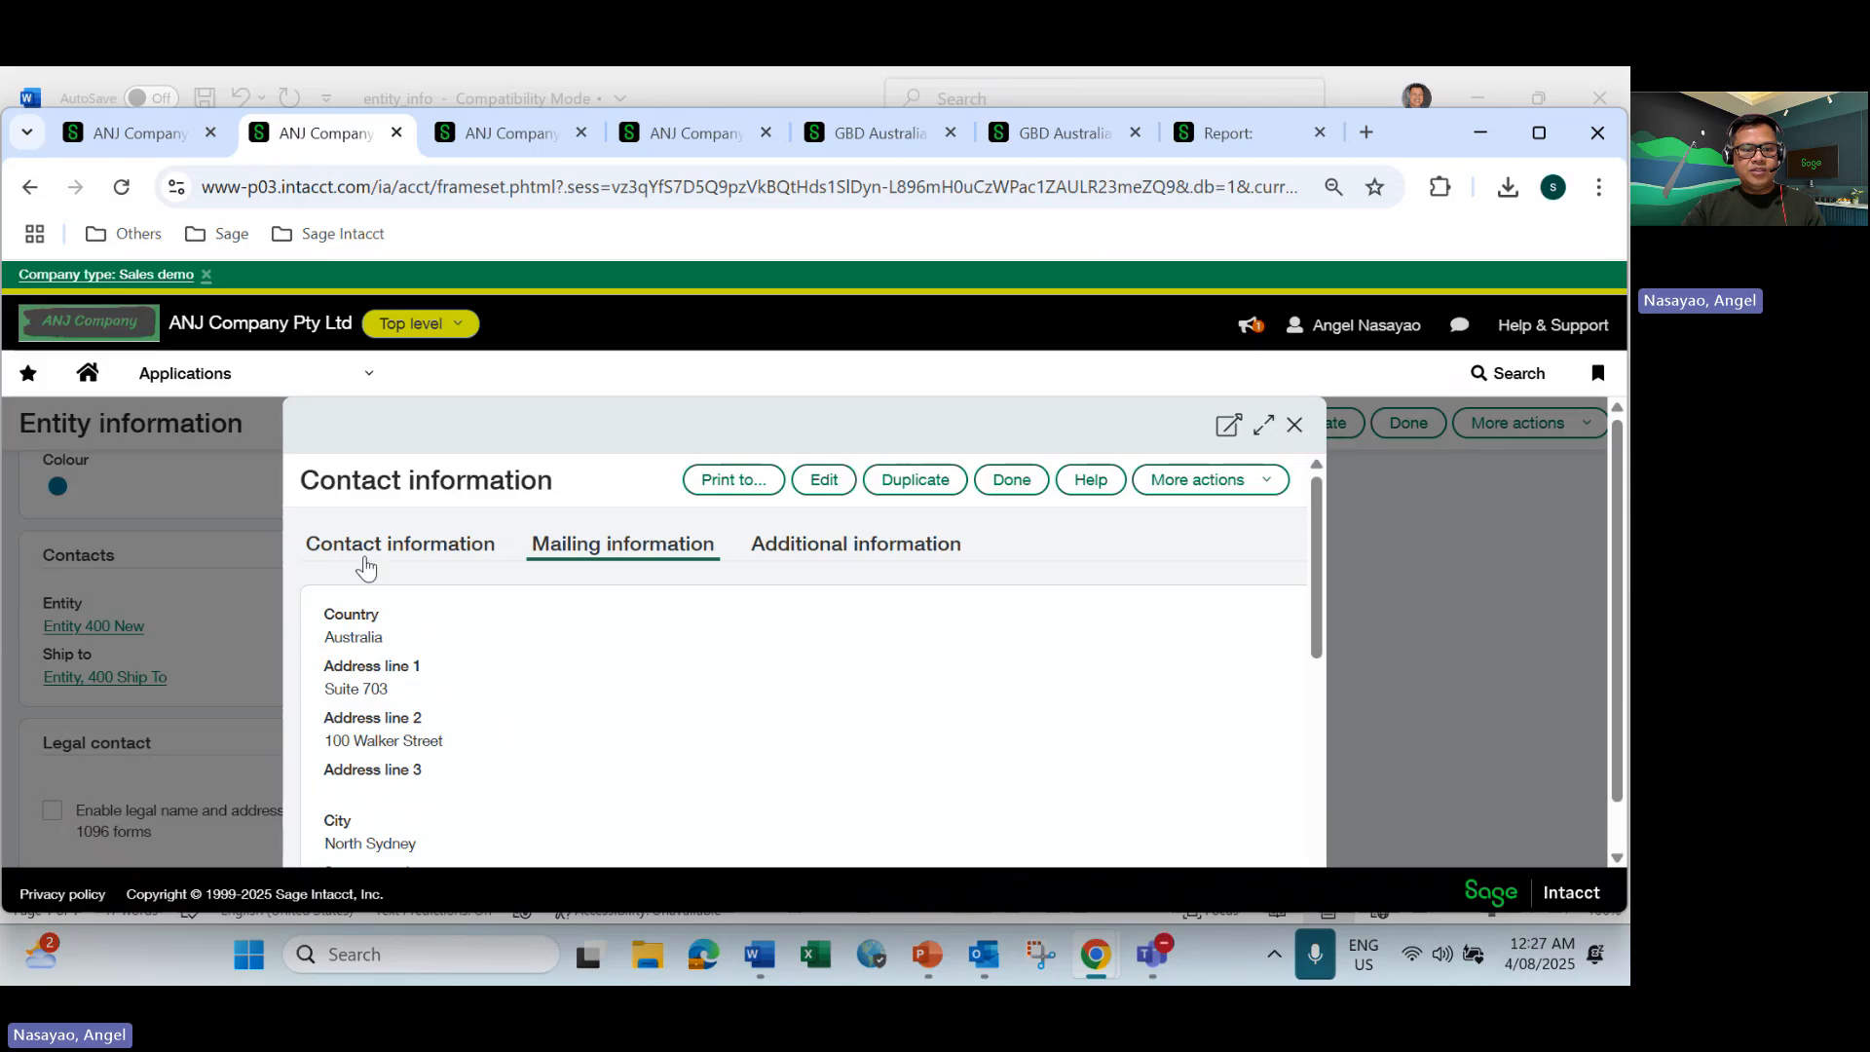
{"action": "left_click", "coordinate": [375, 550]}
{"action": "scroll", "coordinate": [419, 638], "scroll_direction": "down", "scroll_amount": 2}
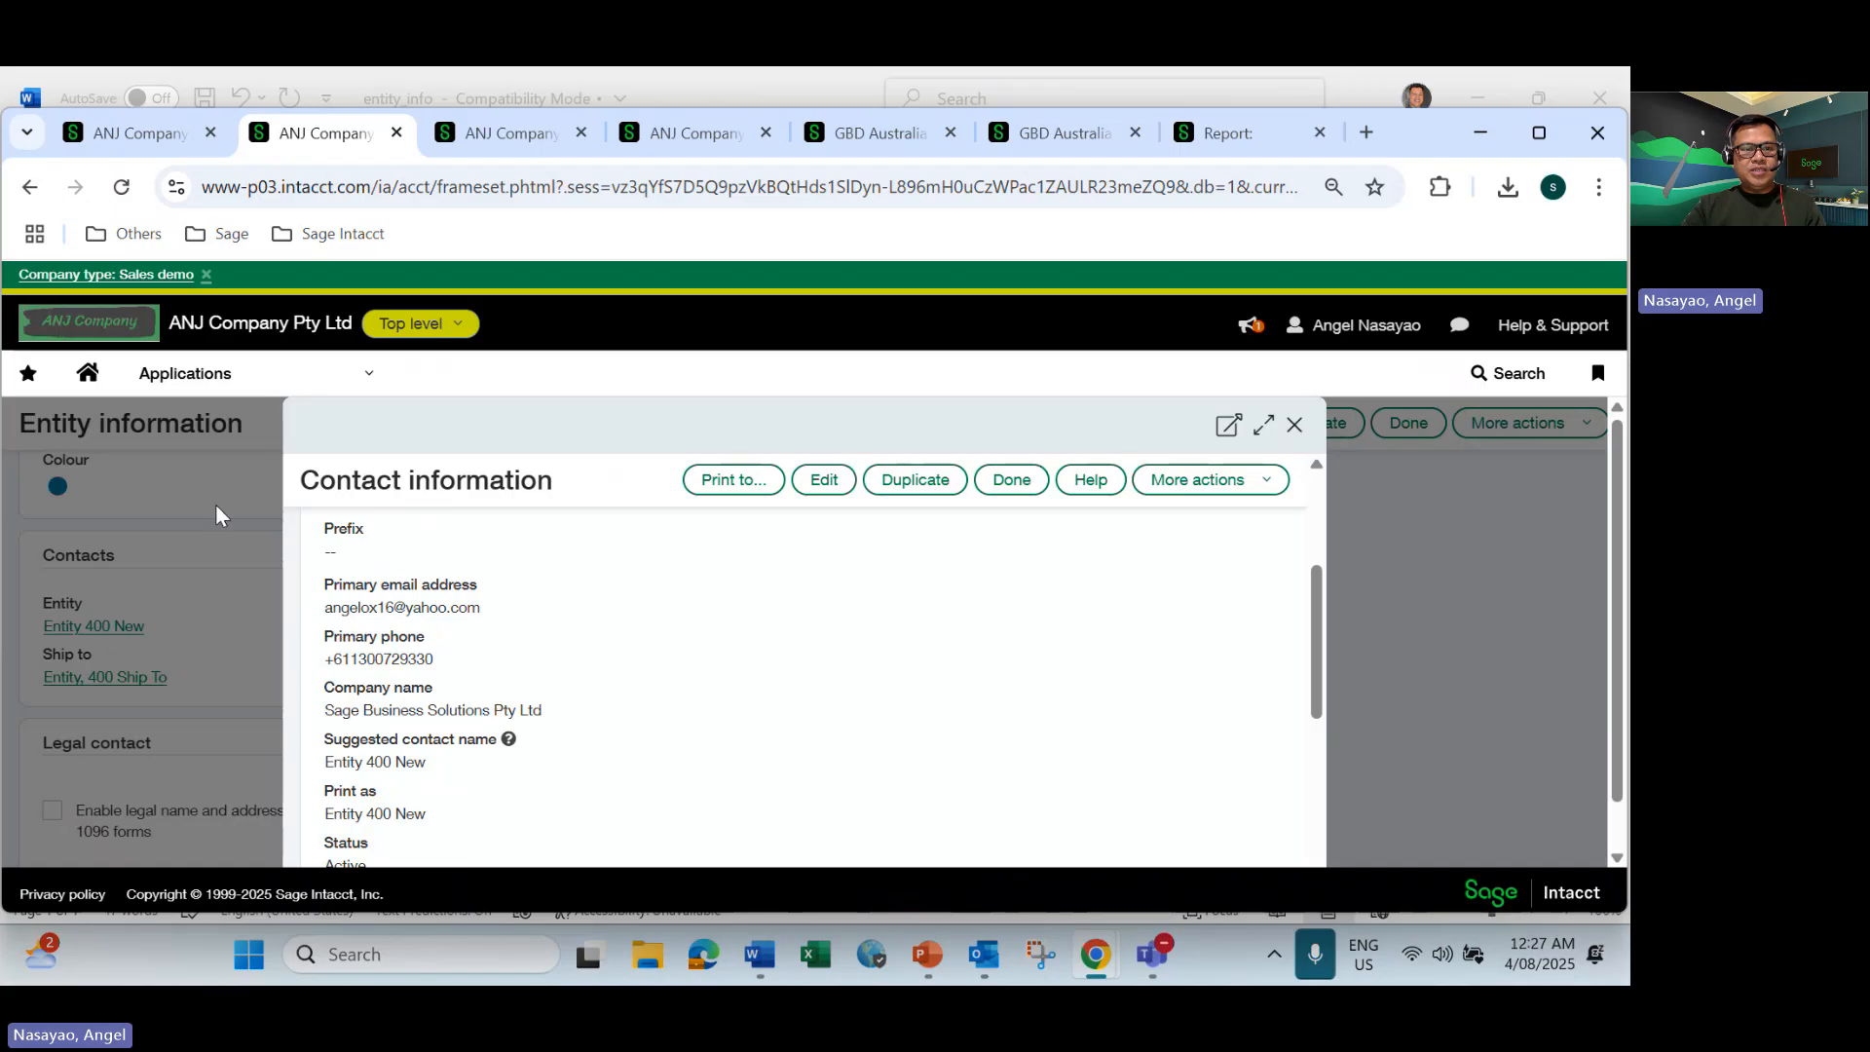
Review the company name, email and address on the top-level Company information page.
{"action": "left_click", "coordinate": [111, 138]}
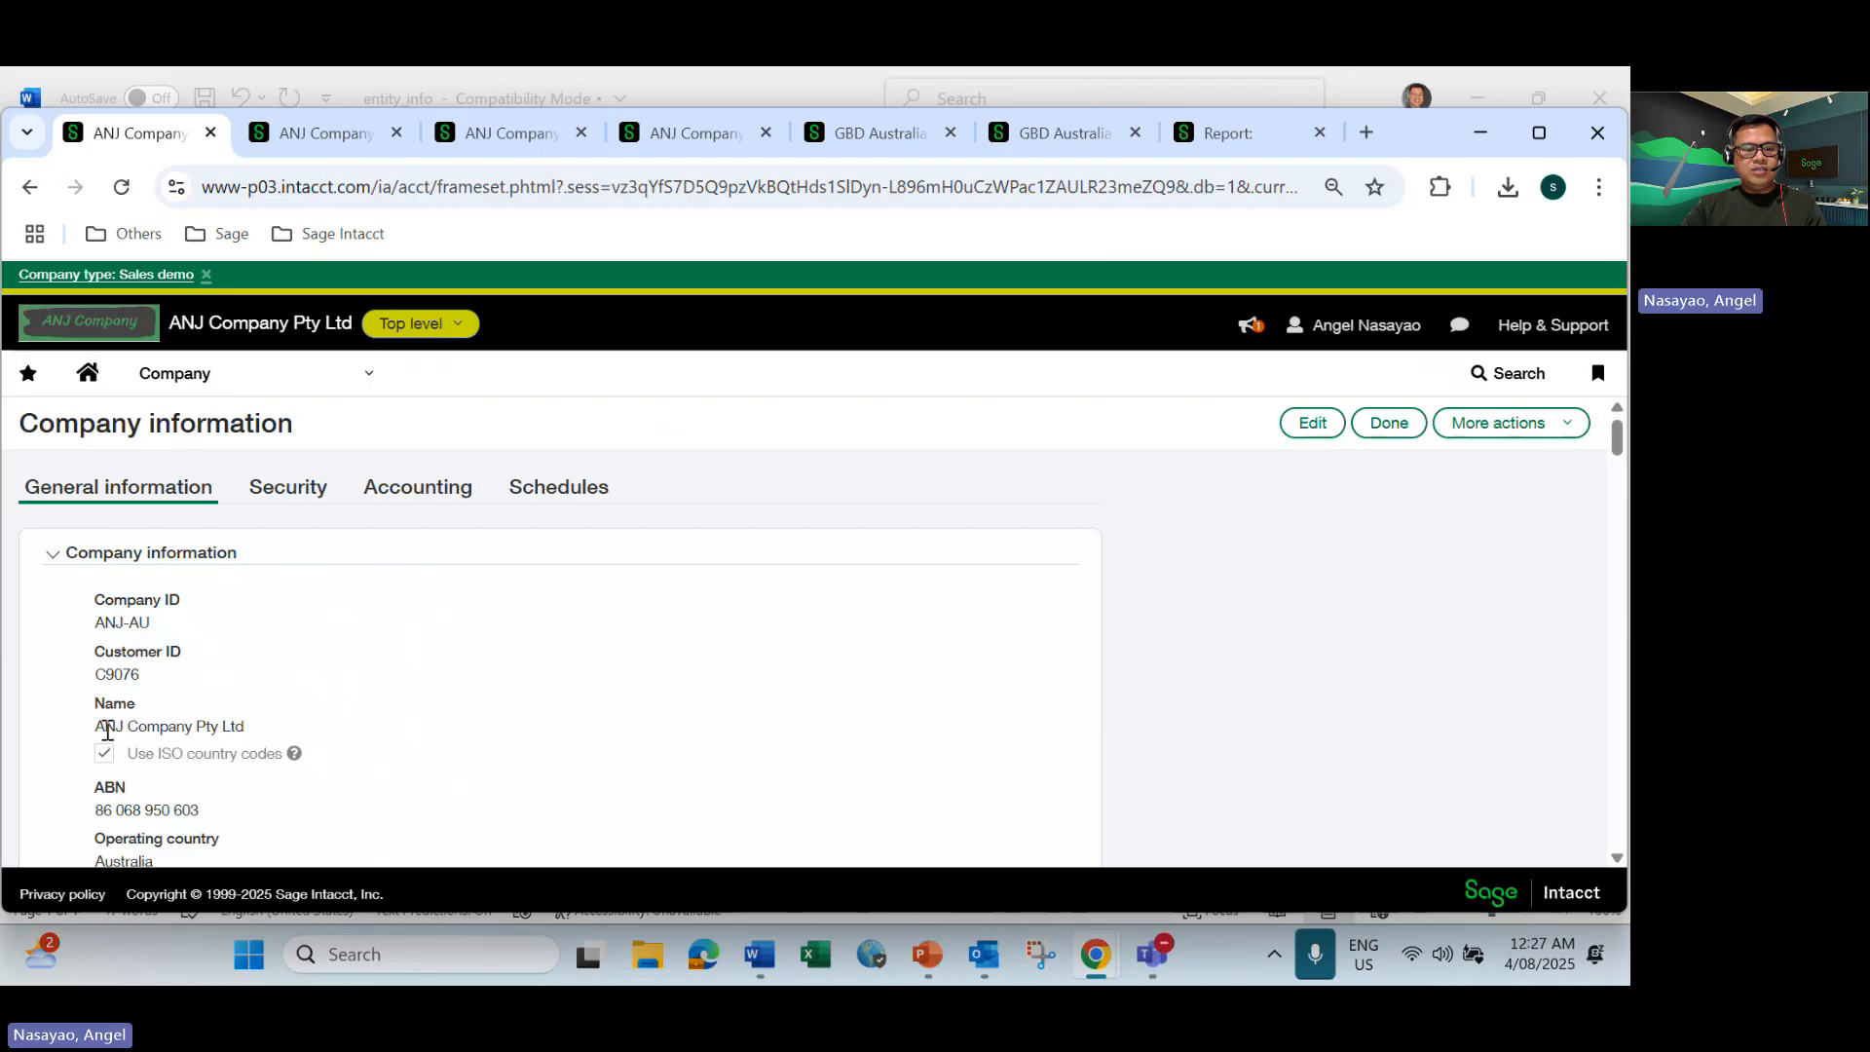
{"action": "left_click_drag", "start_coordinate": [104, 729], "coordinate": [249, 728]}
{"action": "scroll", "coordinate": [250, 740], "scroll_direction": "down", "scroll_amount": 1}
{"action": "scroll", "coordinate": [250, 740], "scroll_direction": "down", "scroll_amount": 4}
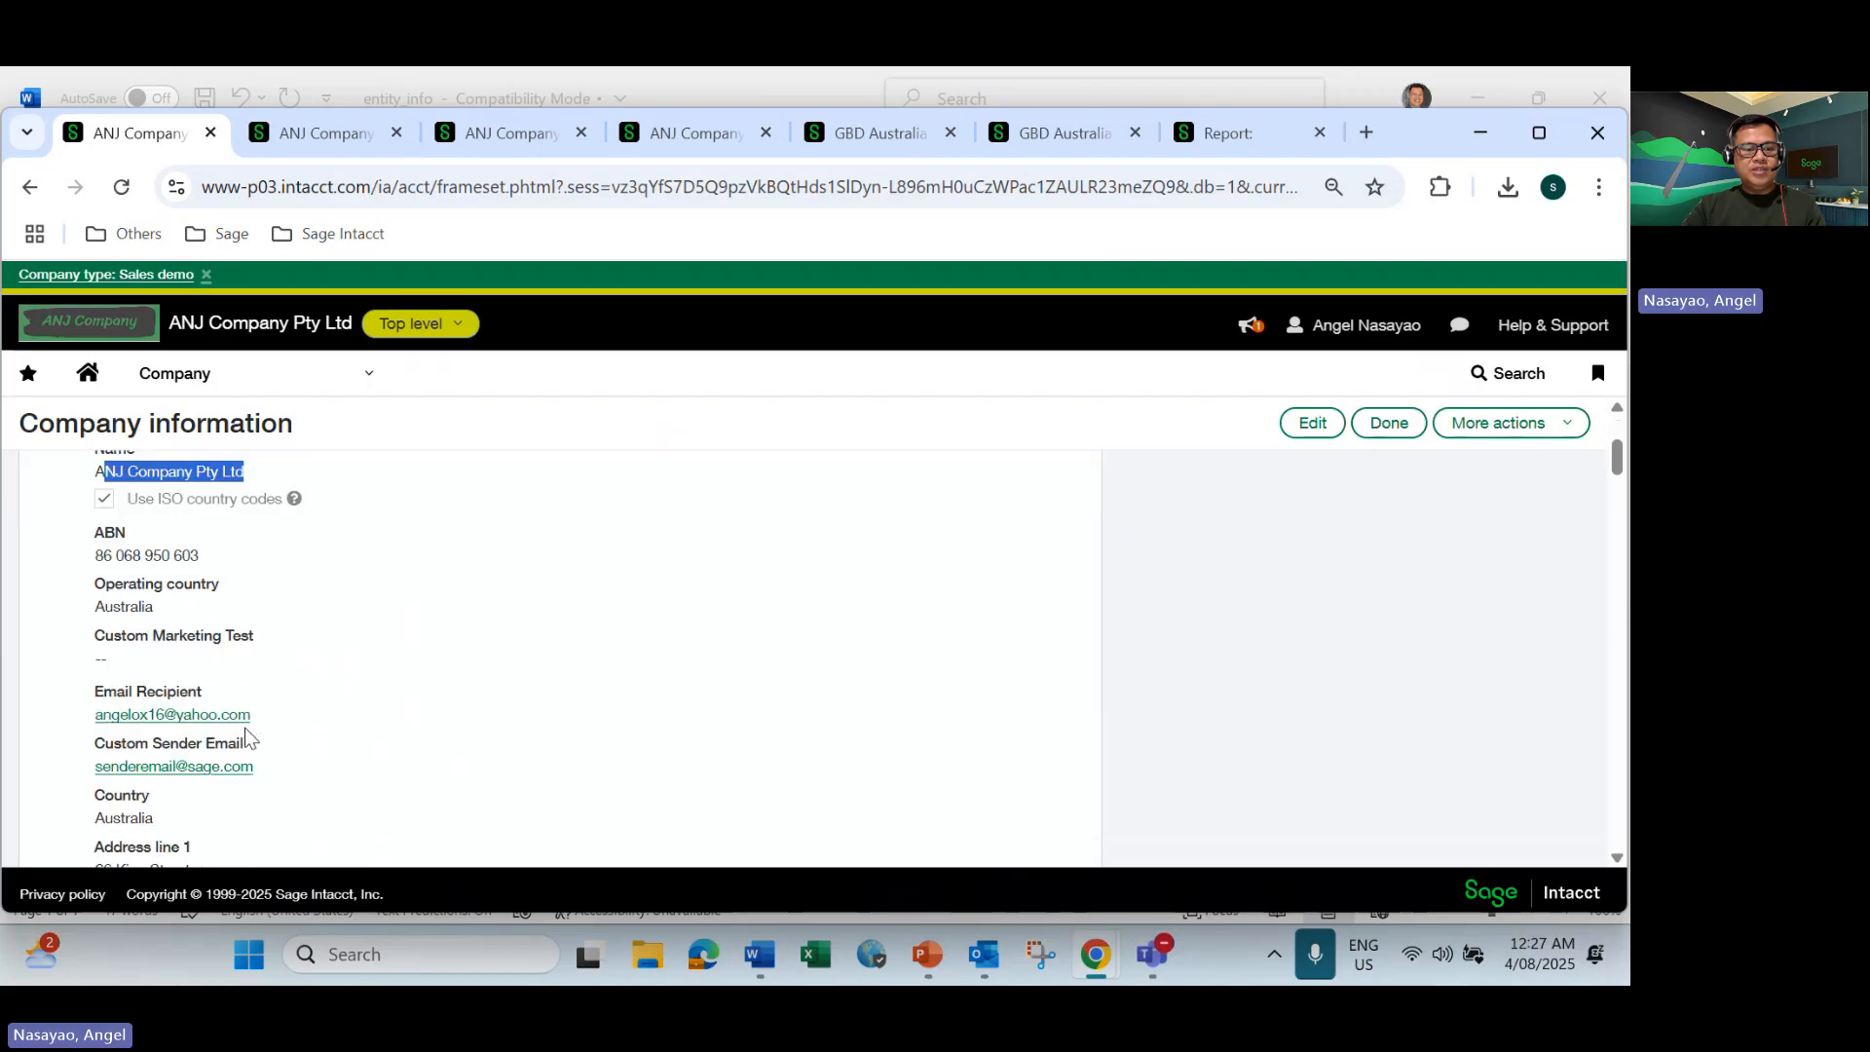
{"action": "scroll", "coordinate": [245, 697], "scroll_direction": "down", "scroll_amount": 2}
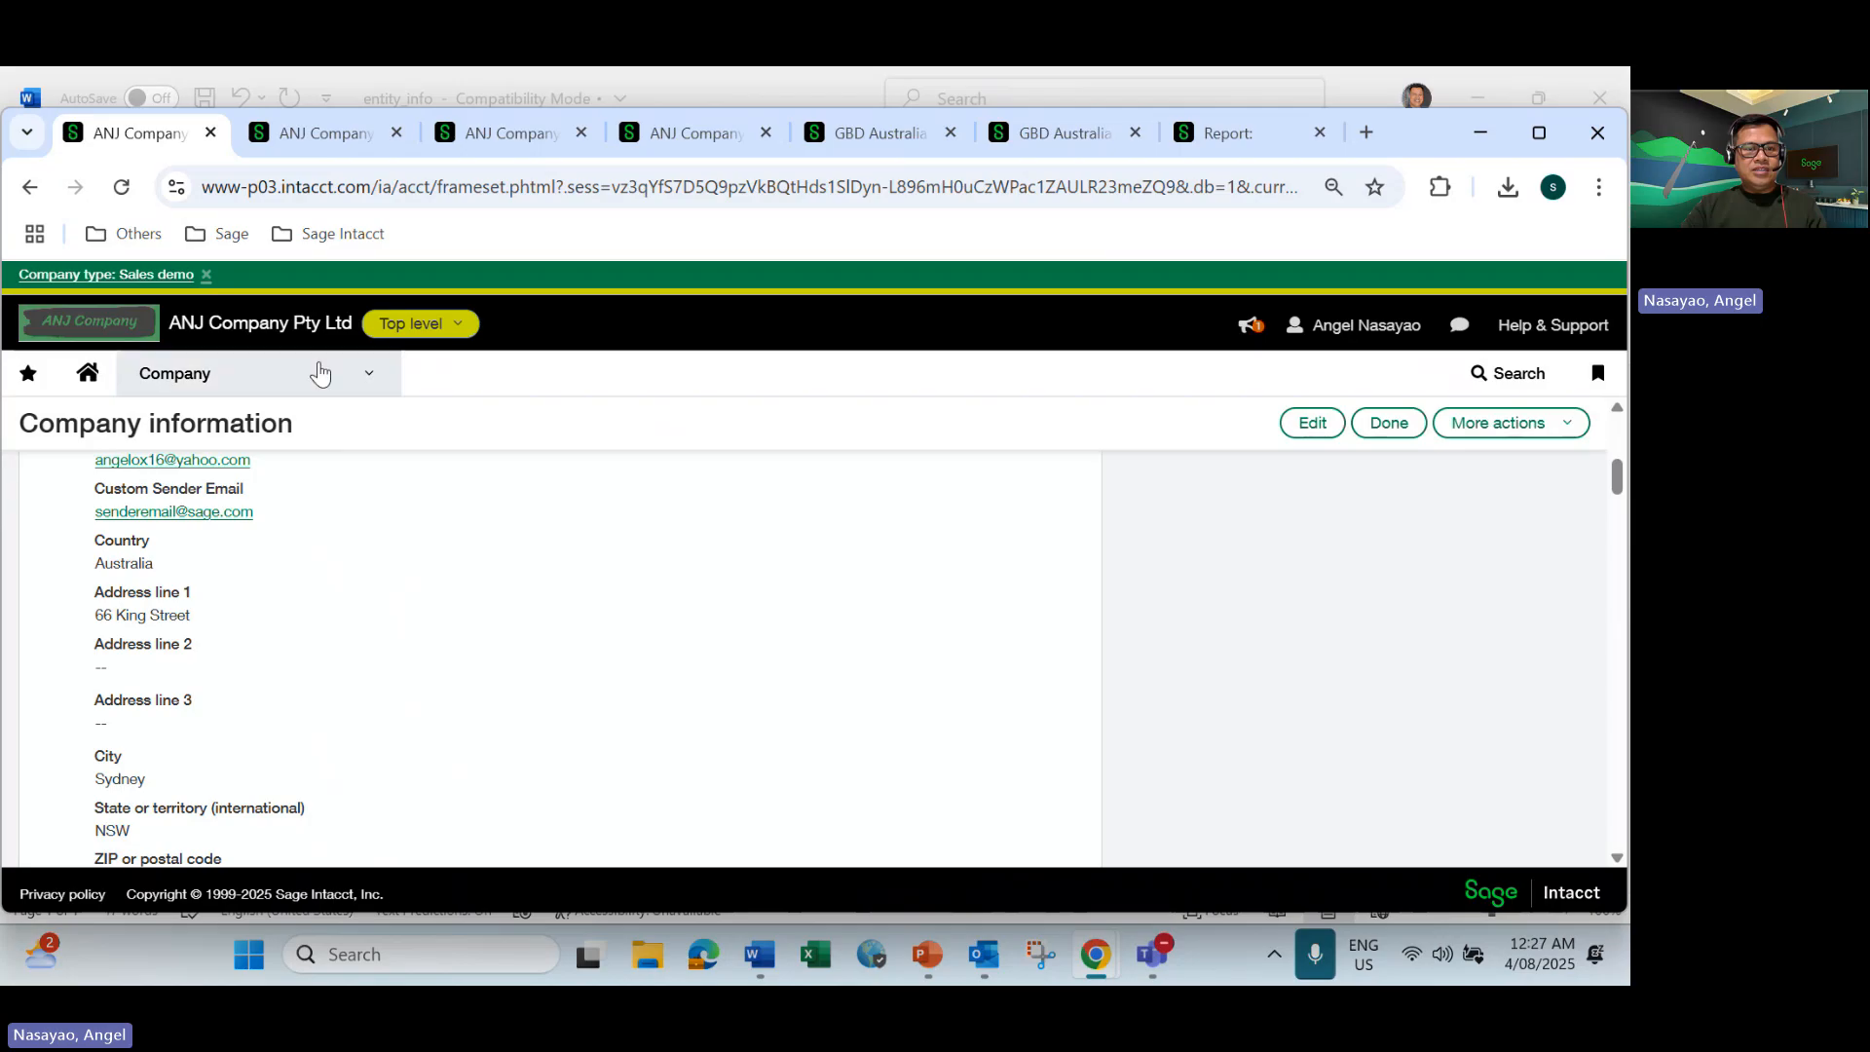
Return to the Entity 400 New contact and compare its contact details and mailing address with the top-level company's.
{"action": "left_click", "coordinate": [308, 132]}
{"action": "scroll", "coordinate": [653, 674], "scroll_direction": "down", "scroll_amount": 3}
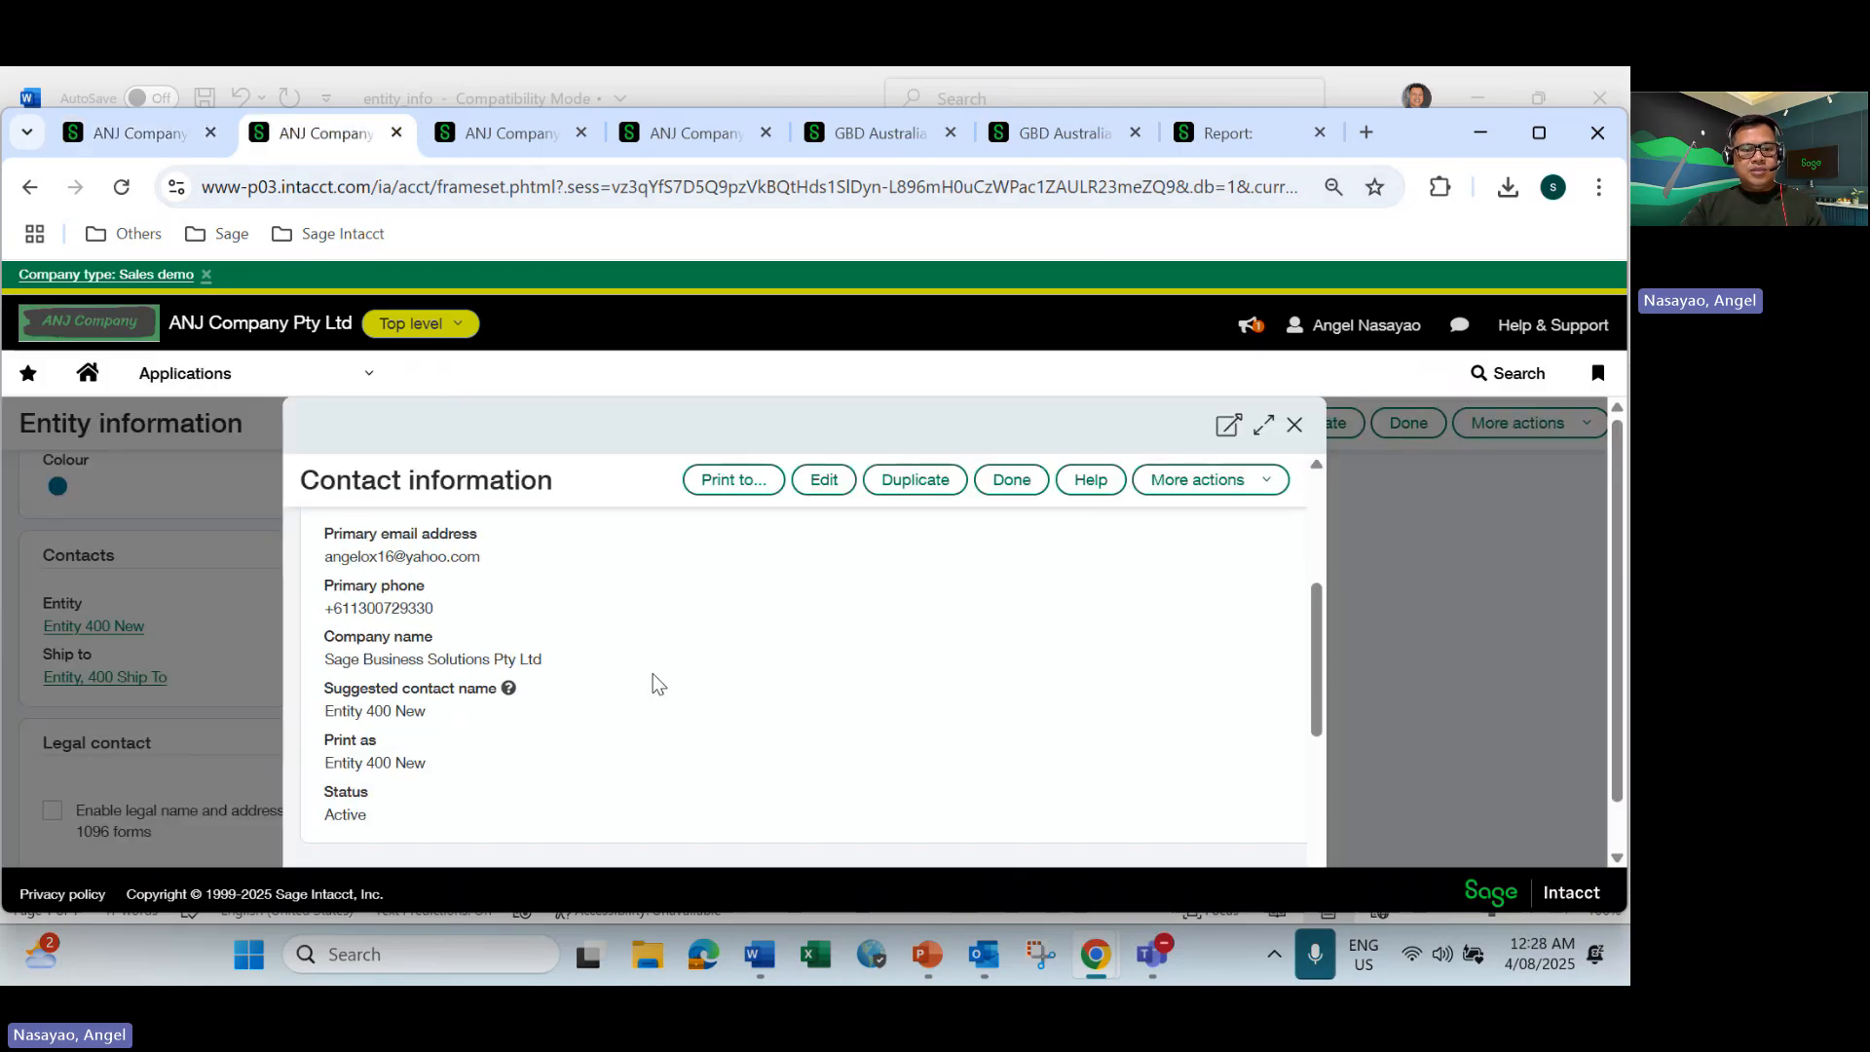
{"action": "scroll", "coordinate": [653, 674], "scroll_direction": "up", "scroll_amount": 3}
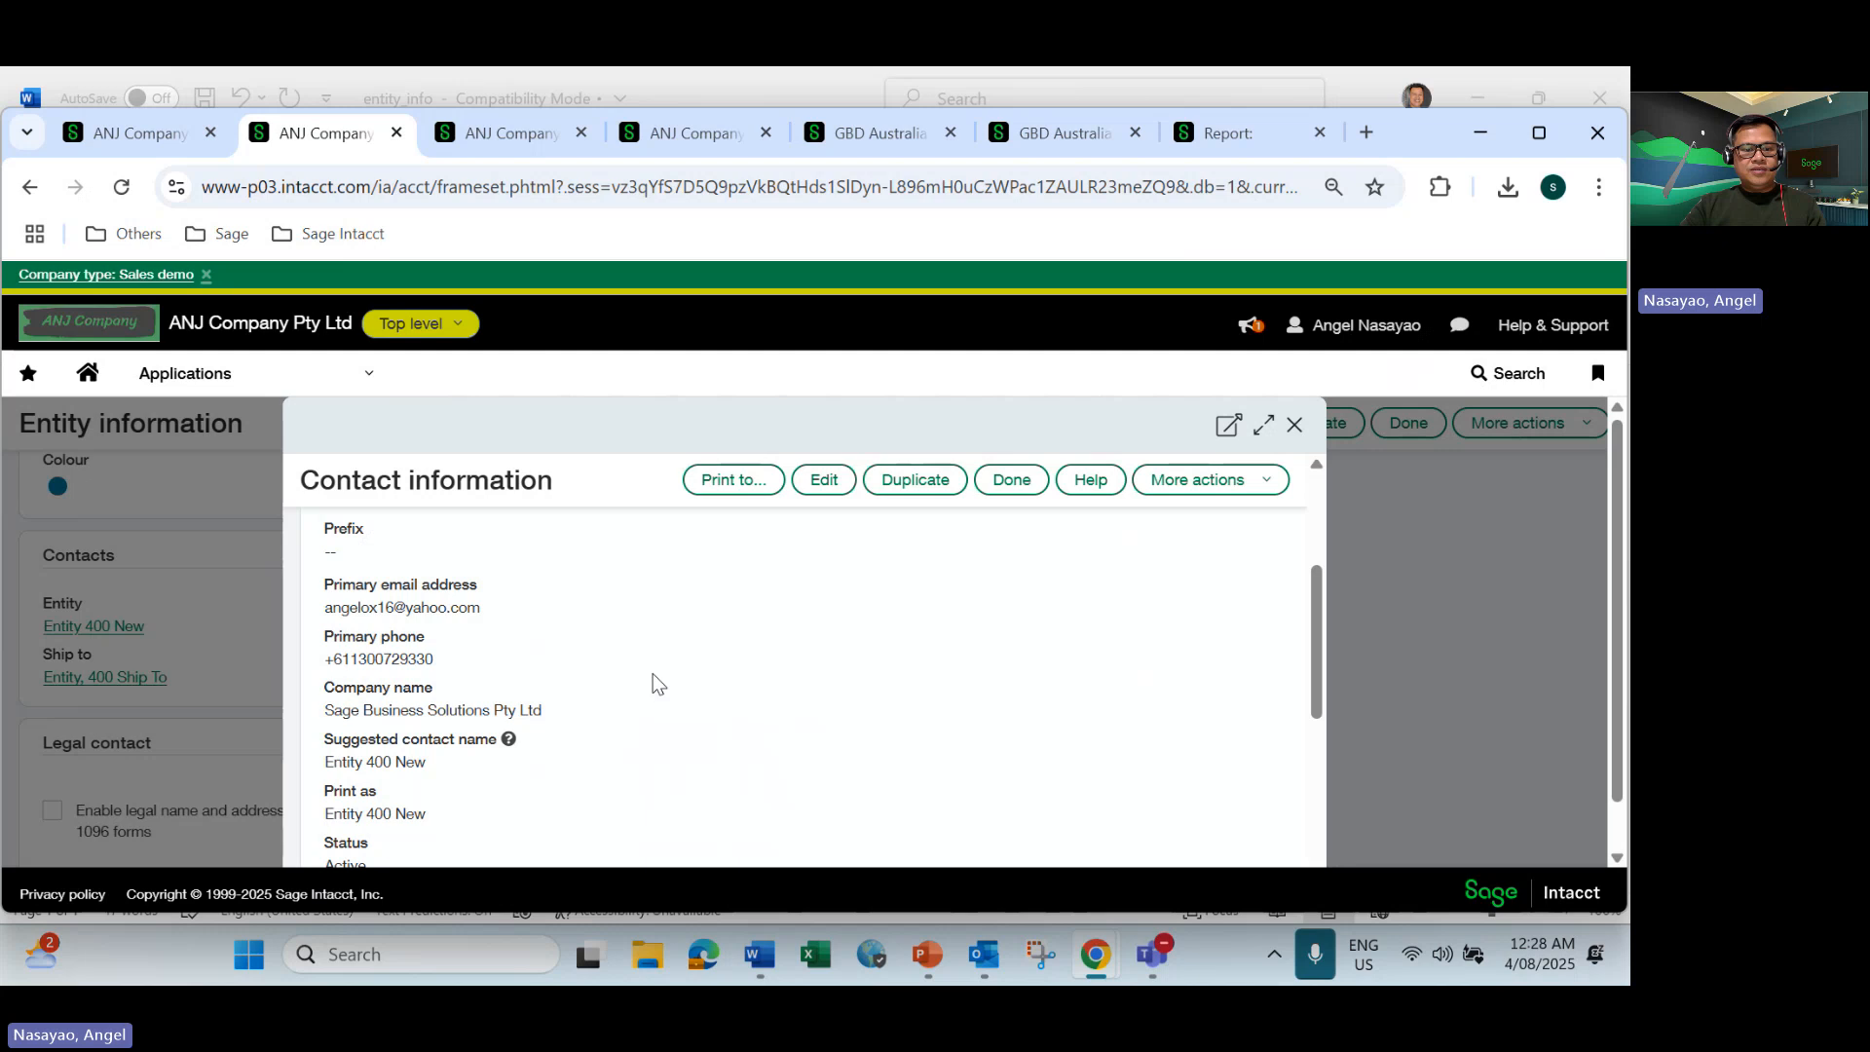
{"action": "scroll", "coordinate": [653, 674], "scroll_direction": "up", "scroll_amount": 3}
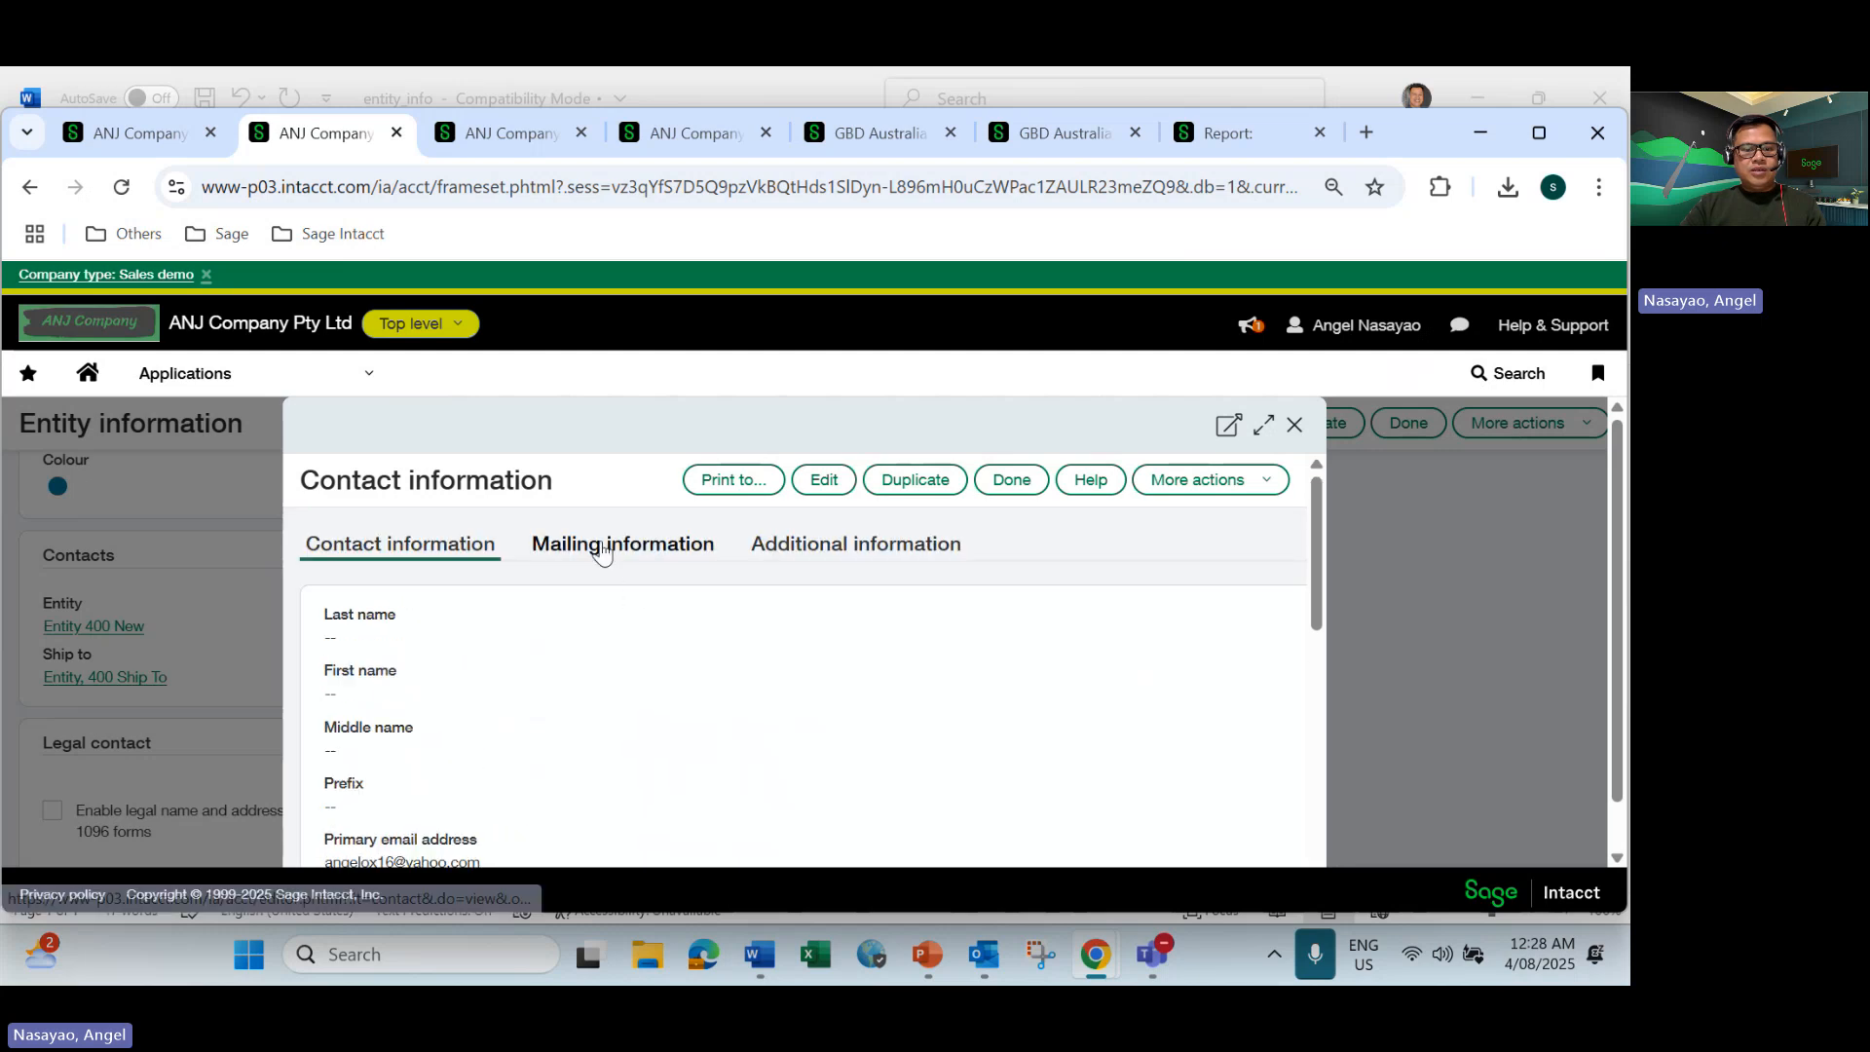
{"action": "left_click", "coordinate": [597, 543]}
{"action": "scroll", "coordinate": [564, 697], "scroll_direction": "down", "scroll_amount": 1}
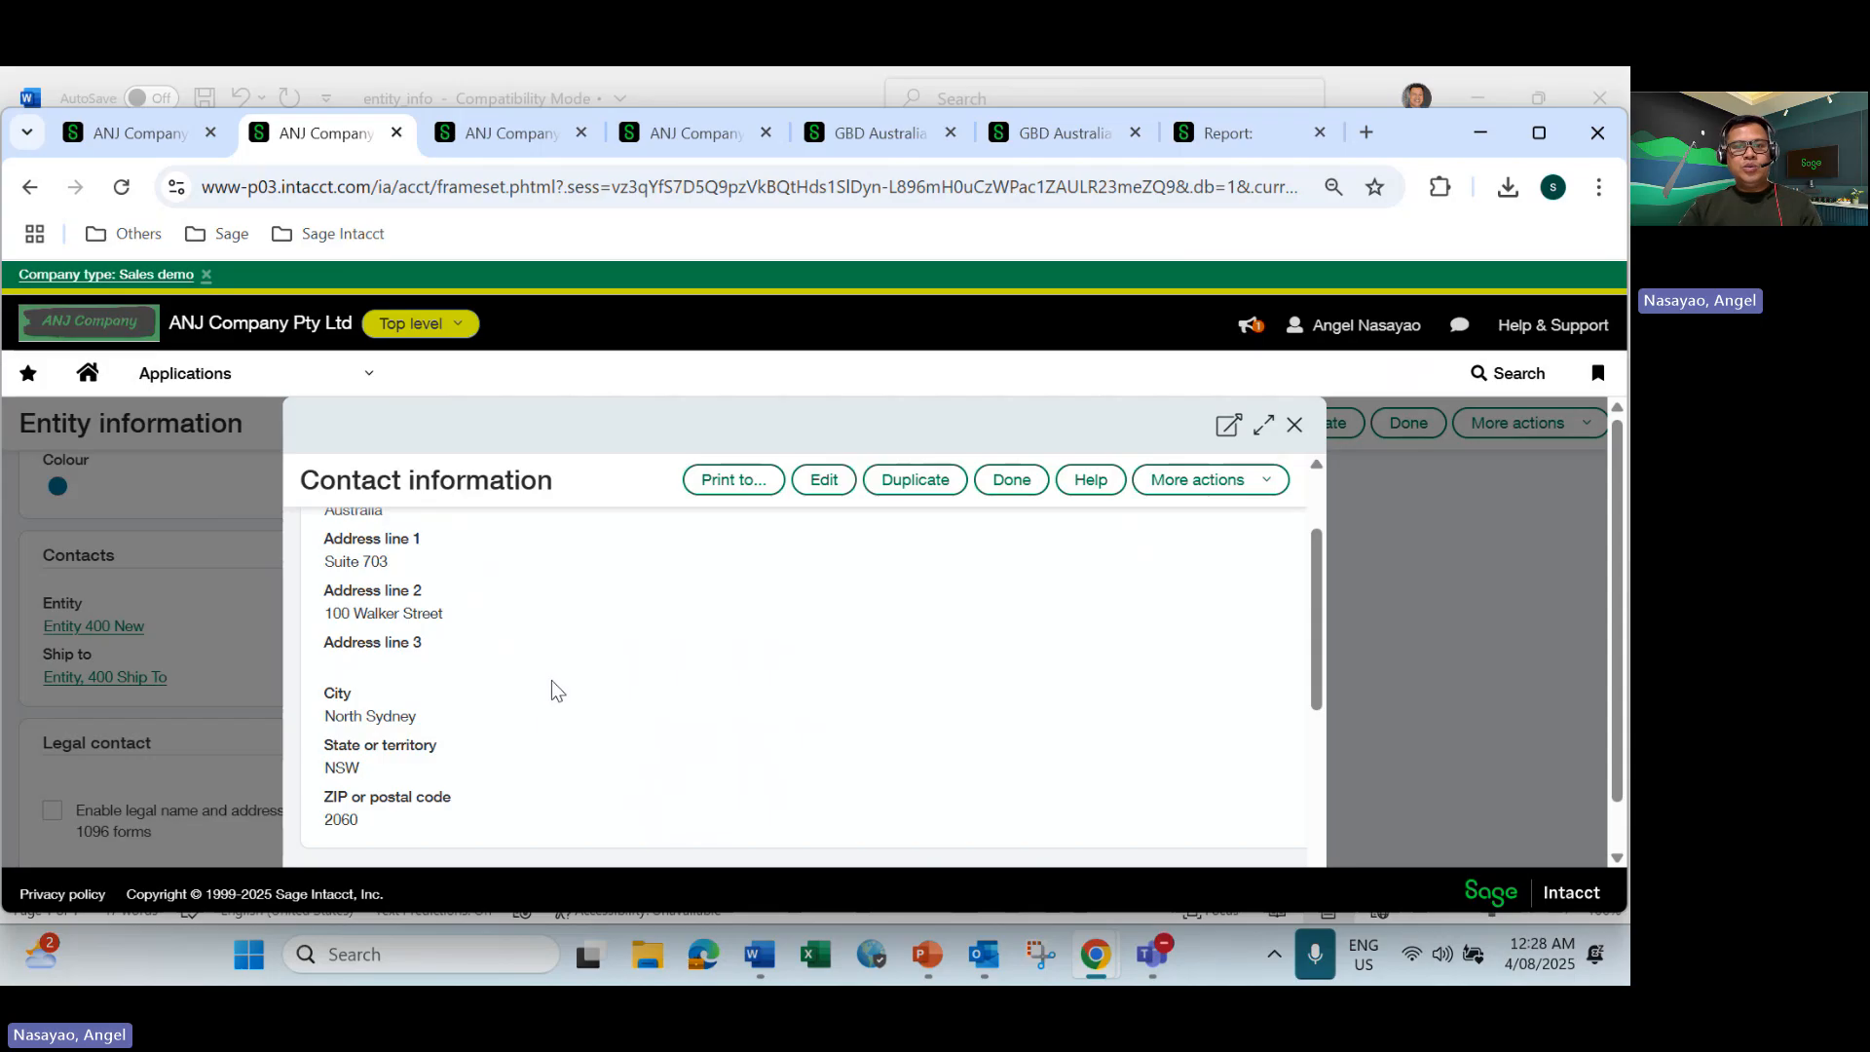
{"action": "scroll", "coordinate": [597, 647], "scroll_direction": "up", "scroll_amount": 1}
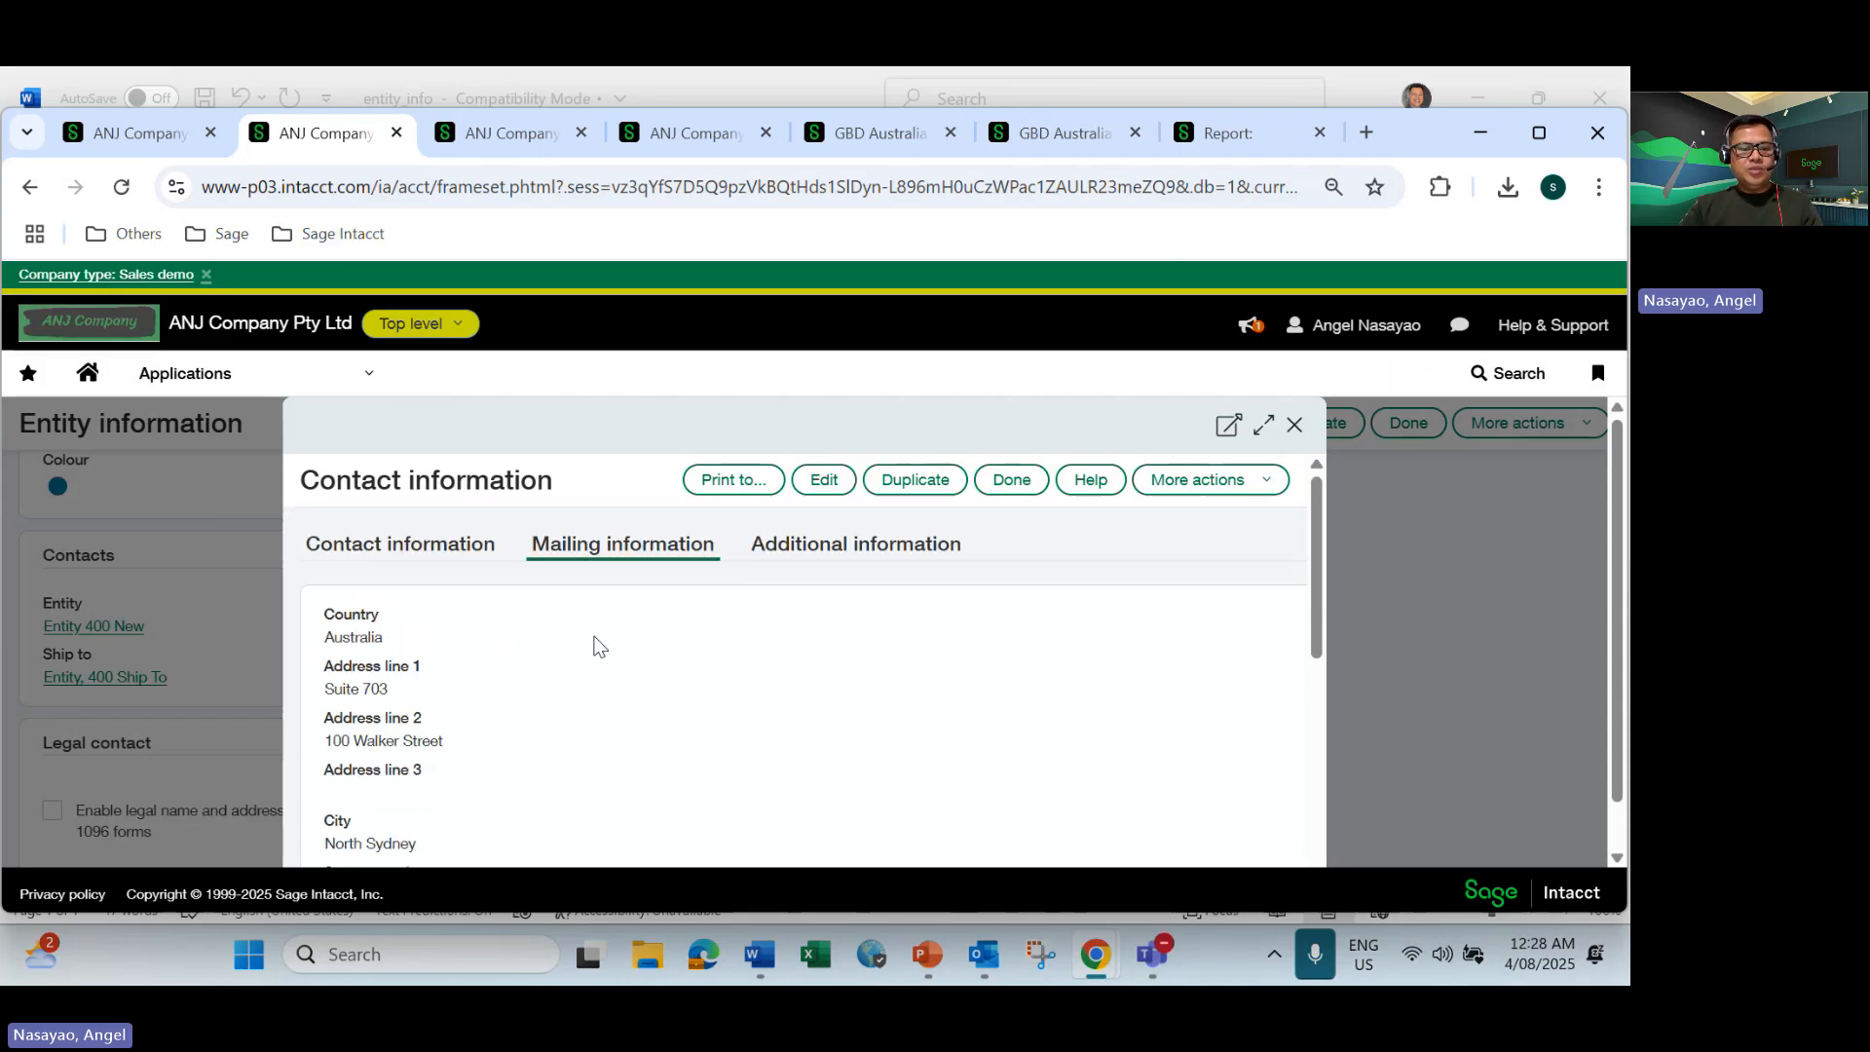
Review the Entity 400 New contact's general details and mailing address, and compare them with the entity merge fields in the Word invoice template.
{"action": "left_click", "coordinate": [422, 550]}
{"action": "scroll", "coordinate": [465, 738], "scroll_direction": "down", "scroll_amount": 2}
{"action": "scroll", "coordinate": [465, 738], "scroll_direction": "down", "scroll_amount": 1}
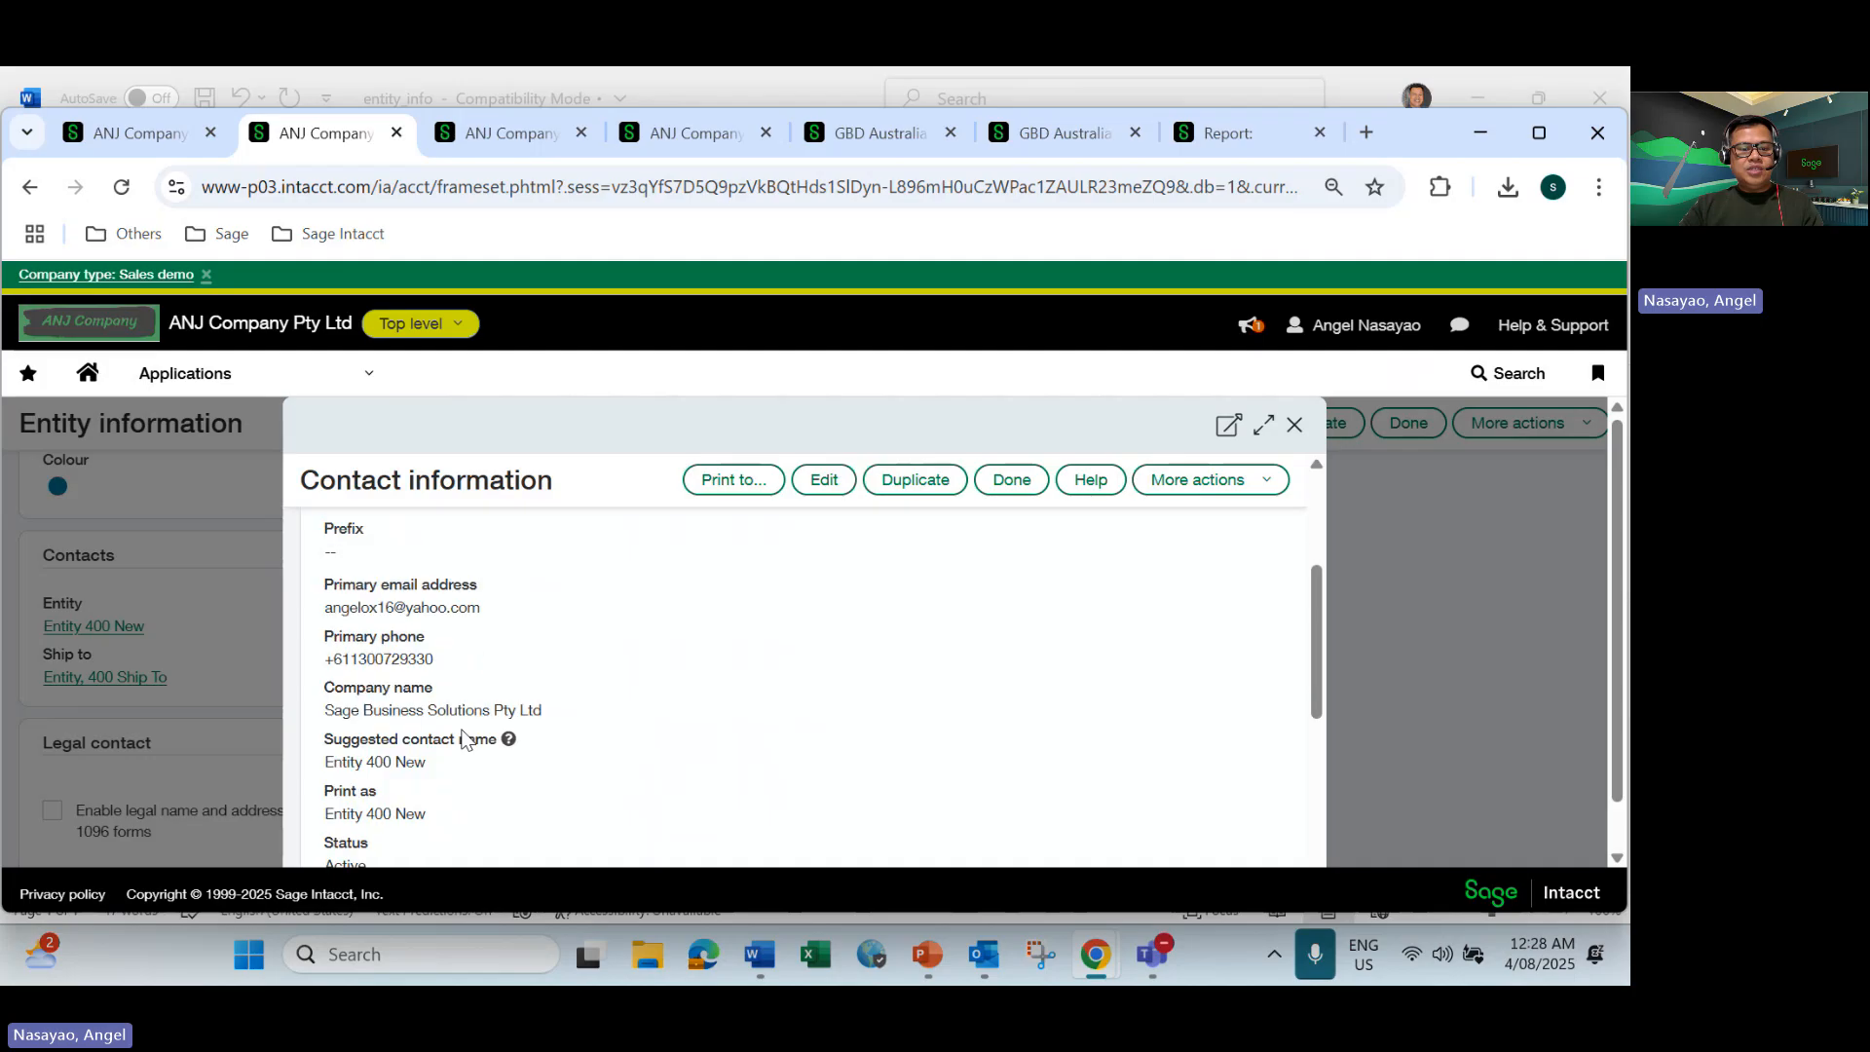
{"action": "scroll", "coordinate": [582, 623], "scroll_direction": "up", "scroll_amount": 3}
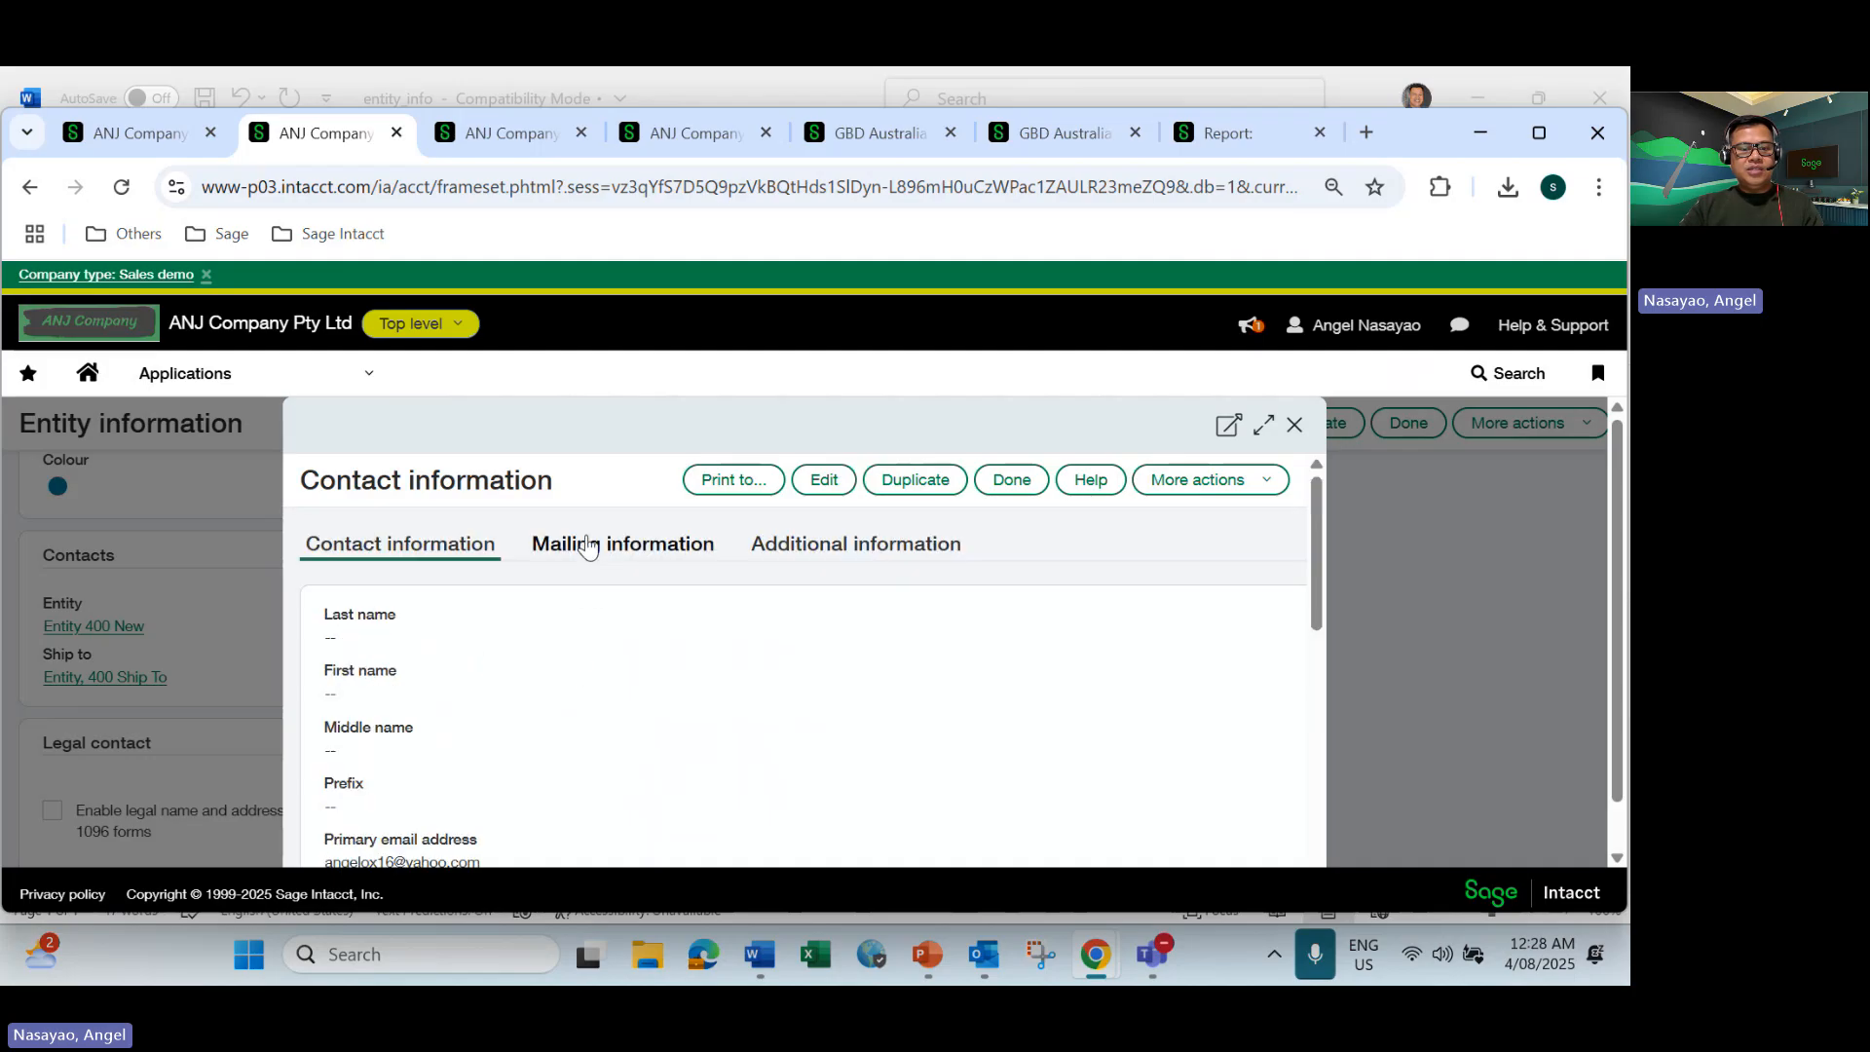
{"action": "left_click", "coordinate": [580, 544]}
{"action": "scroll", "coordinate": [537, 658], "scroll_direction": "down", "scroll_amount": 1}
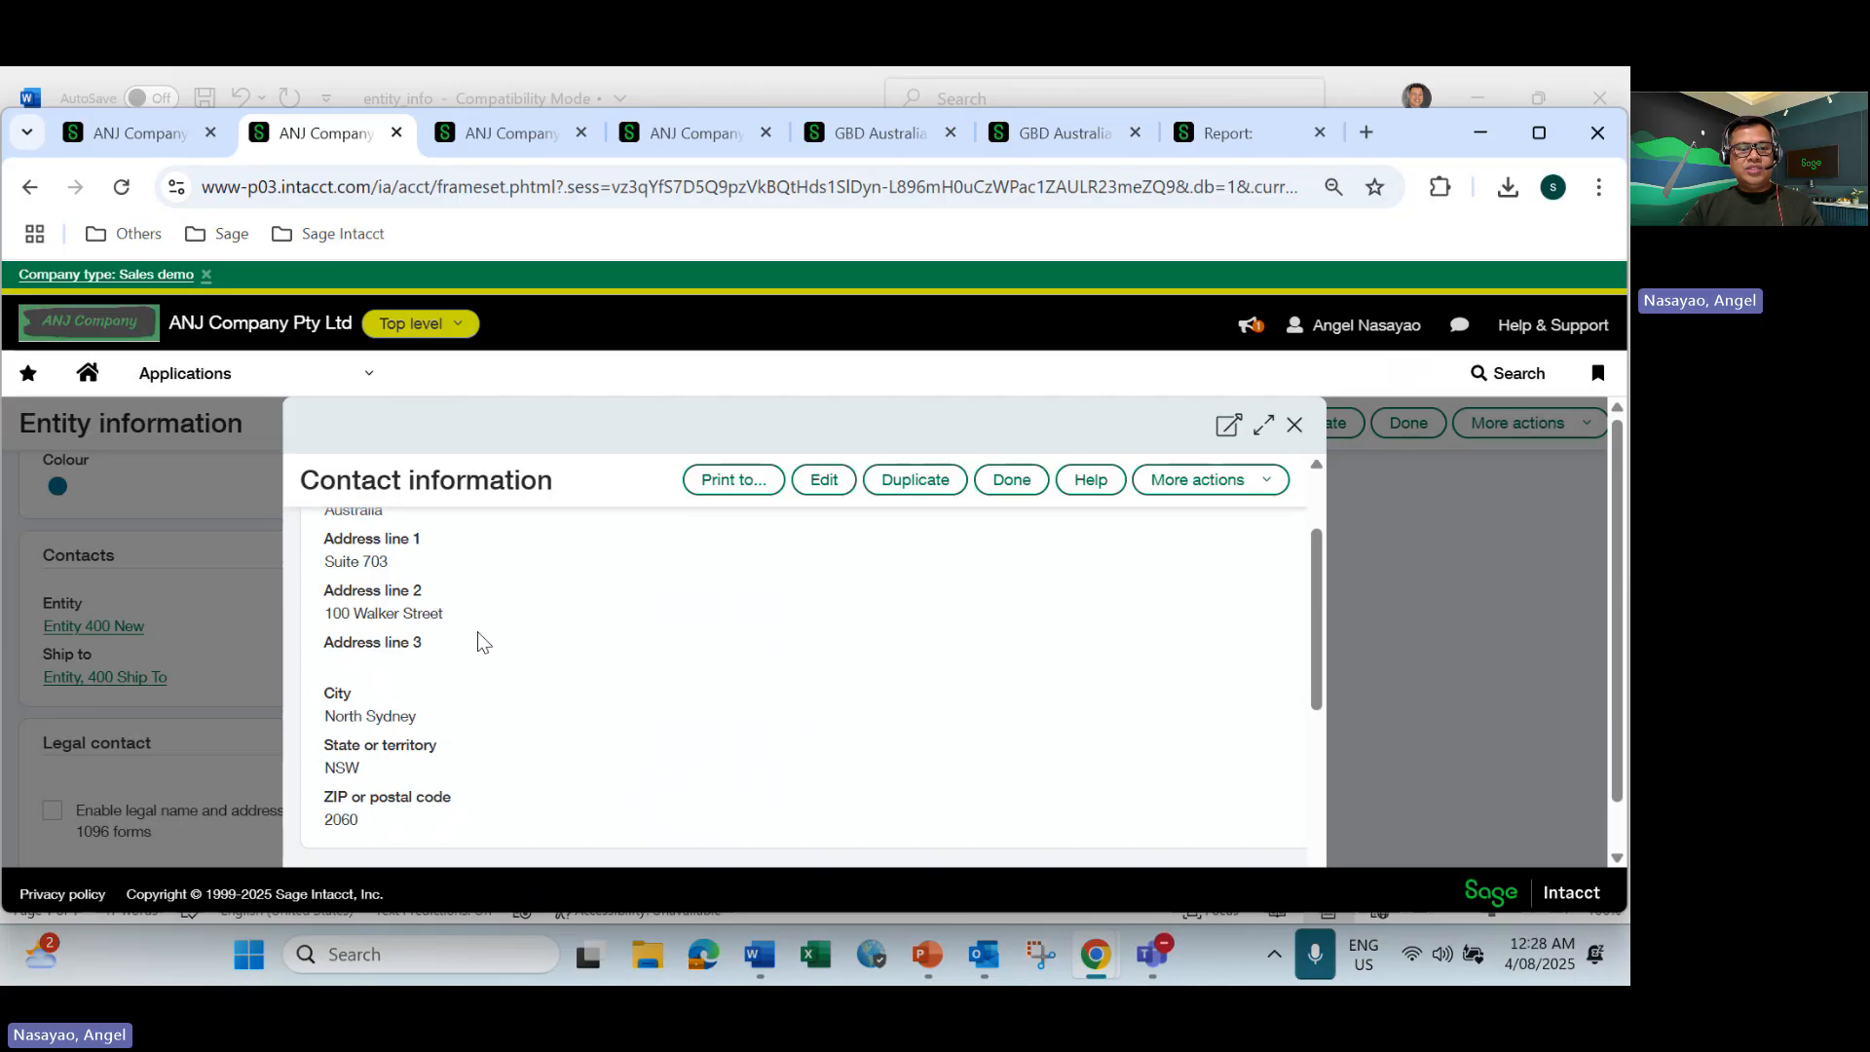
{"action": "key", "text": "alt+Tab"}
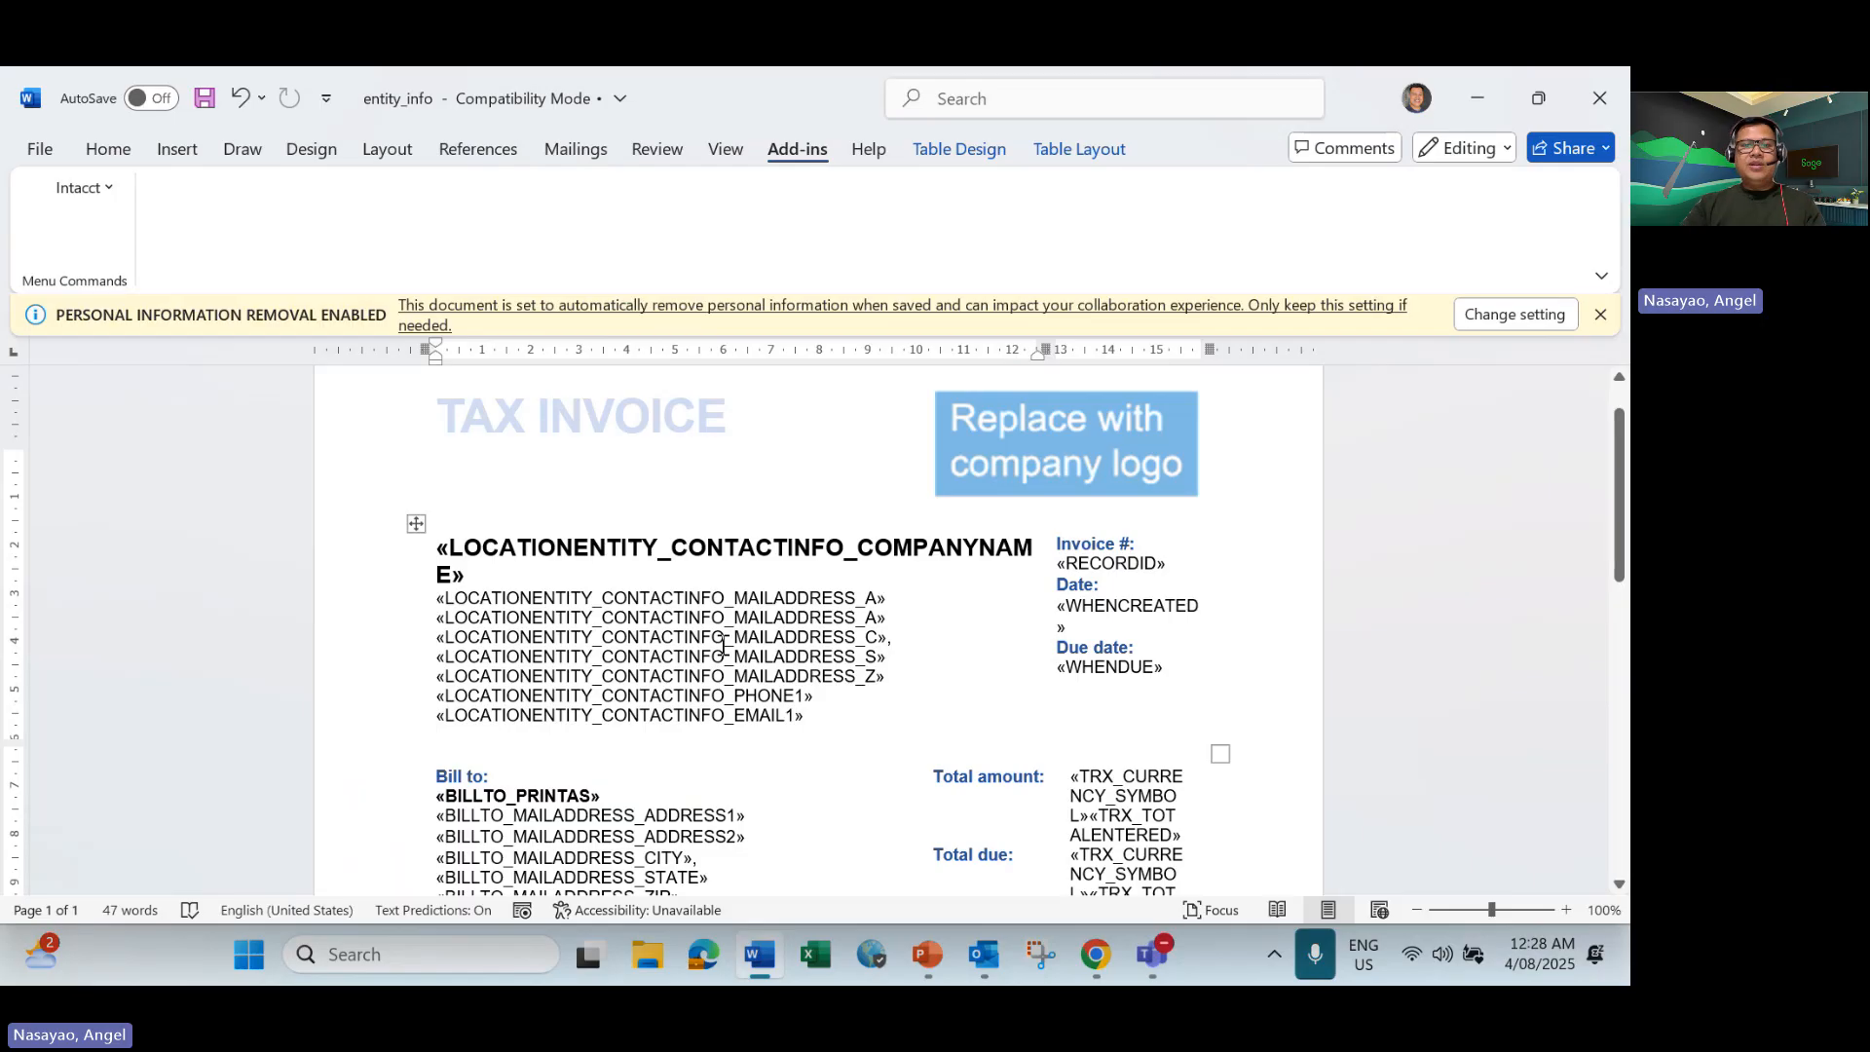
{"action": "key", "text": "alt+Tab"}
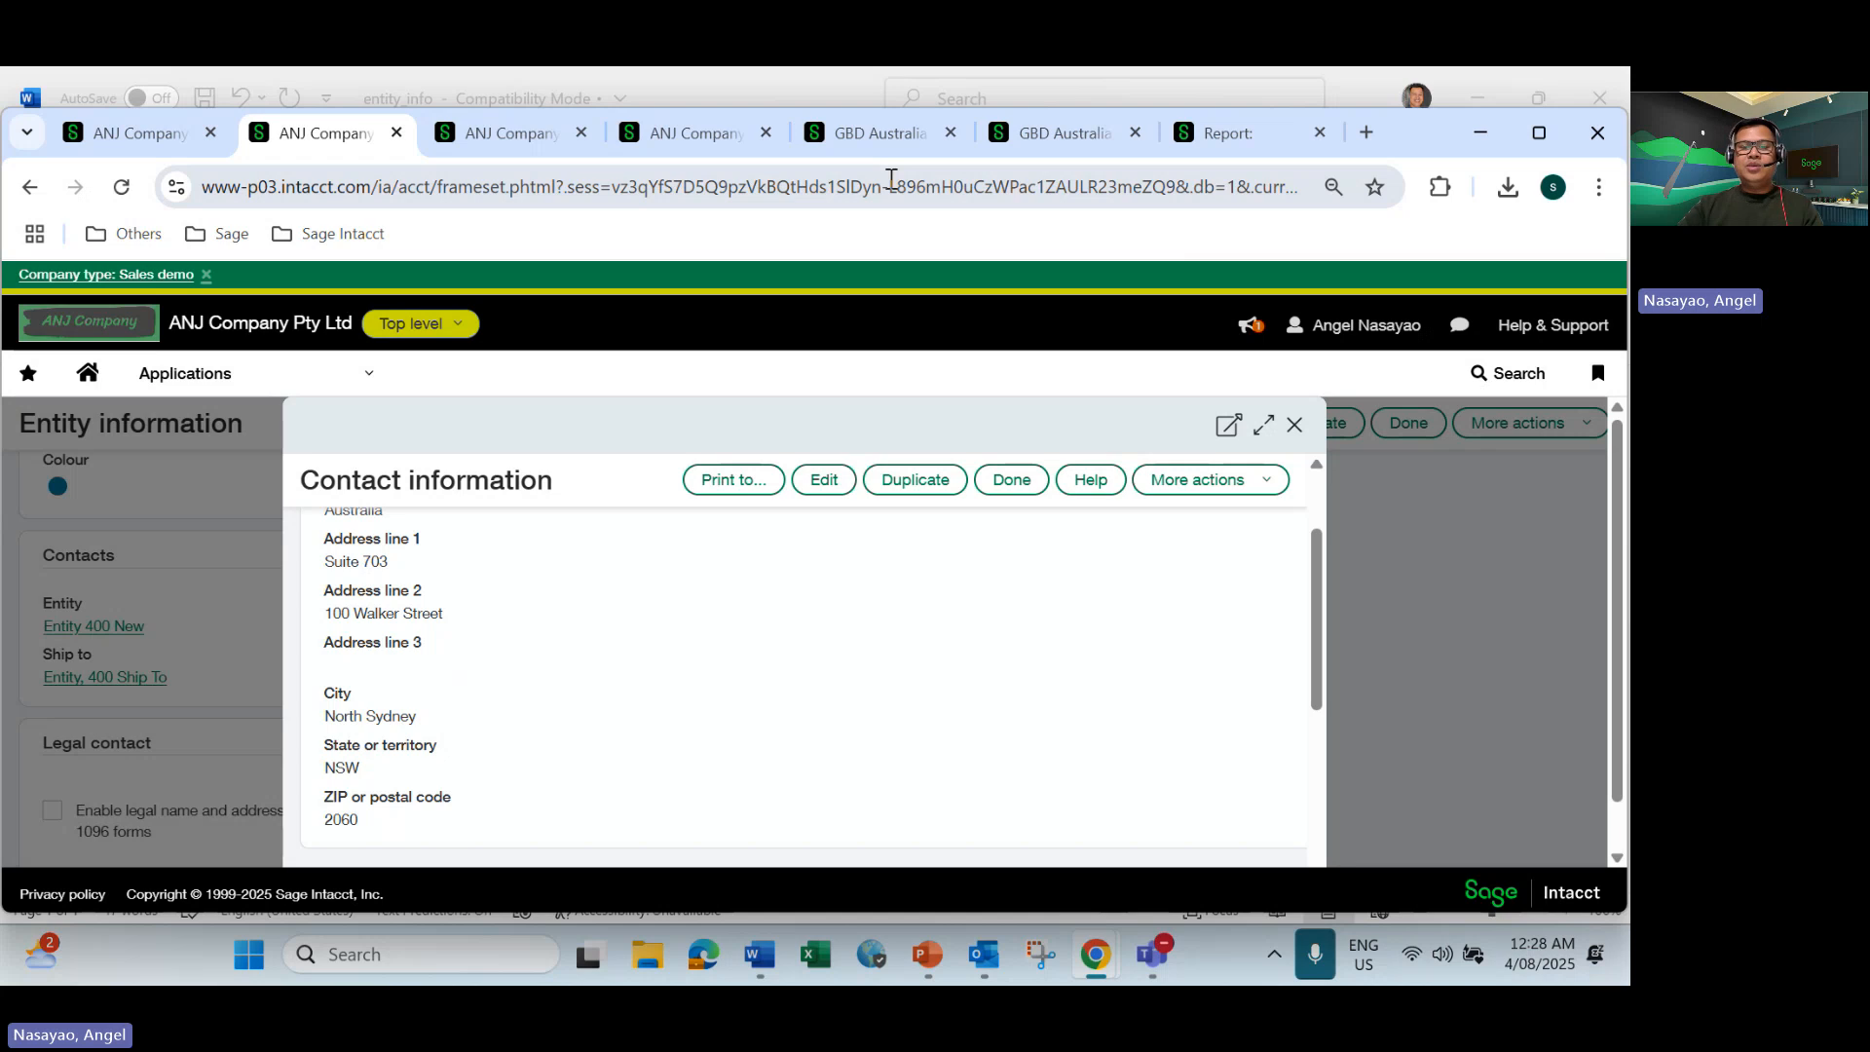
Check the entity address option in the Accounts Receivable configuration and where AR sales invoices are printed or emailed.
{"action": "left_click", "coordinate": [873, 141]}
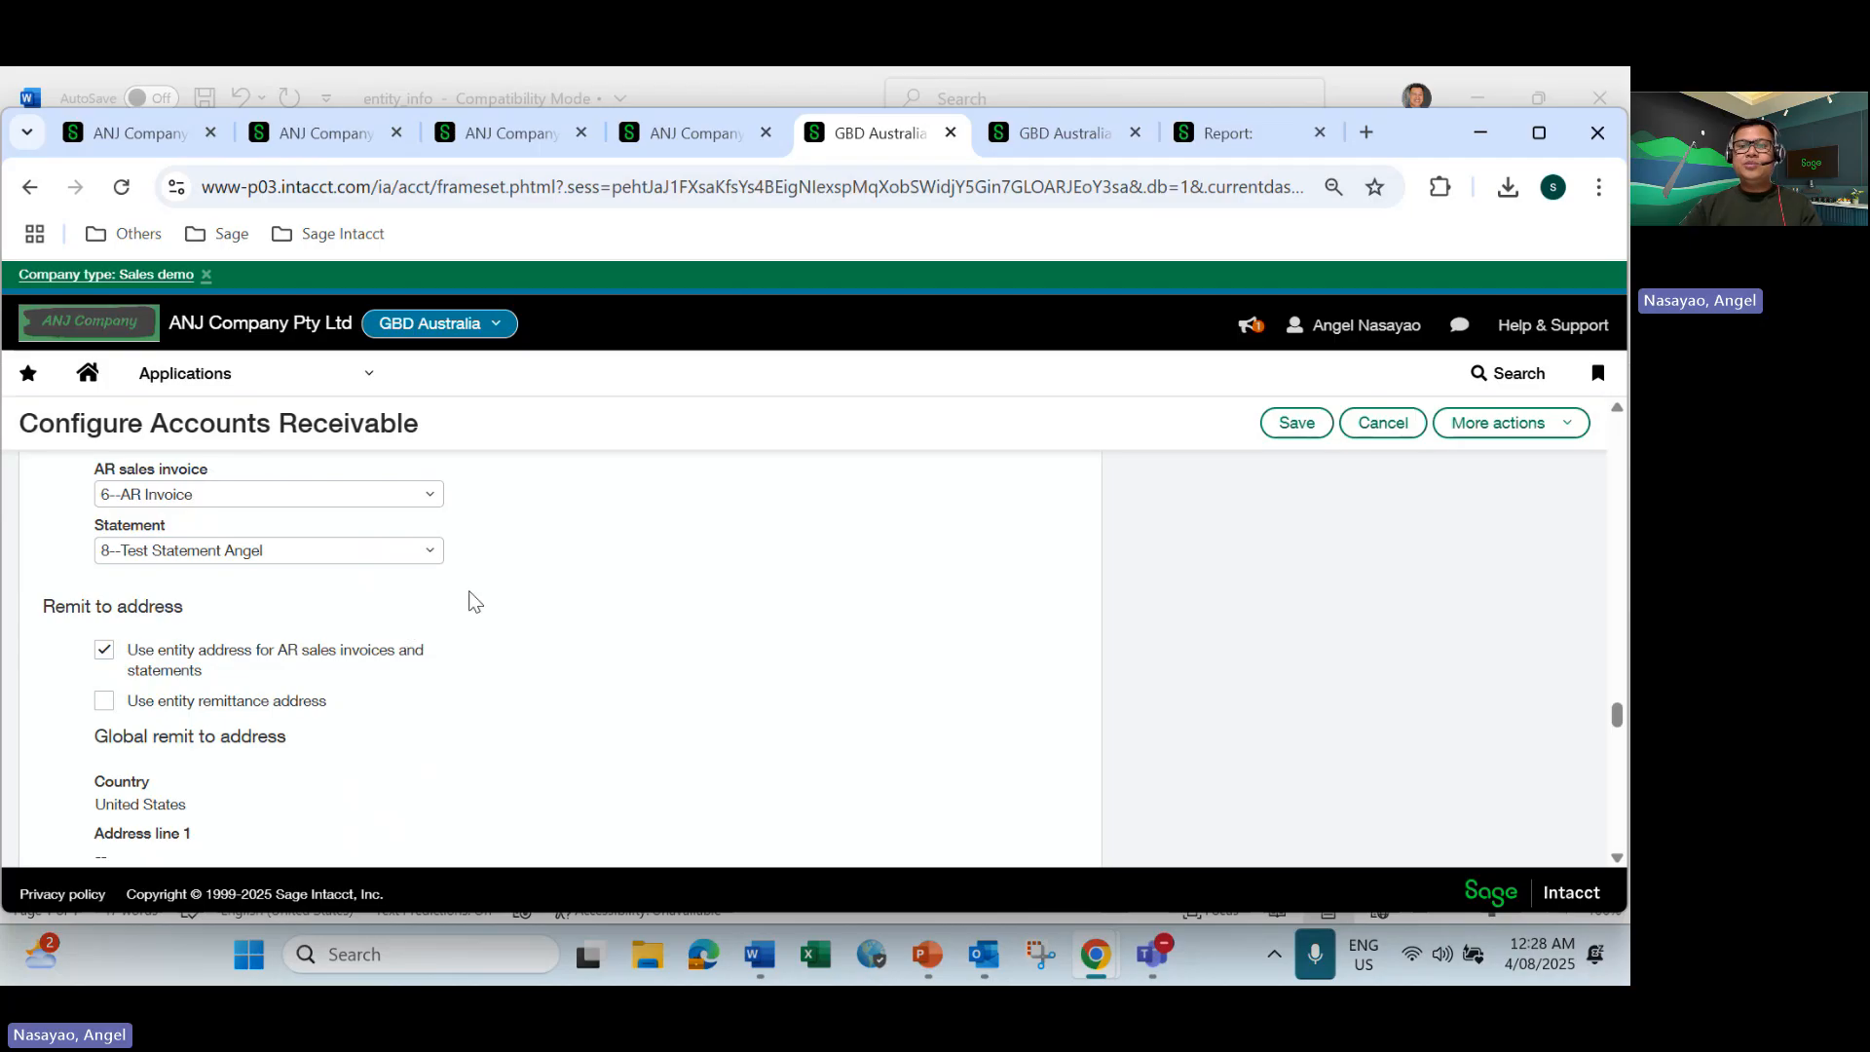
{"action": "left_click", "coordinate": [1084, 136]}
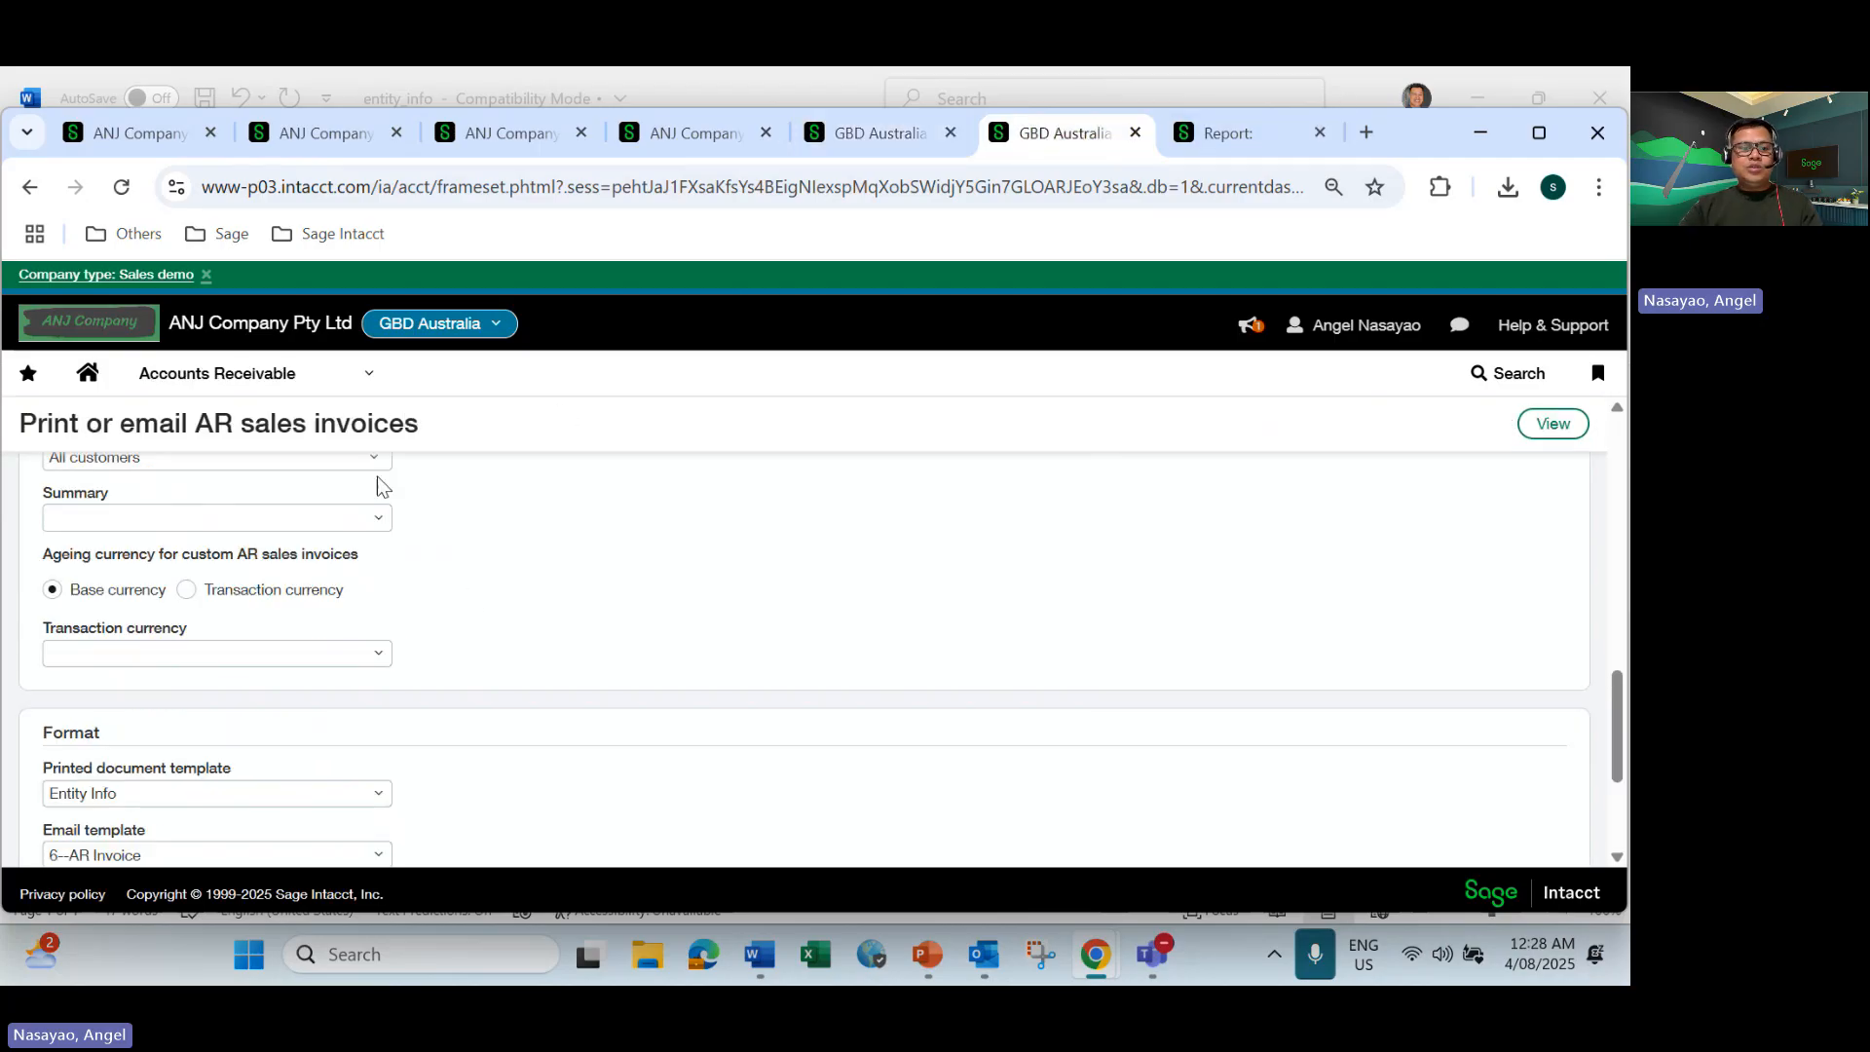
{"action": "left_click", "coordinate": [370, 378]}
{"action": "scroll", "coordinate": [282, 609], "scroll_direction": "down", "scroll_amount": 3}
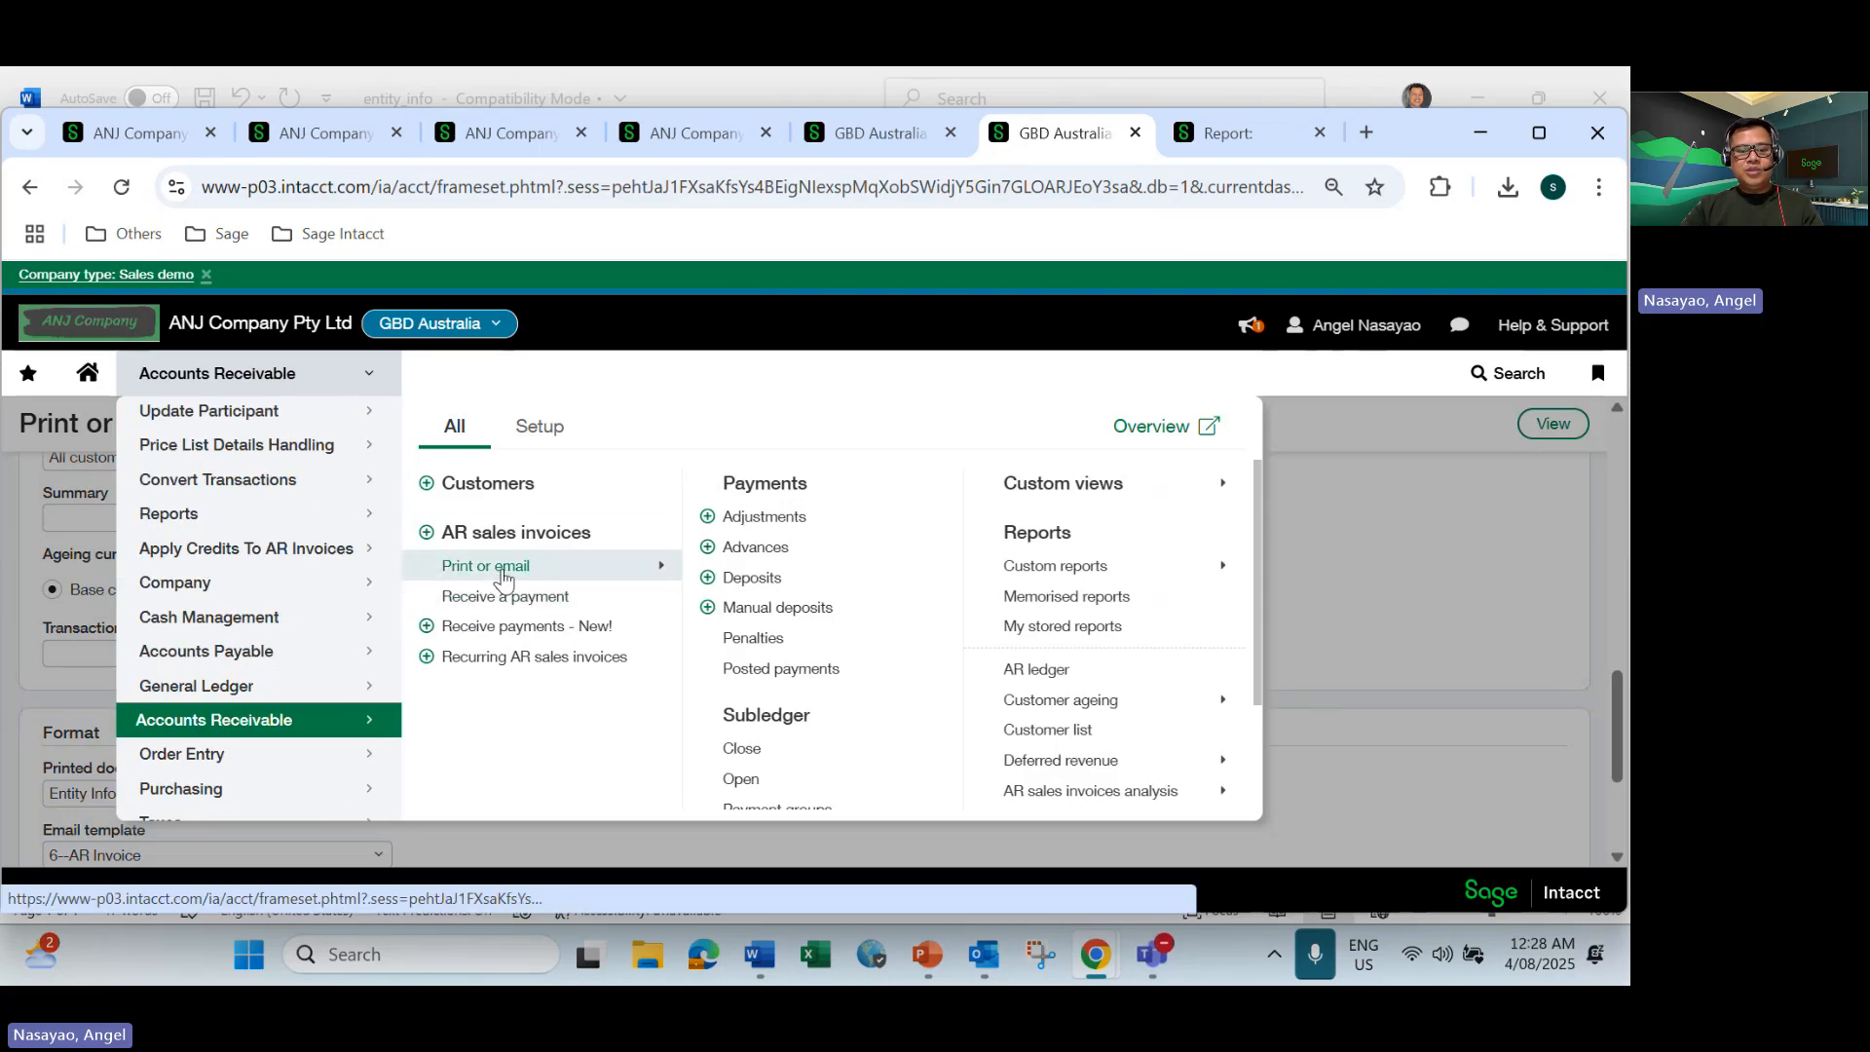
{"action": "mouse_move", "coordinate": [503, 574]}
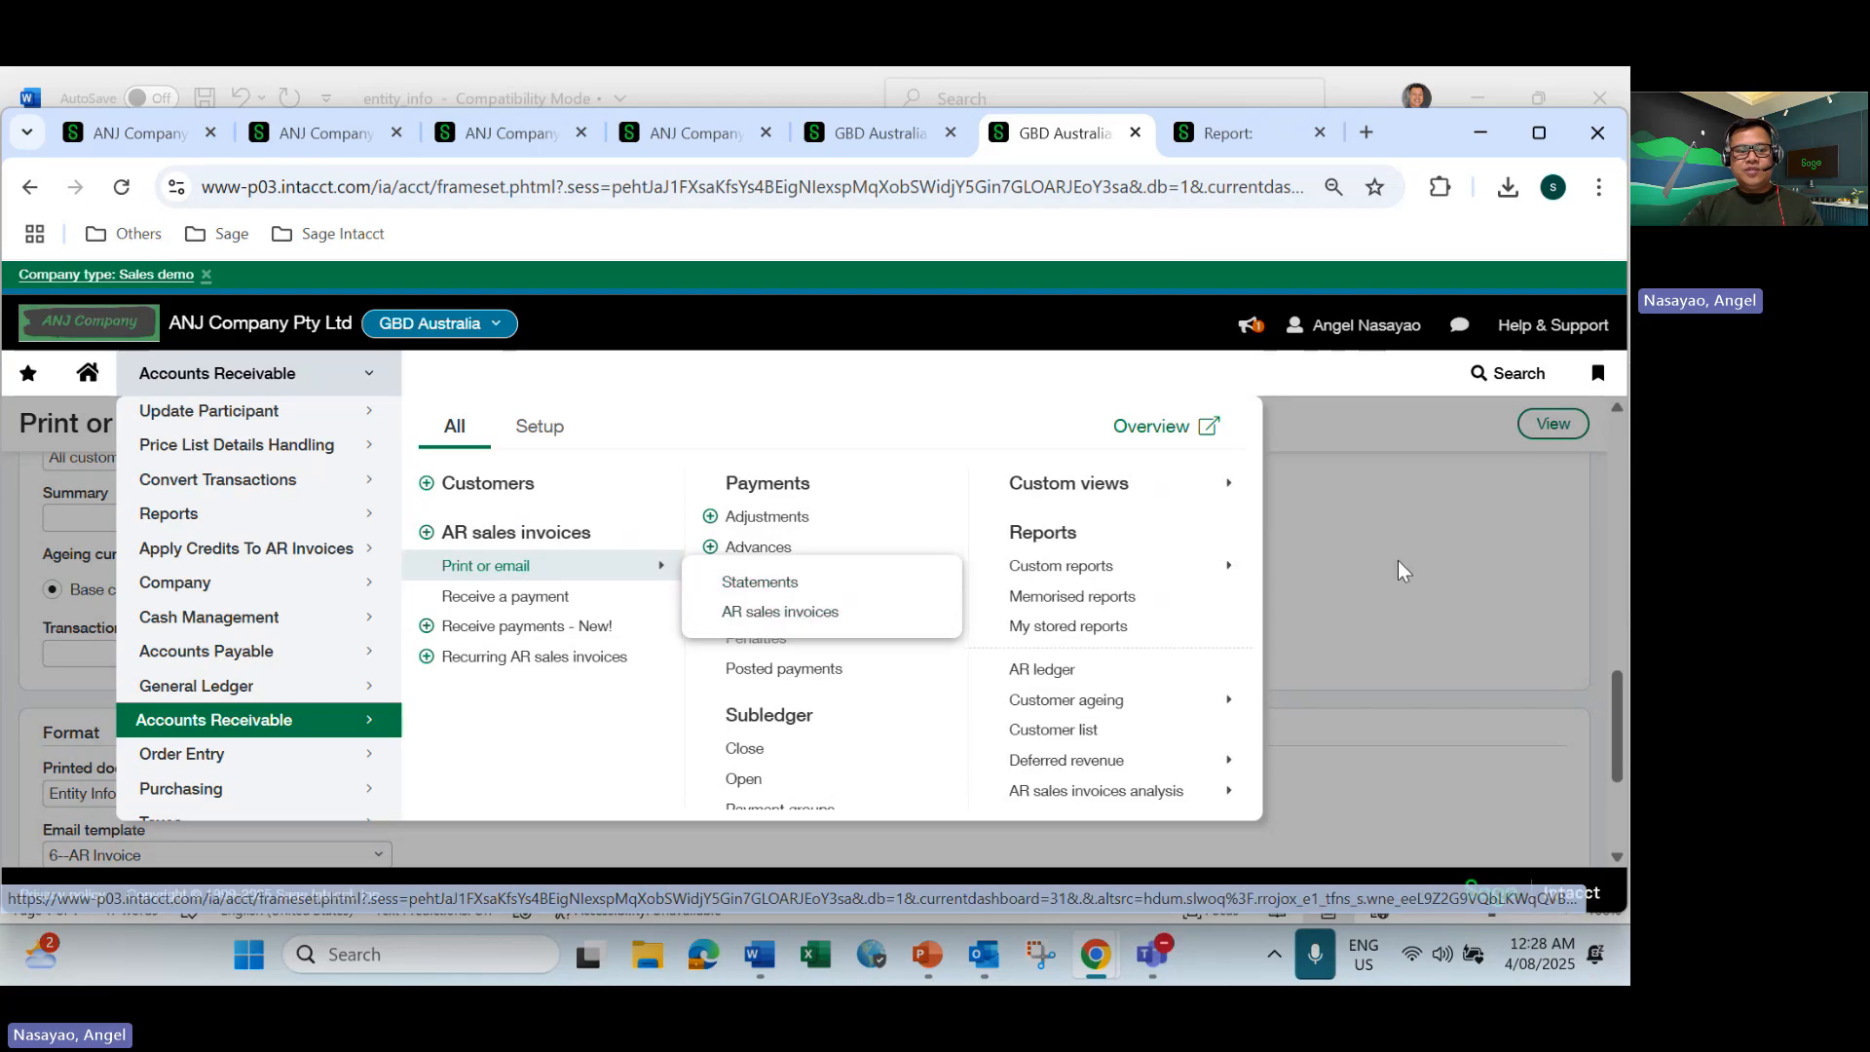
{"action": "scroll", "coordinate": [571, 689], "scroll_direction": "down", "scroll_amount": 3}
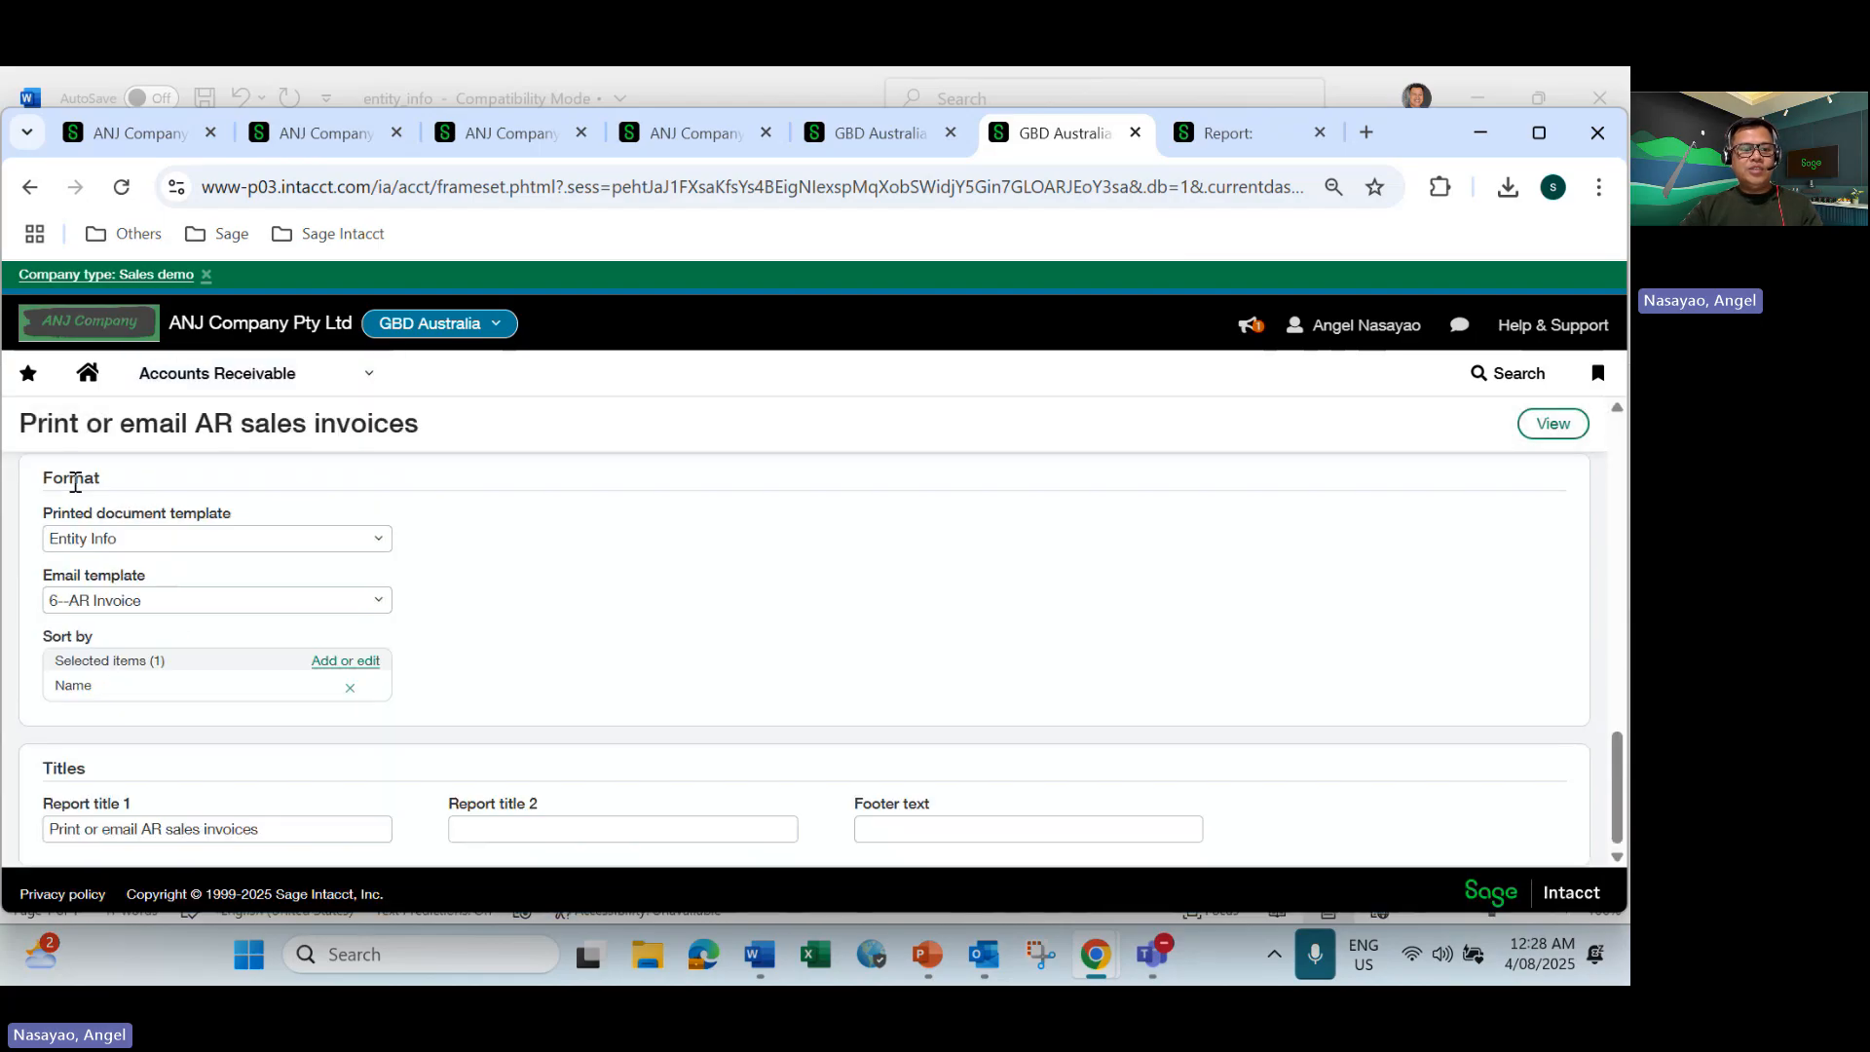
Check the Entity Info printed document template for AR sales invoices against the entity_info document in Word.
{"action": "left_click", "coordinate": [127, 536]}
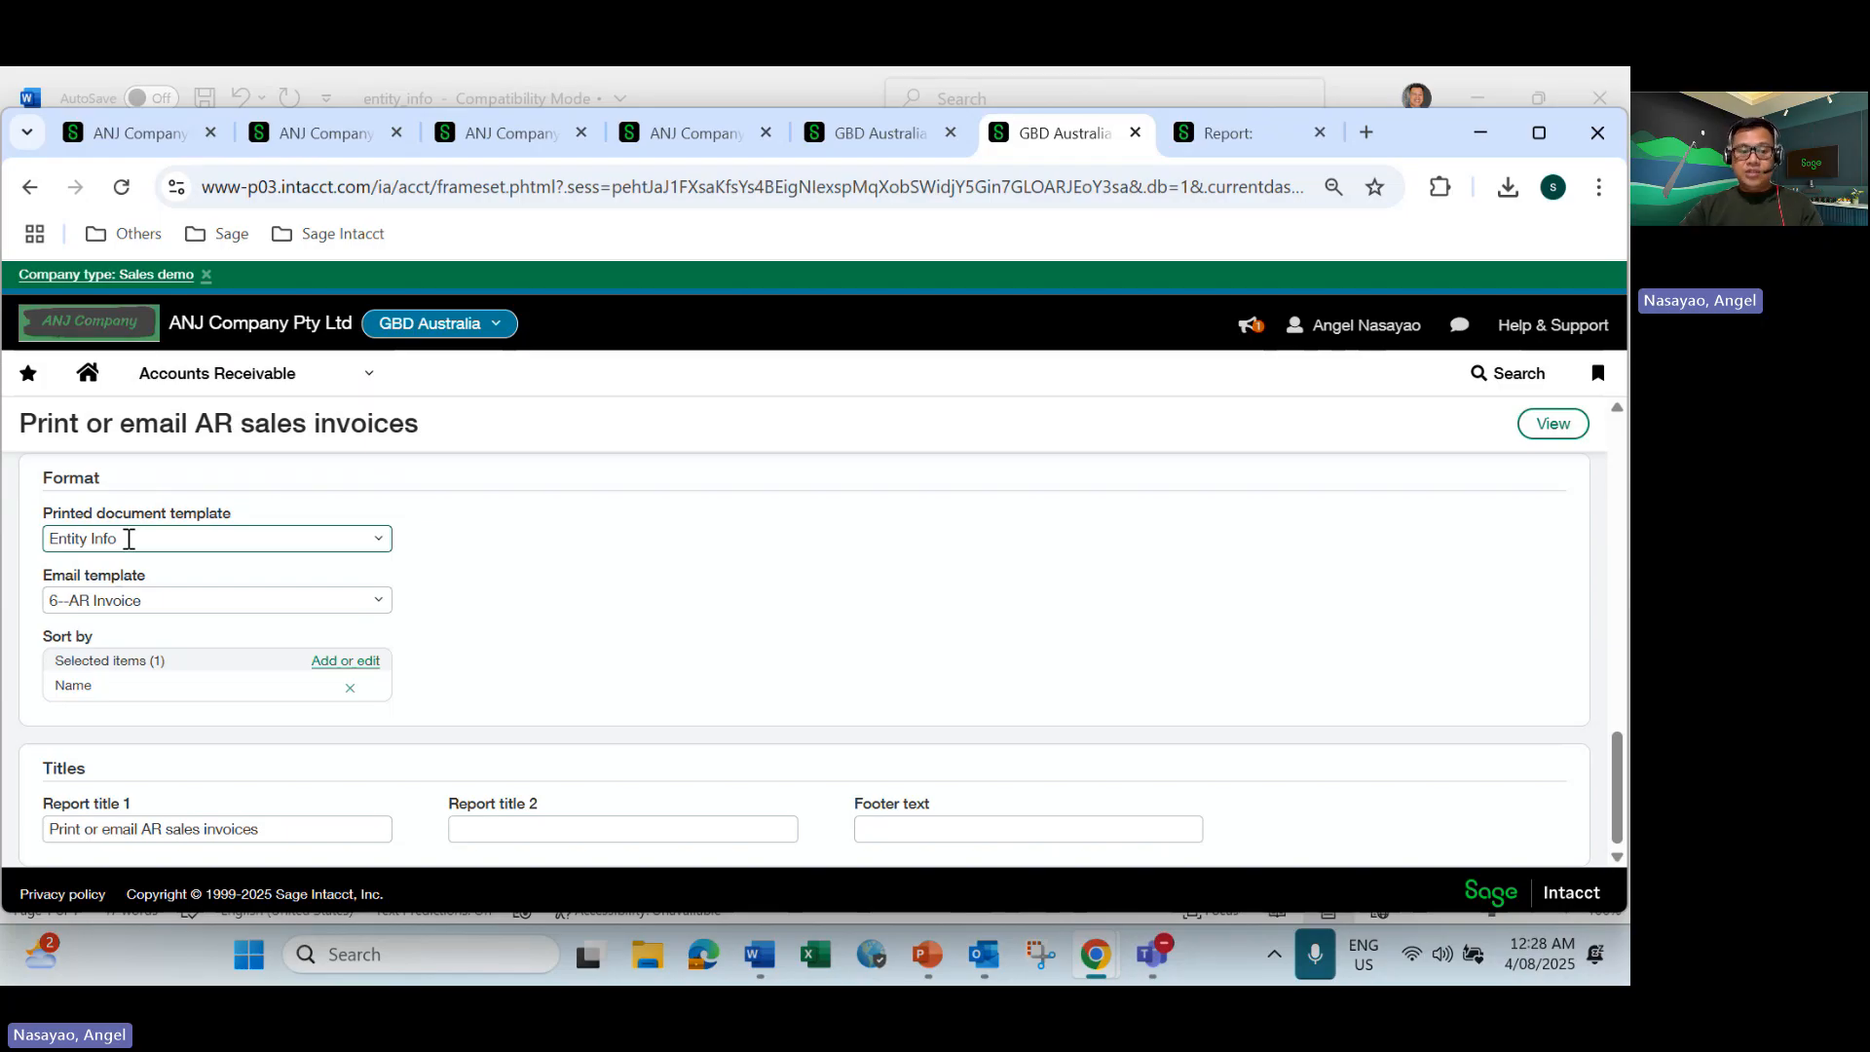
{"action": "key", "text": "alt+Tab"}
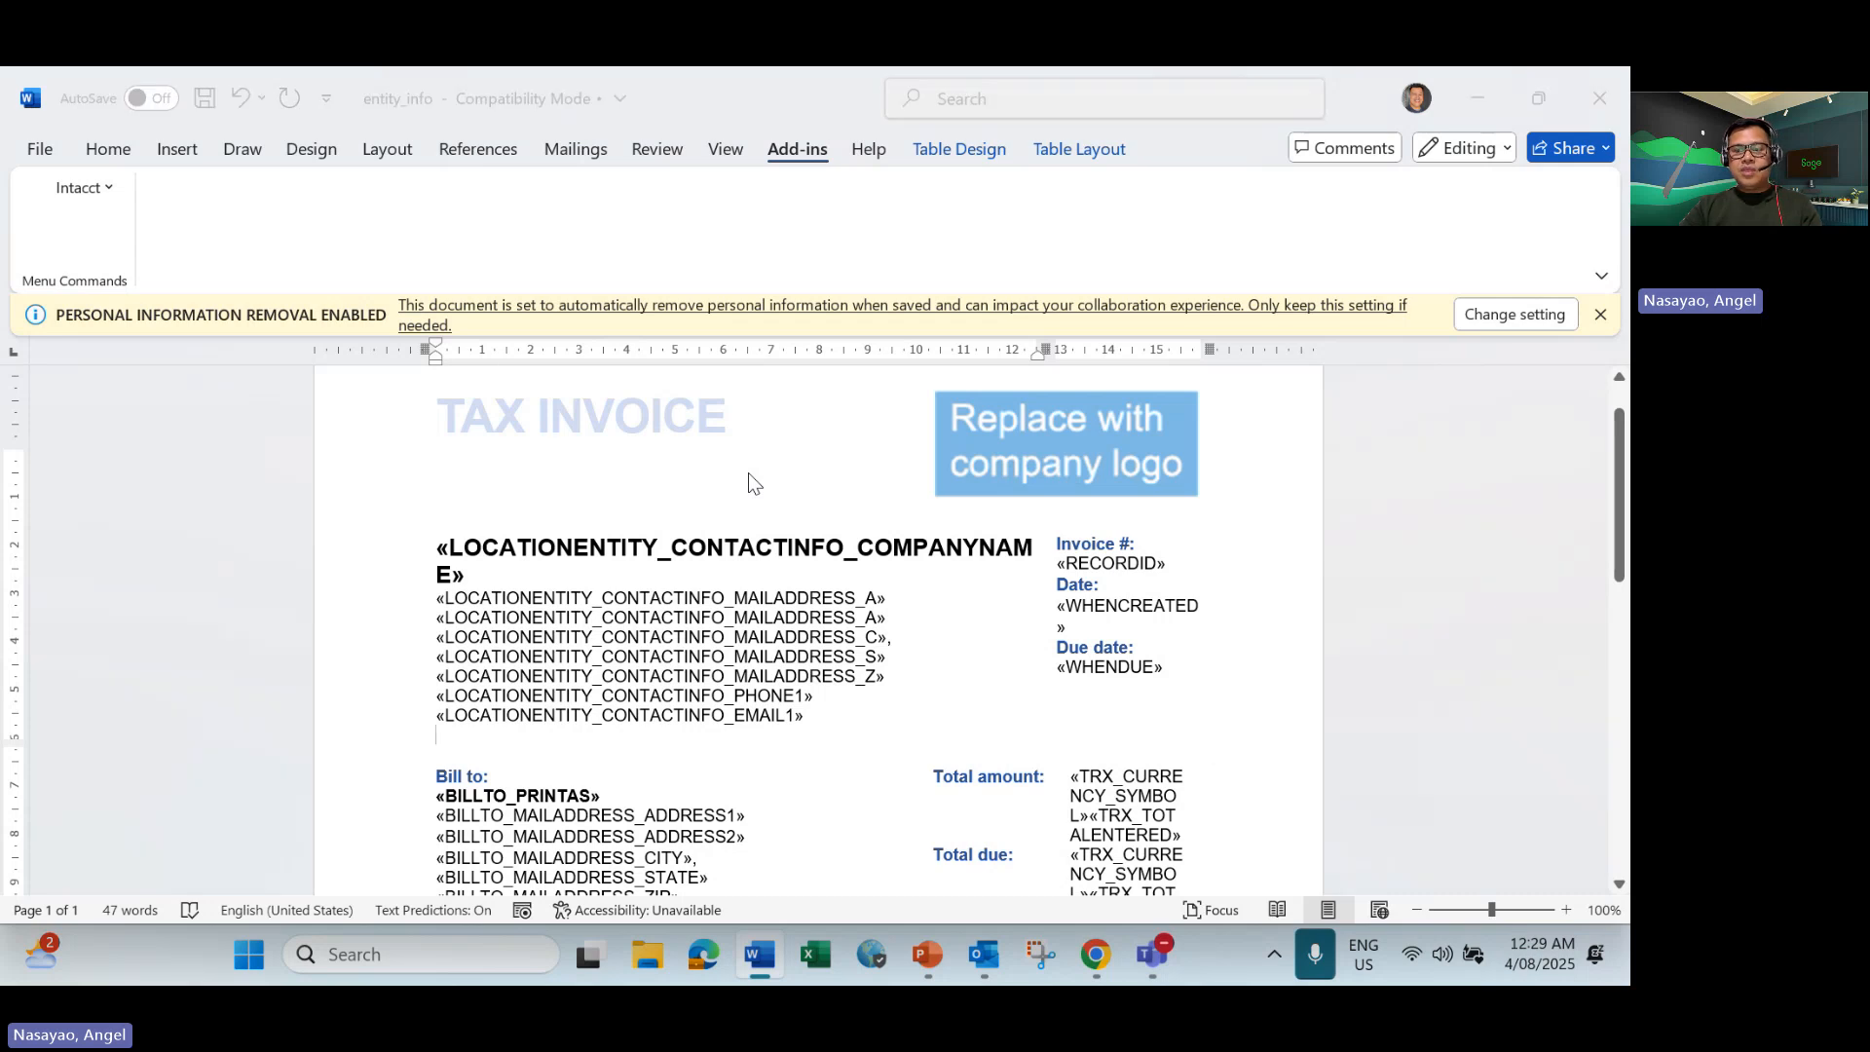
{"action": "key", "text": "alt+Tab"}
List the AR sales invoices using the Entity Info template, exclude the 1,100.00 AUD invoice and print the 2,200.00 AUD one.
{"action": "left_click", "coordinate": [1554, 425]}
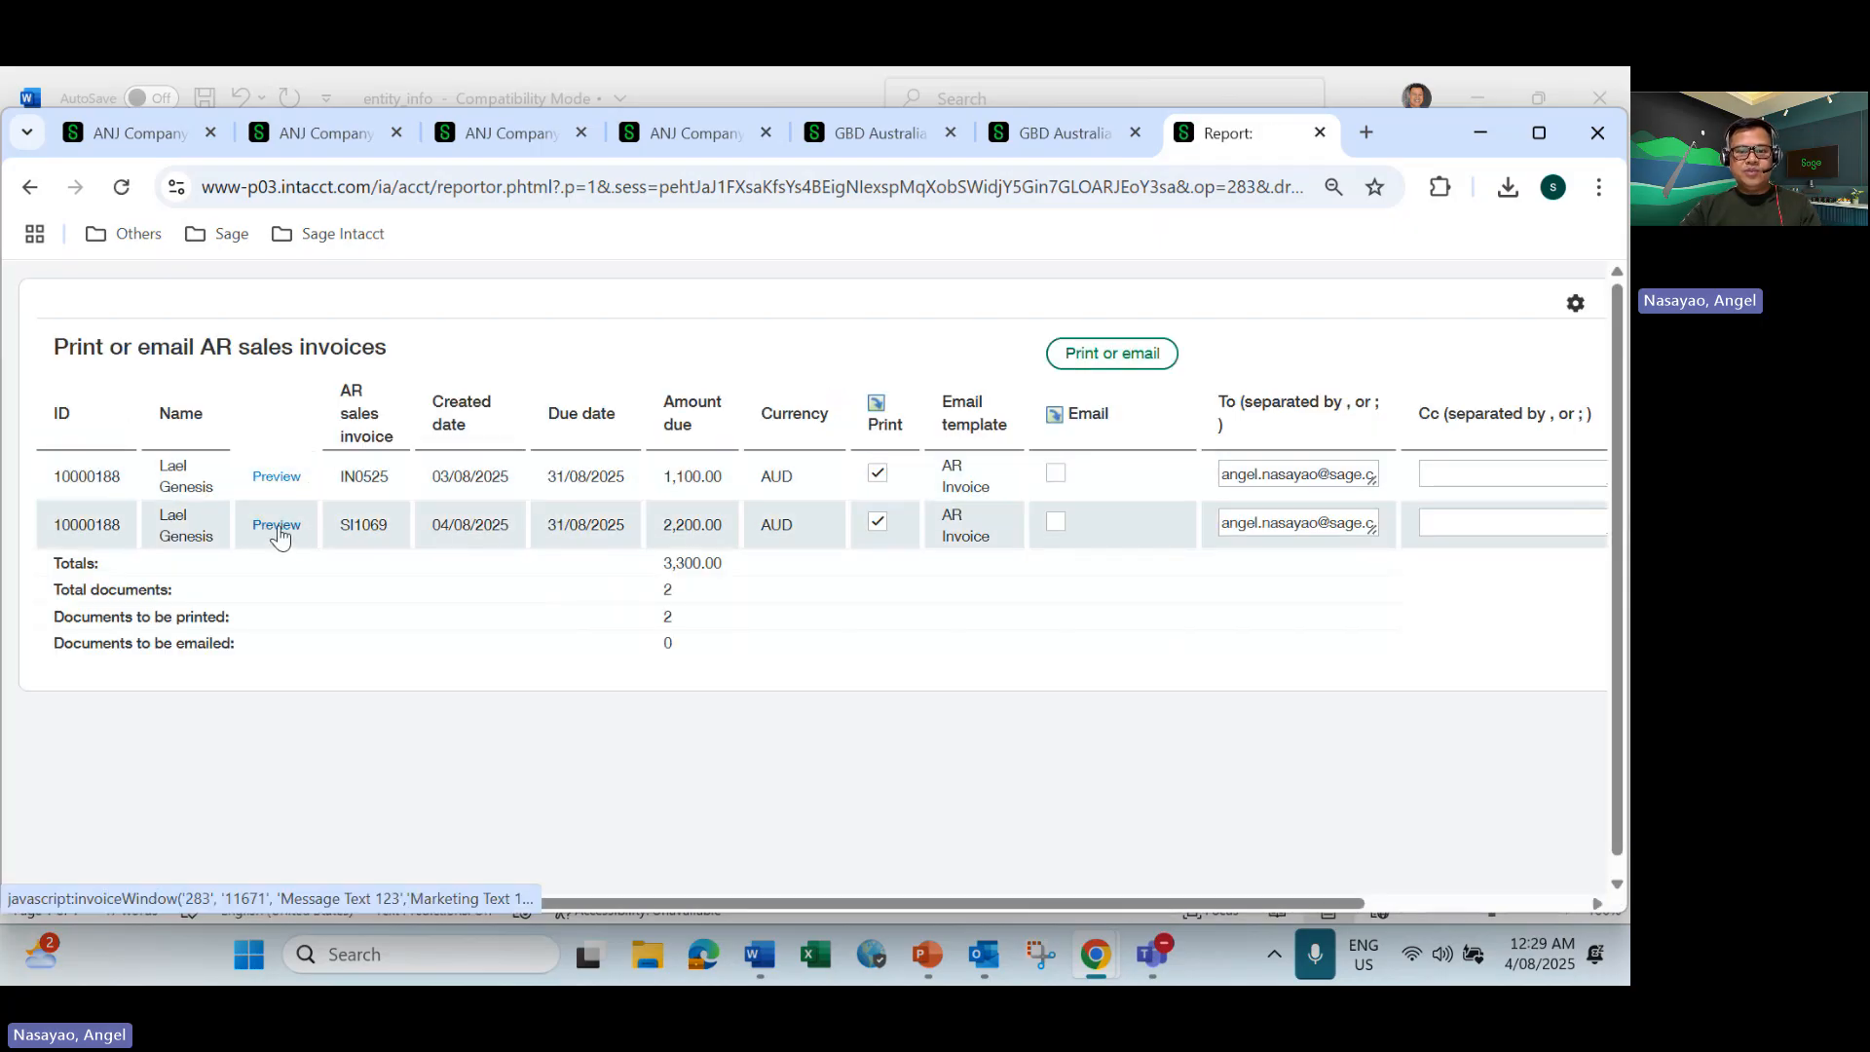
{"action": "left_click", "coordinate": [877, 475]}
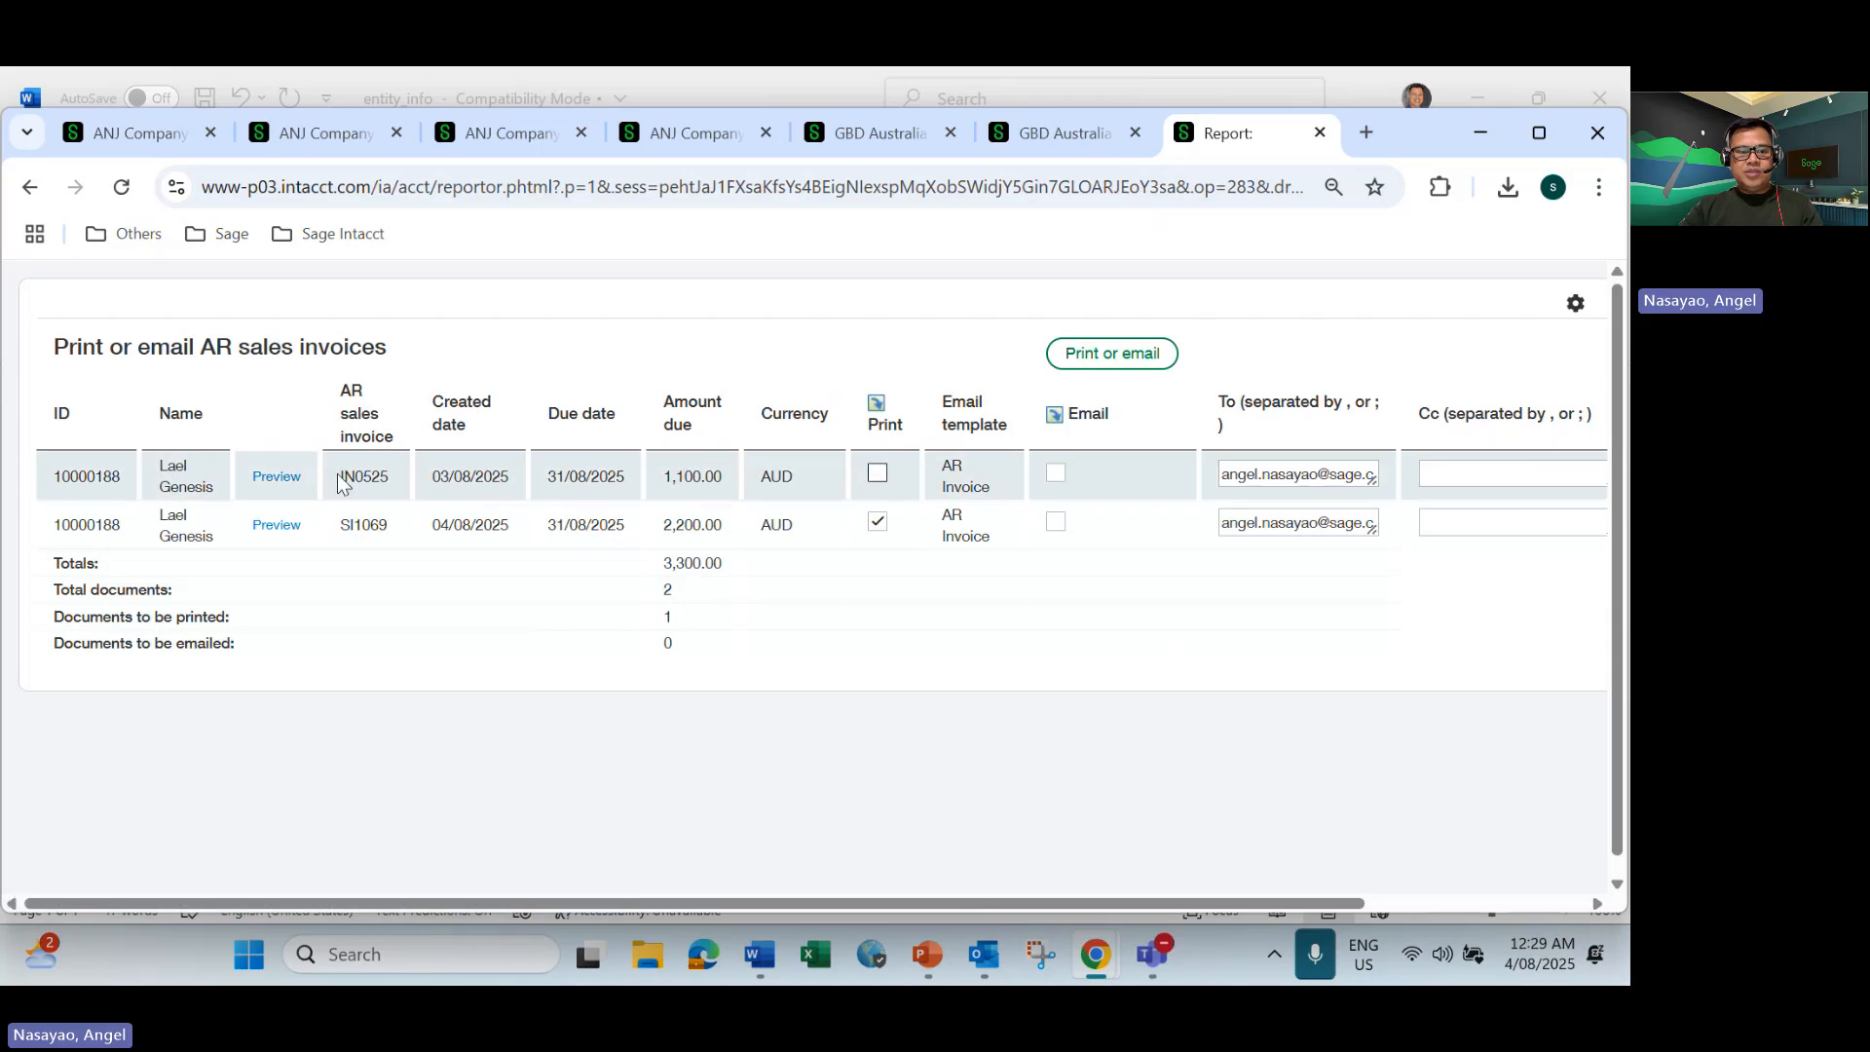
{"action": "left_click", "coordinate": [1087, 365]}
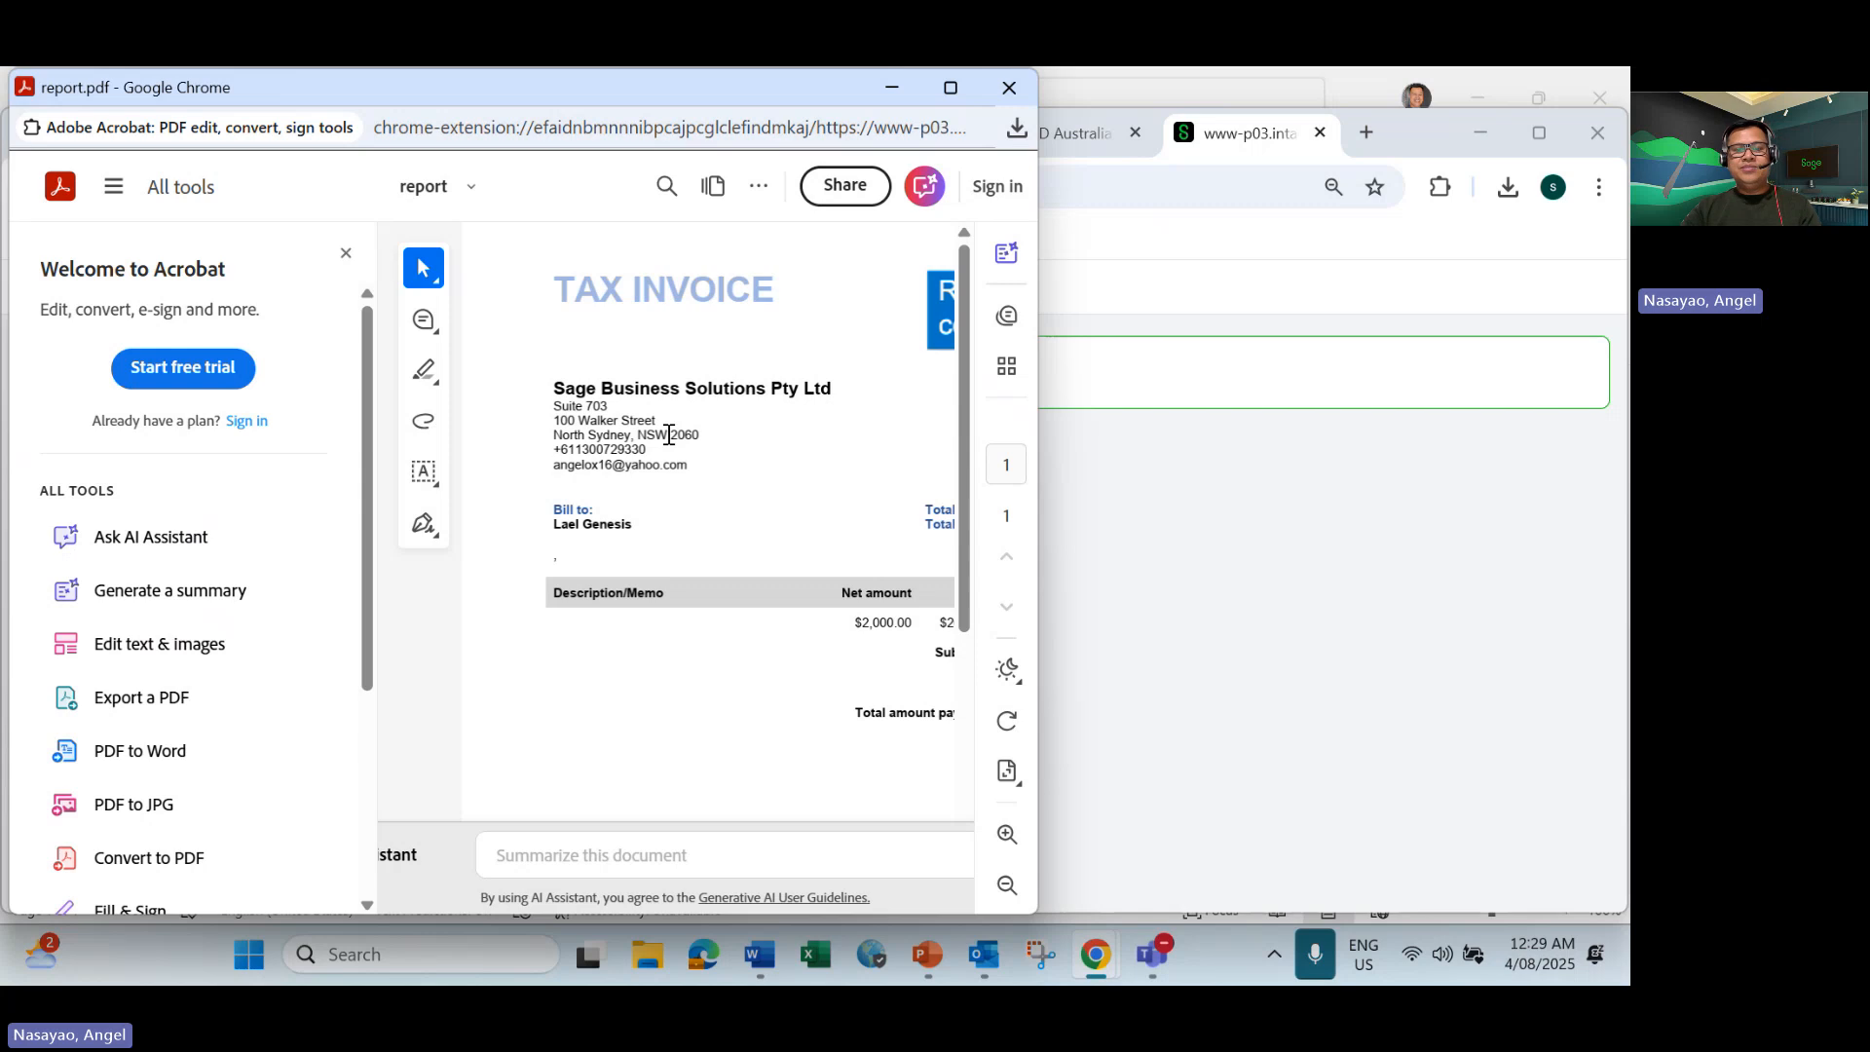
Return from the printed invoice to the Remit to address options in the Accounts Receivable configuration.
{"action": "key", "text": "alt+Tab"}
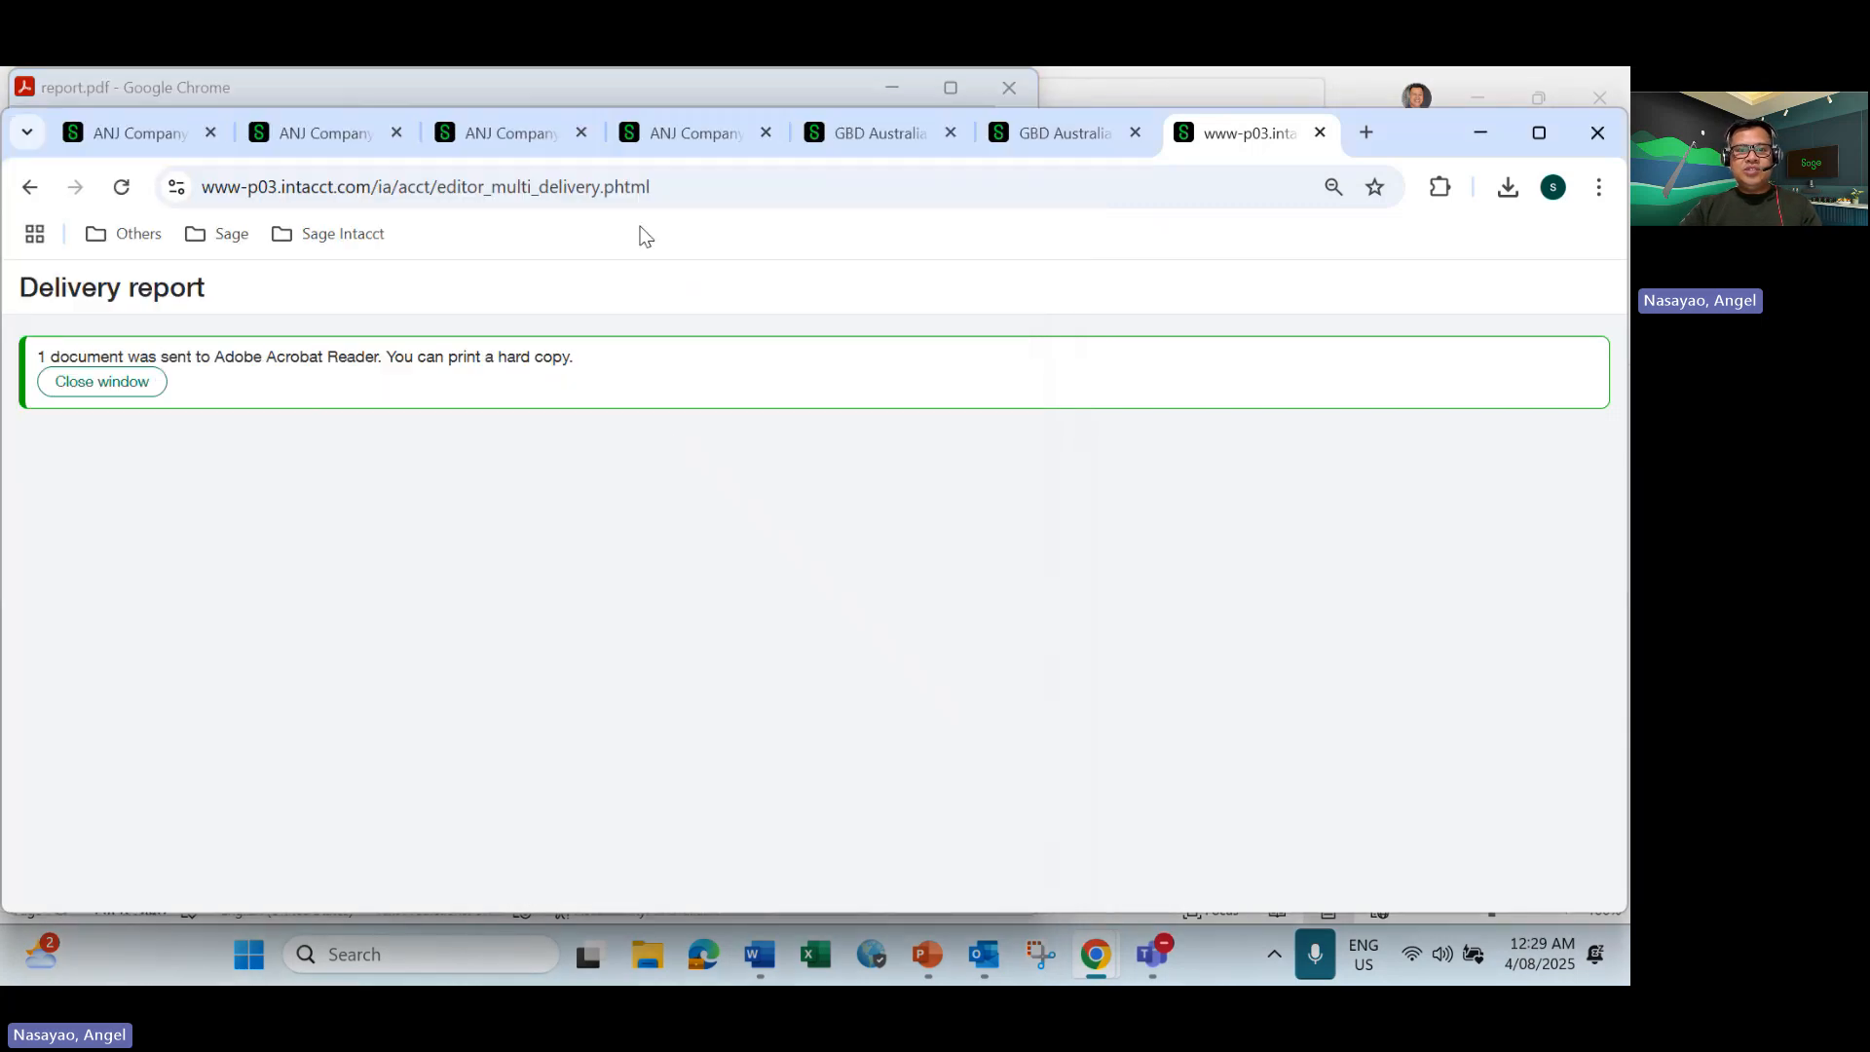
{"action": "left_click", "coordinate": [857, 127]}
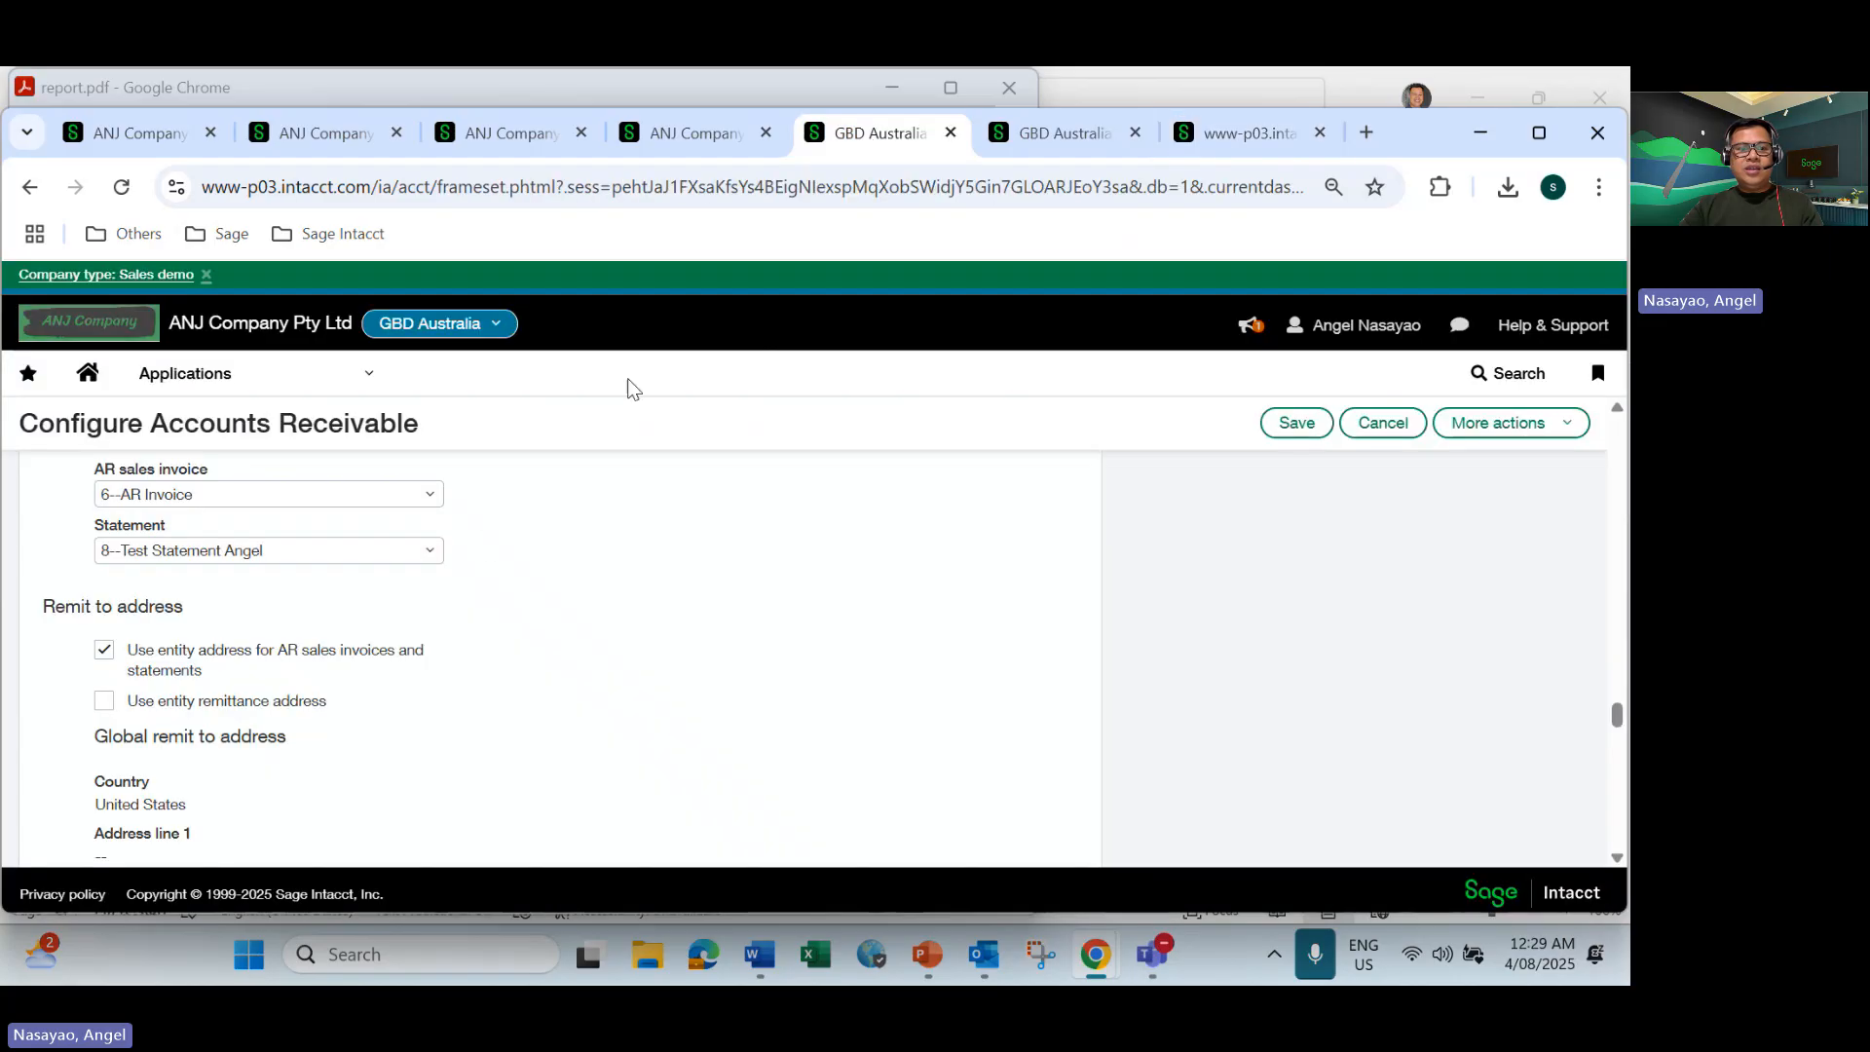